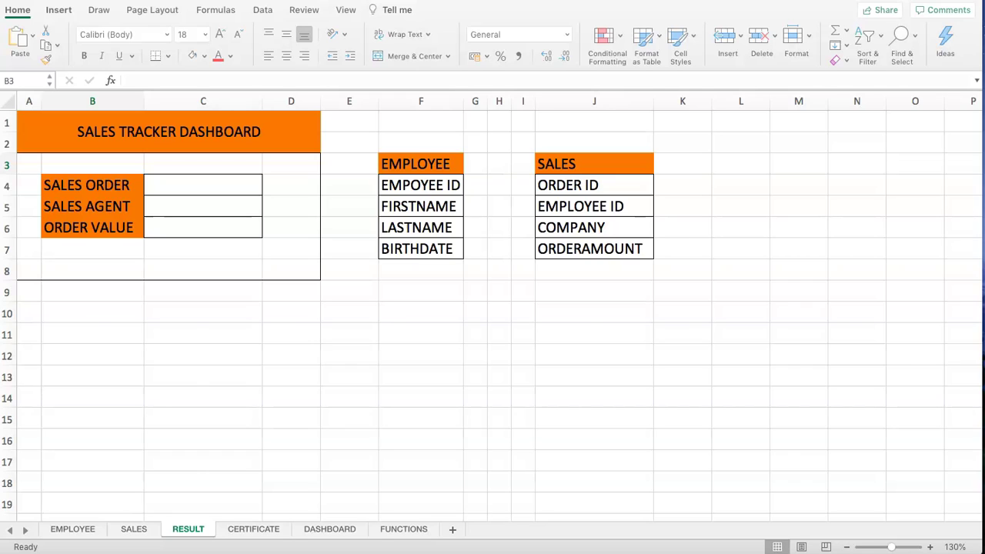
- Point out the EMPLOYEE and SALES field lists on the RESULT dashboard
{"action": "left_click", "coordinate": [136, 134]}
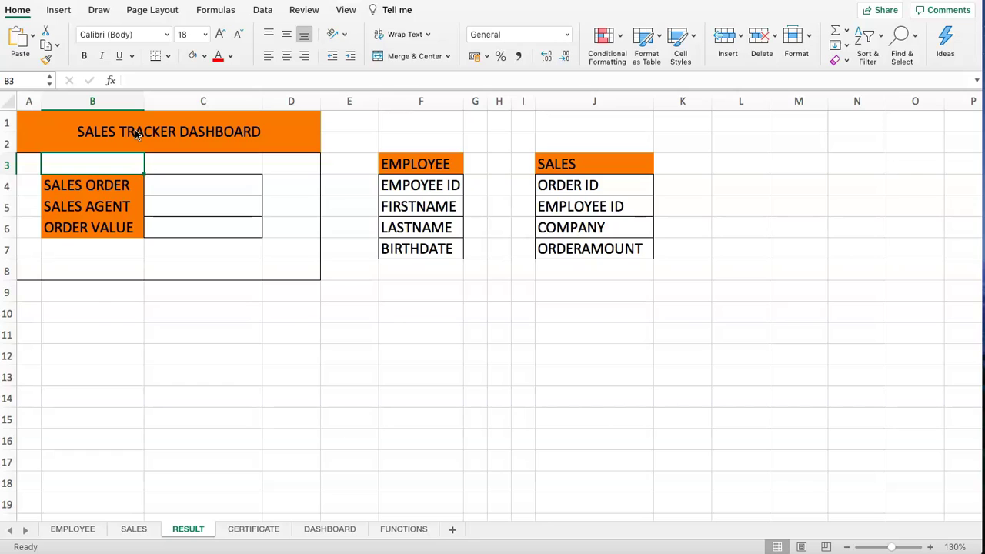
{"action": "left_click_drag", "start_coordinate": [400, 166], "coordinate": [418, 248]}
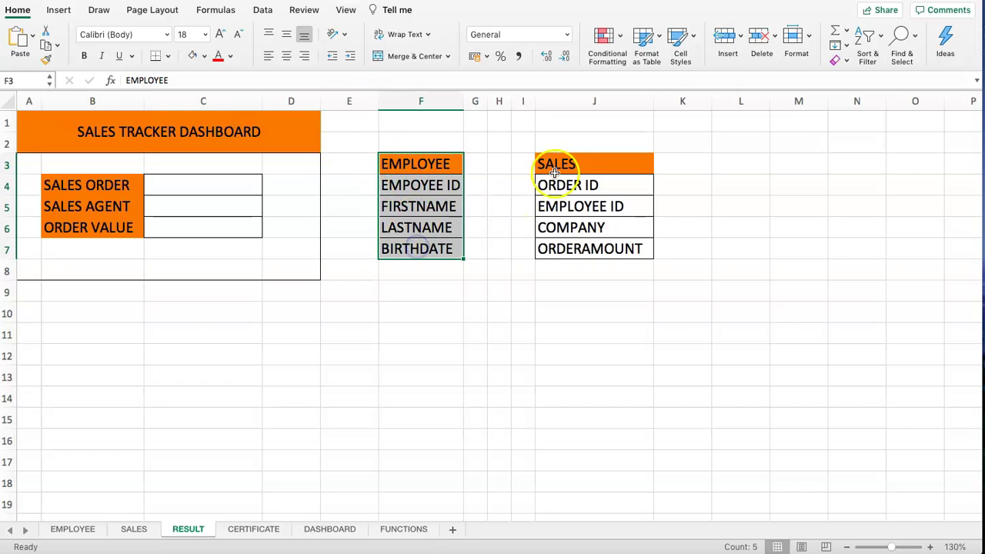
{"action": "left_click_drag", "start_coordinate": [554, 173], "coordinate": [577, 270]}
{"action": "left_click", "coordinate": [567, 225]}
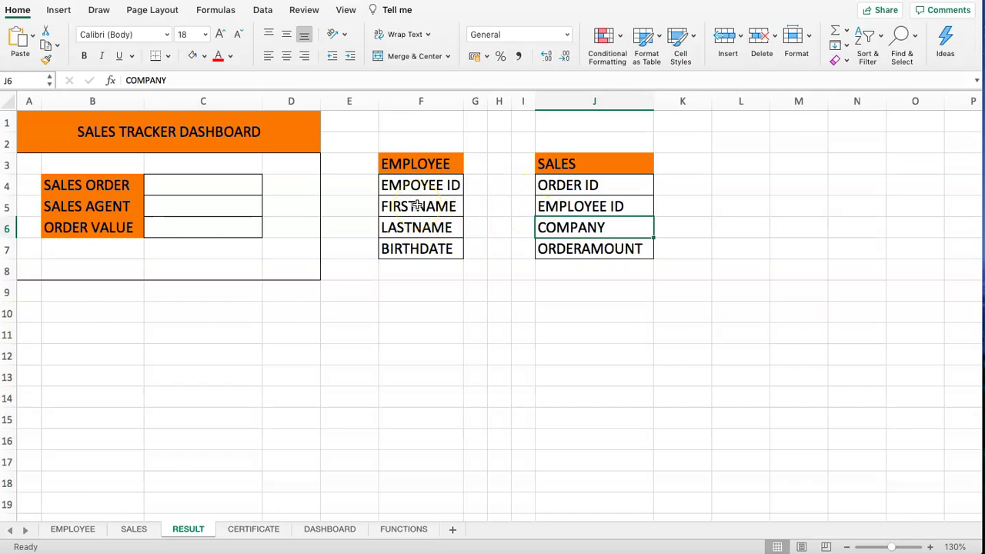
{"action": "left_click", "coordinate": [558, 275]}
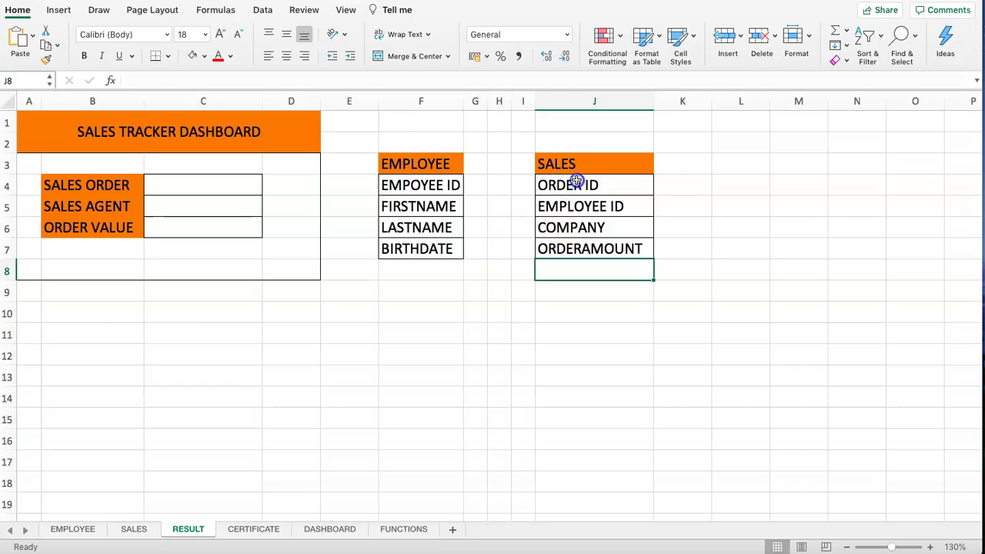
- Walk through the SALES fields: ORDER ID, EMPLOYEE ID, COMPANY and ORDERAMOUNT
{"action": "left_click_drag", "start_coordinate": [577, 180], "coordinate": [576, 248]}
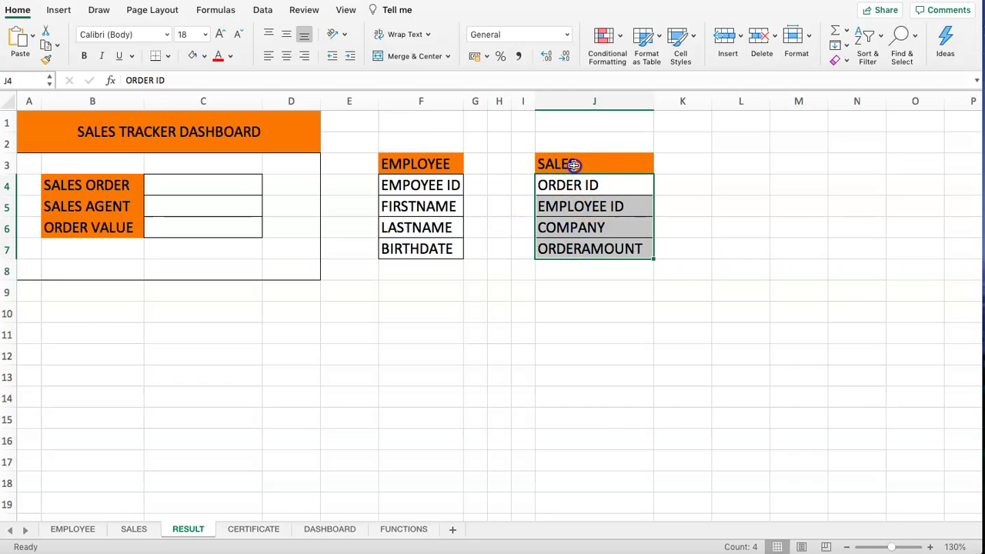
{"action": "left_click", "coordinate": [574, 164]}
{"action": "left_click_drag", "start_coordinate": [581, 187], "coordinate": [583, 205]}
{"action": "left_click", "coordinate": [583, 227]}
{"action": "left_click", "coordinate": [585, 251]}
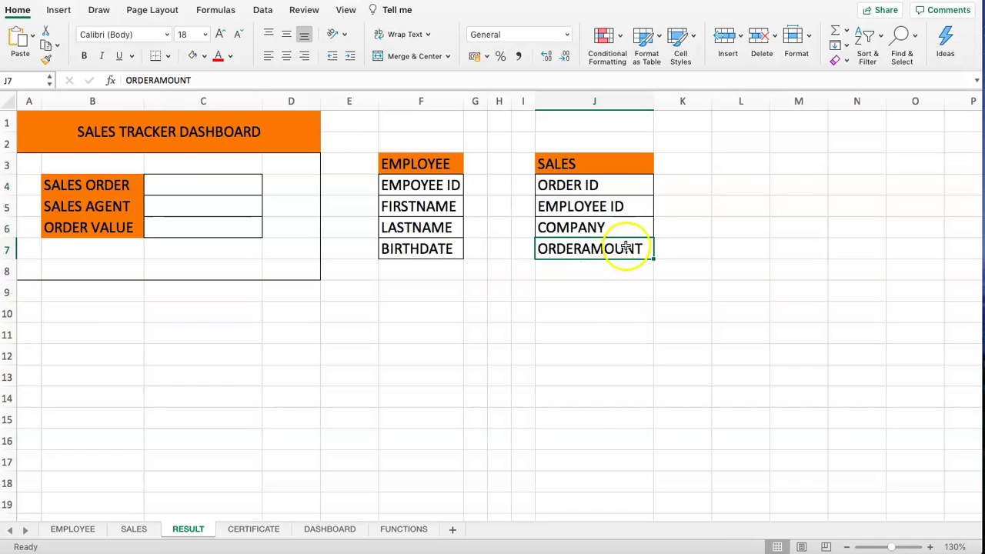
- Walk through the EMPLOYEE fields: EMPOYEE ID, FIRSTNAME, LASTNAME and BIRTHDATE
{"action": "left_click", "coordinate": [424, 185]}
{"action": "left_click_drag", "start_coordinate": [428, 164], "coordinate": [431, 257]}
{"action": "left_click", "coordinate": [420, 191]}
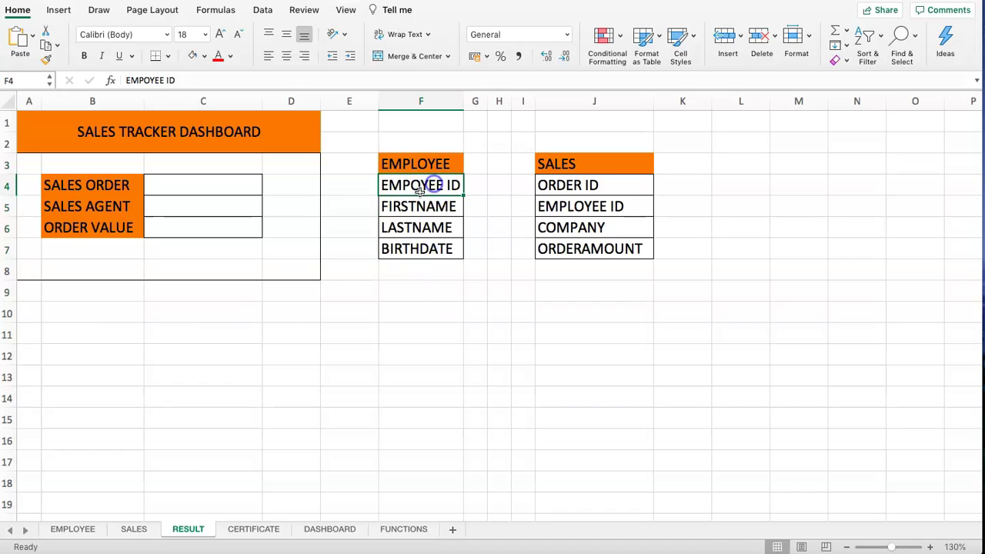
{"action": "left_click", "coordinate": [409, 206]}
{"action": "left_click", "coordinate": [413, 228]}
{"action": "left_click", "coordinate": [418, 249]}
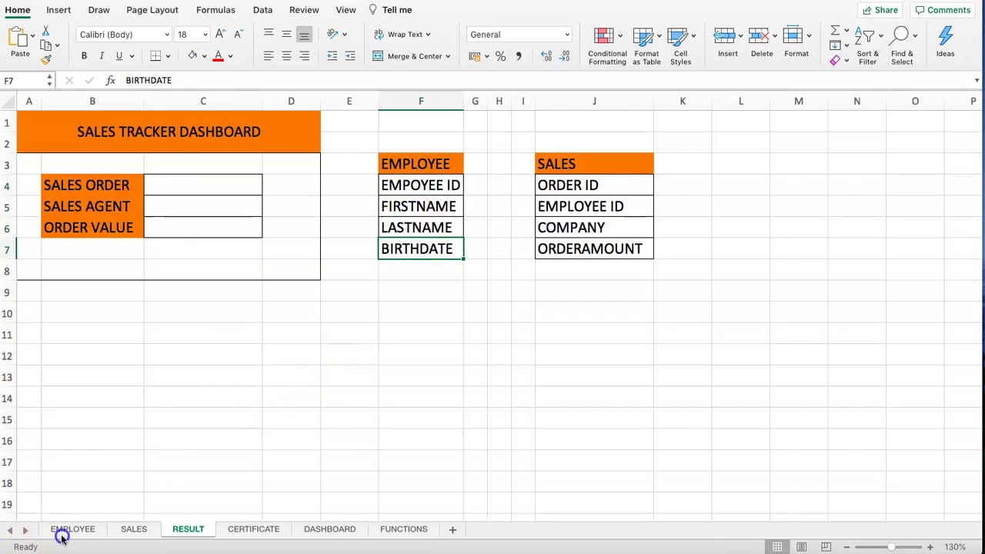
- On the EMPLOYEE sheet, highlight the Employee IDs in column A and the first names
{"action": "left_click", "coordinate": [61, 537]}
{"action": "left_click", "coordinate": [84, 185]}
{"action": "left_click_drag", "start_coordinate": [64, 121], "coordinate": [63, 227]}
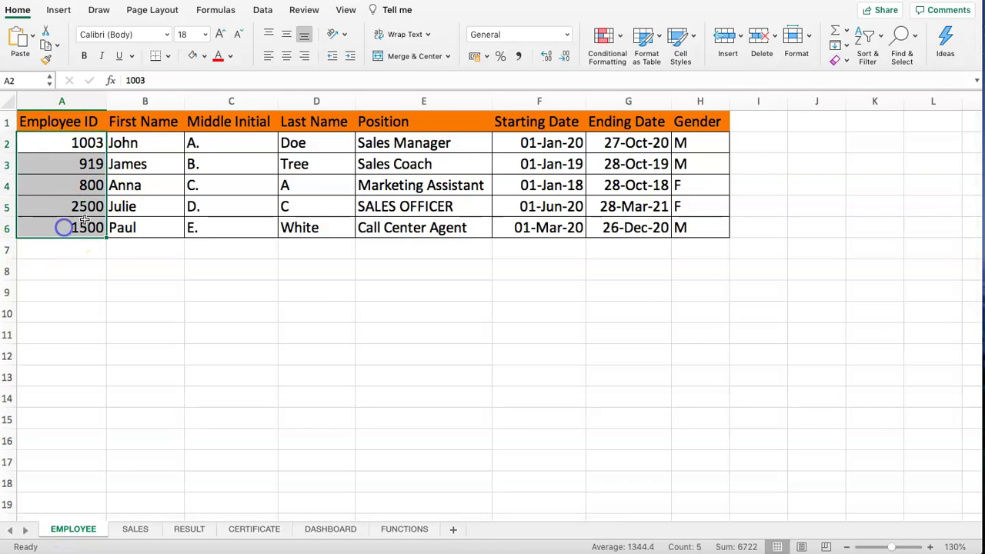
{"action": "left_click_drag", "start_coordinate": [154, 143], "coordinate": [162, 208]}
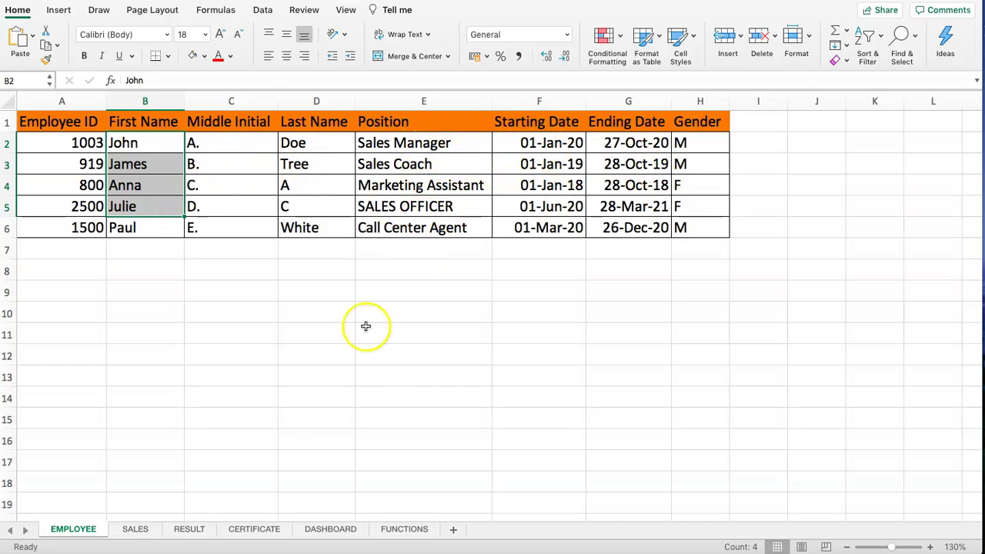
- On the SALES sheet, trace order 1 to employee ID 1003, AMAZON and 500,000.00
{"action": "left_click", "coordinate": [133, 529]}
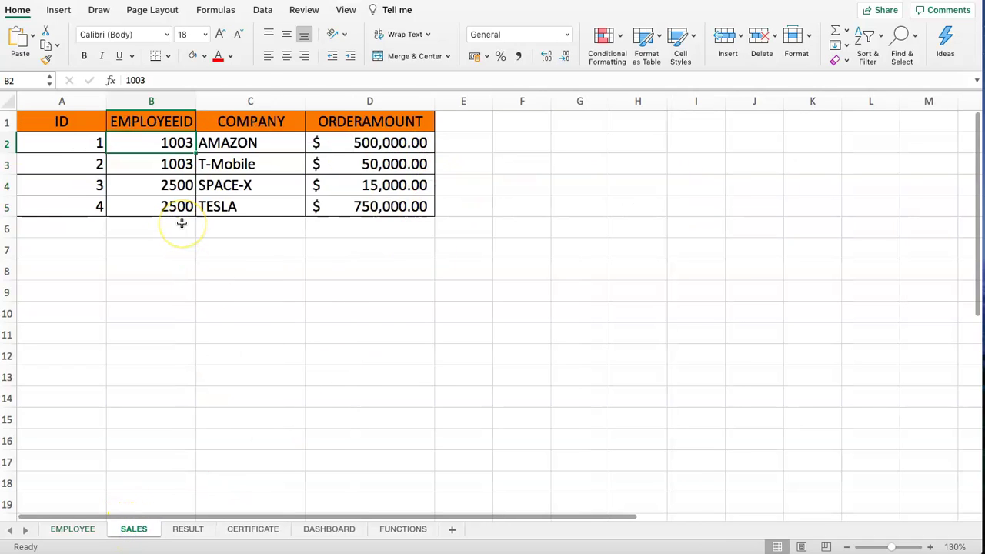
{"action": "left_click", "coordinate": [148, 178]}
{"action": "left_click", "coordinate": [139, 140]}
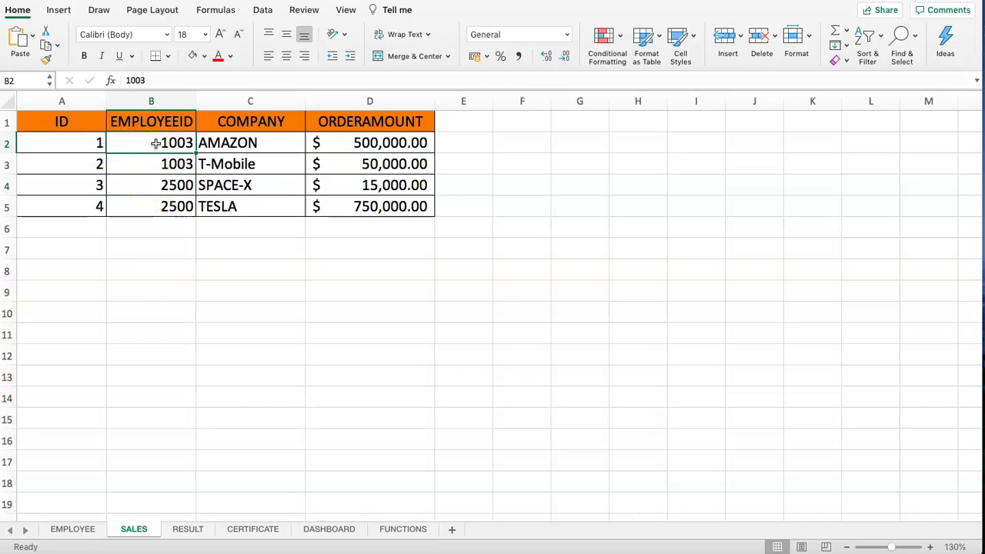
{"action": "left_click", "coordinate": [52, 140]}
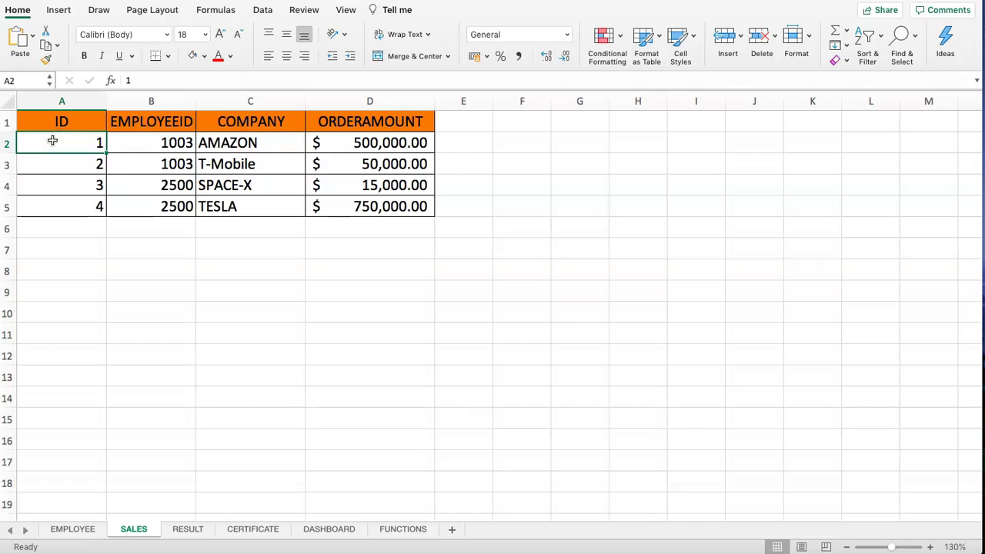
{"action": "left_click", "coordinate": [147, 151]}
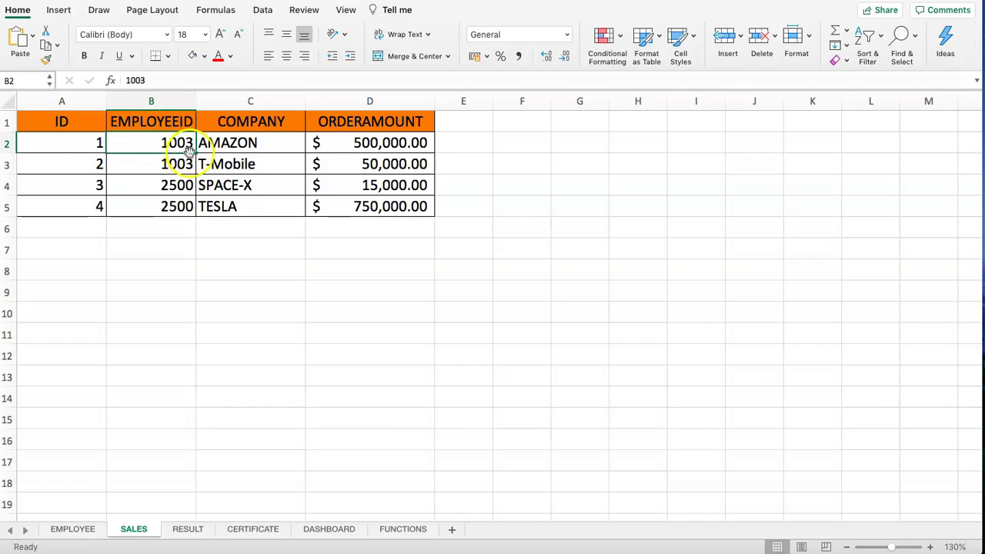
{"action": "left_click", "coordinate": [362, 146]}
{"action": "left_click", "coordinate": [276, 142]}
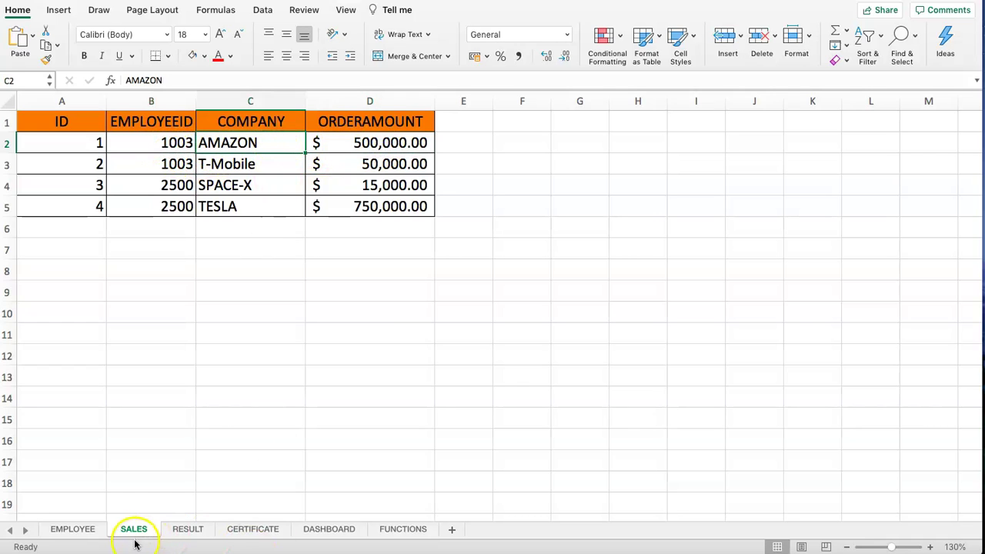
{"action": "left_click", "coordinate": [167, 144]}
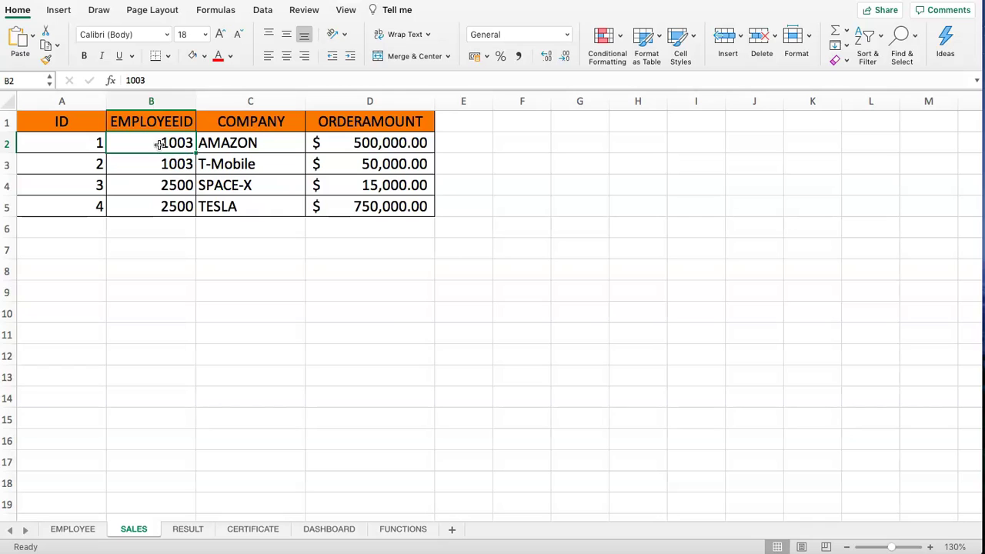
- Match employee ID 1003 between EMPLOYEE and SALES, then highlight the first two order rows
{"action": "left_click", "coordinate": [70, 529]}
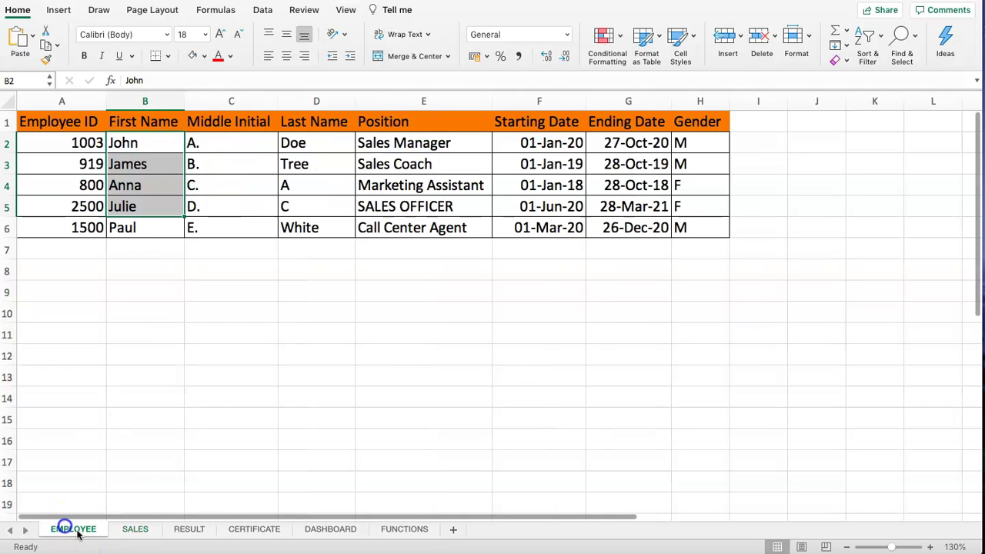
{"action": "left_click", "coordinate": [145, 140]}
{"action": "left_click", "coordinate": [77, 148]}
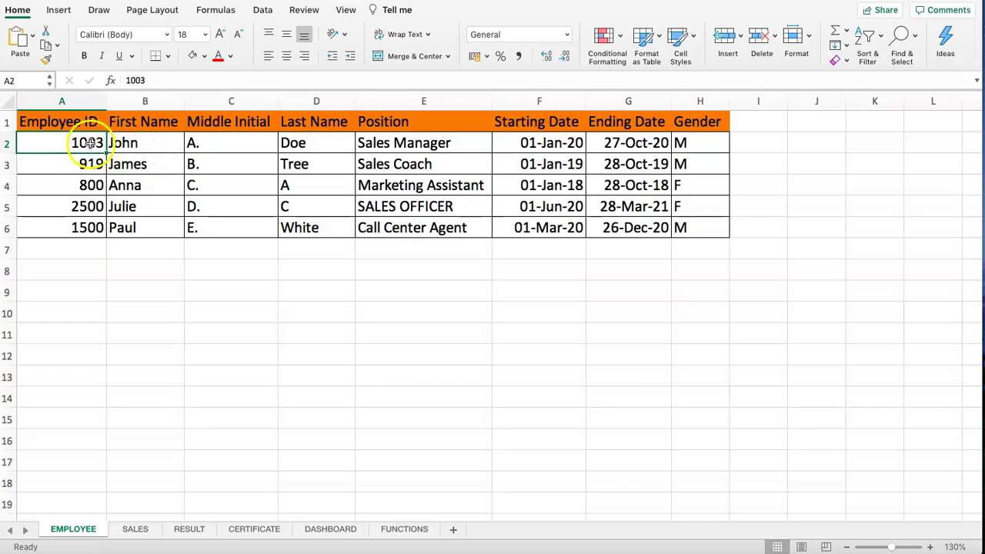
{"action": "left_click", "coordinate": [134, 530]}
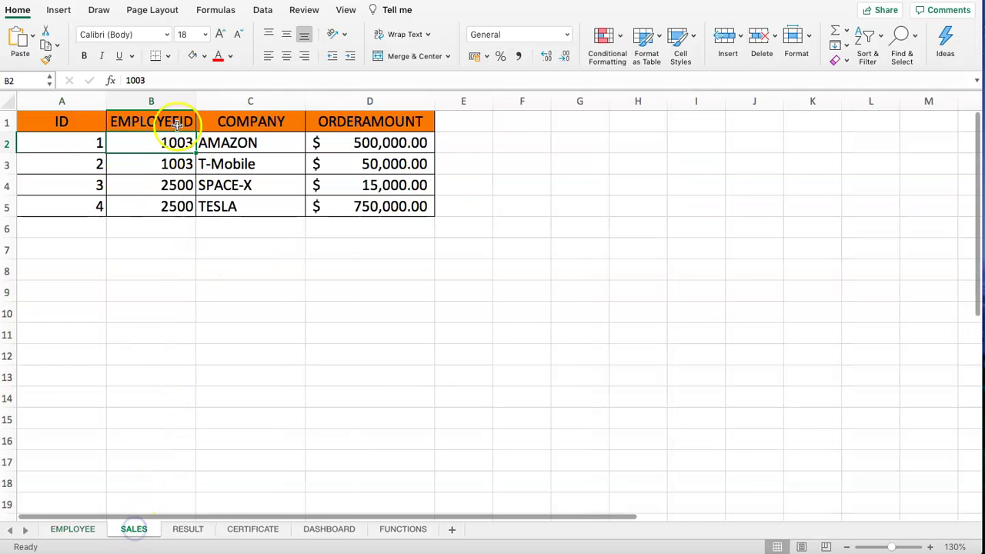
{"action": "left_click", "coordinate": [153, 149]}
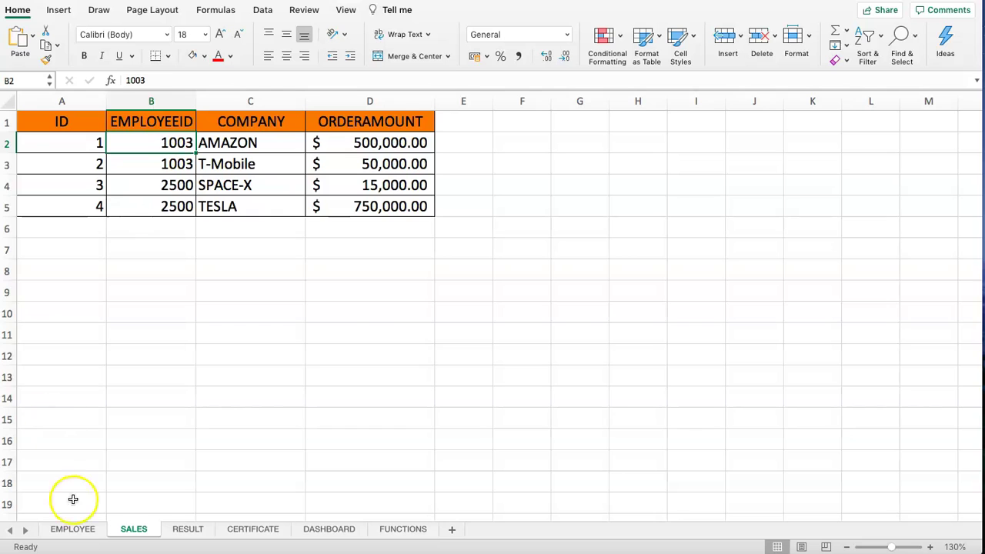
{"action": "left_click", "coordinate": [63, 530]}
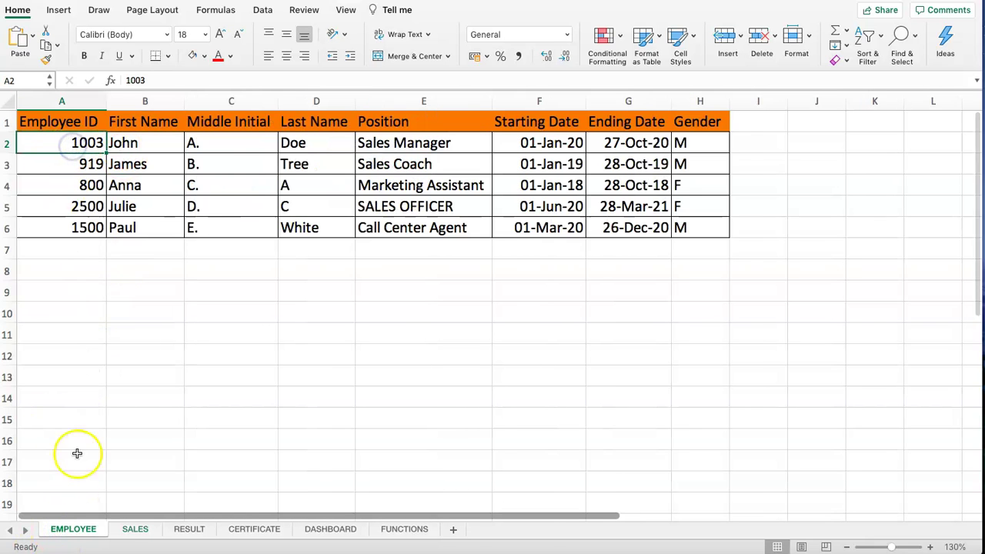
{"action": "left_click", "coordinate": [132, 529]}
{"action": "left_click_drag", "start_coordinate": [78, 142], "coordinate": [411, 140]}
{"action": "left_click_drag", "start_coordinate": [120, 172], "coordinate": [389, 166]}
{"action": "left_click", "coordinate": [173, 530]}
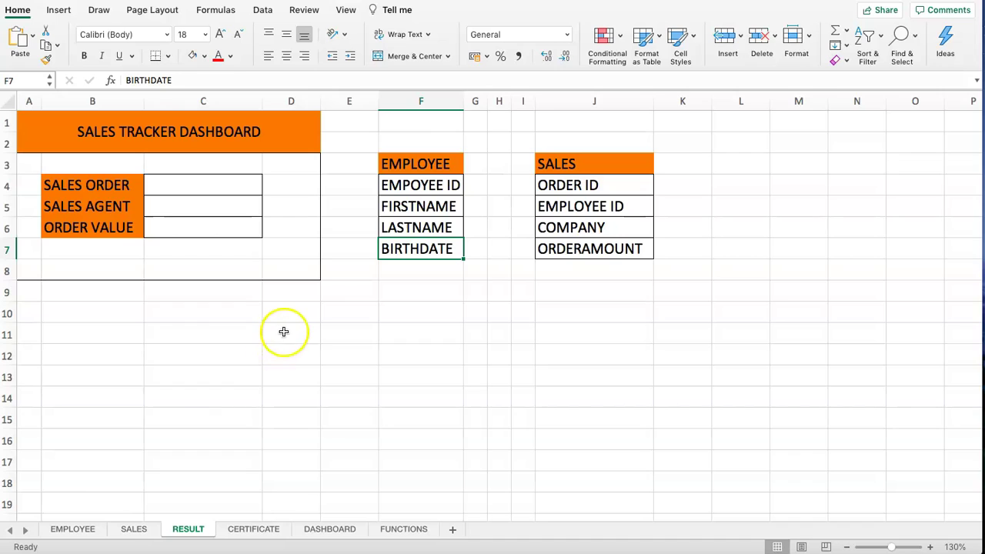
{"action": "left_click", "coordinate": [435, 185]}
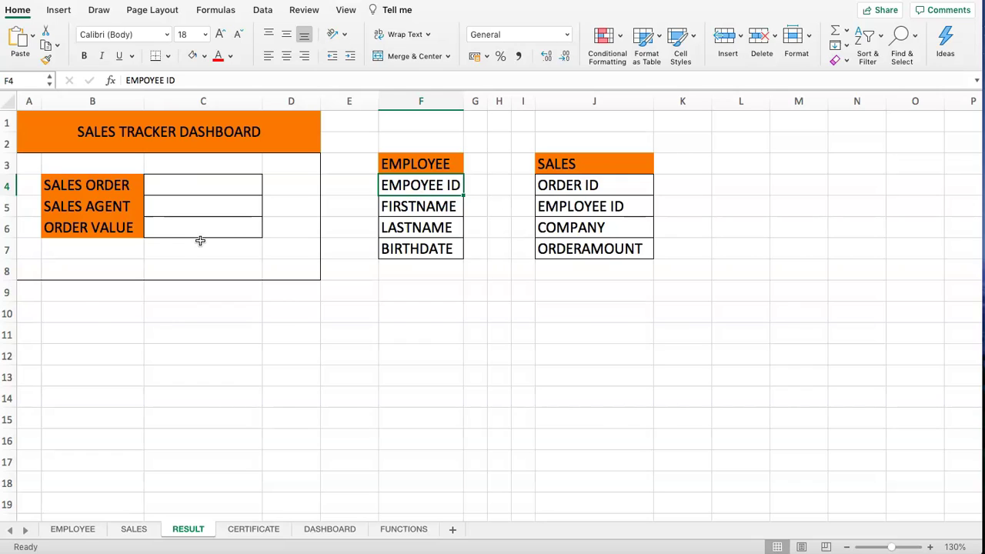
{"action": "left_click", "coordinate": [204, 57]}
{"action": "left_click", "coordinate": [245, 132]}
{"action": "left_click", "coordinate": [576, 212]}
{"action": "left_click", "coordinate": [192, 56]}
{"action": "left_click", "coordinate": [601, 170]}
{"action": "left_click", "coordinate": [573, 191]}
{"action": "left_click", "coordinate": [522, 207]}
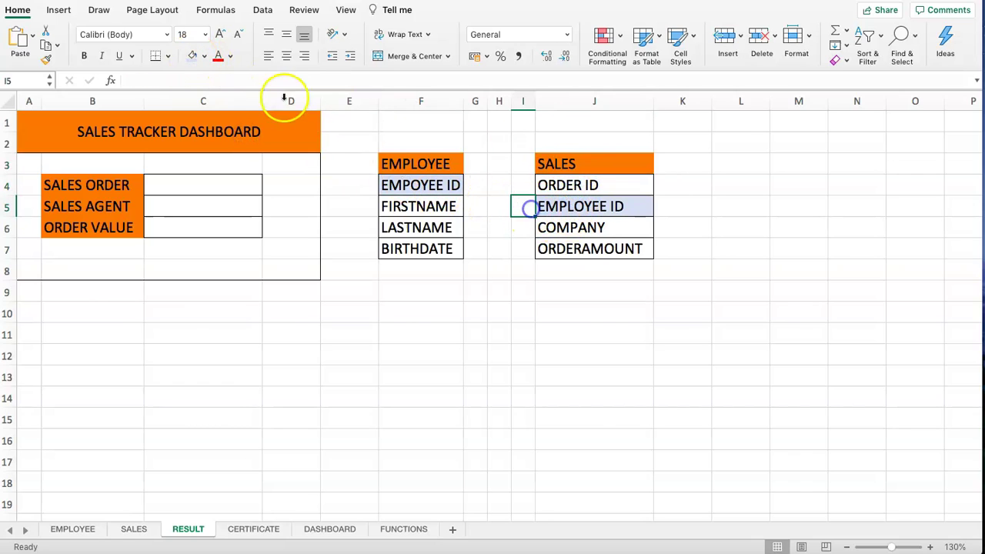
{"action": "left_click", "coordinate": [193, 55]}
{"action": "key", "text": "Left"}
{"action": "left_click", "coordinate": [193, 55]}
{"action": "key", "text": "Up"}
{"action": "left_click", "coordinate": [193, 55]}
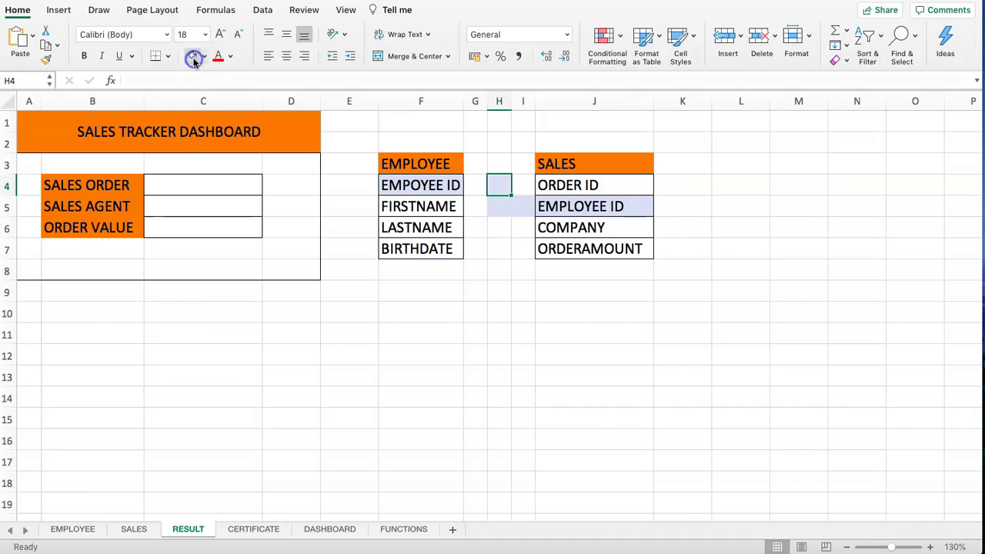
{"action": "key", "text": "Left"}
{"action": "left_click", "coordinate": [192, 56]}
{"action": "left_click", "coordinate": [556, 207]}
{"action": "left_click", "coordinate": [494, 163]}
{"action": "type", "text": "<-"}
{"action": "key", "text": "Return"}
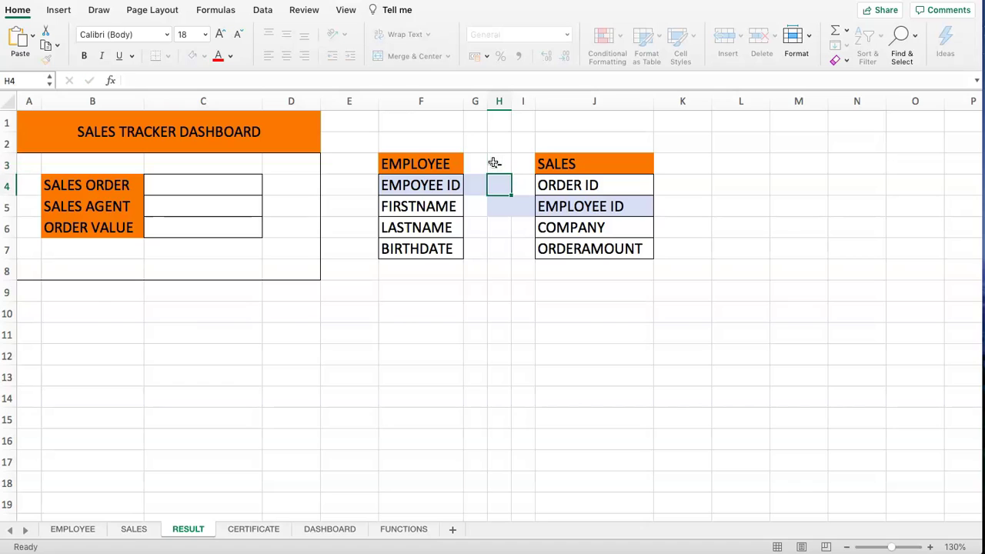
{"action": "left_click", "coordinate": [559, 184]}
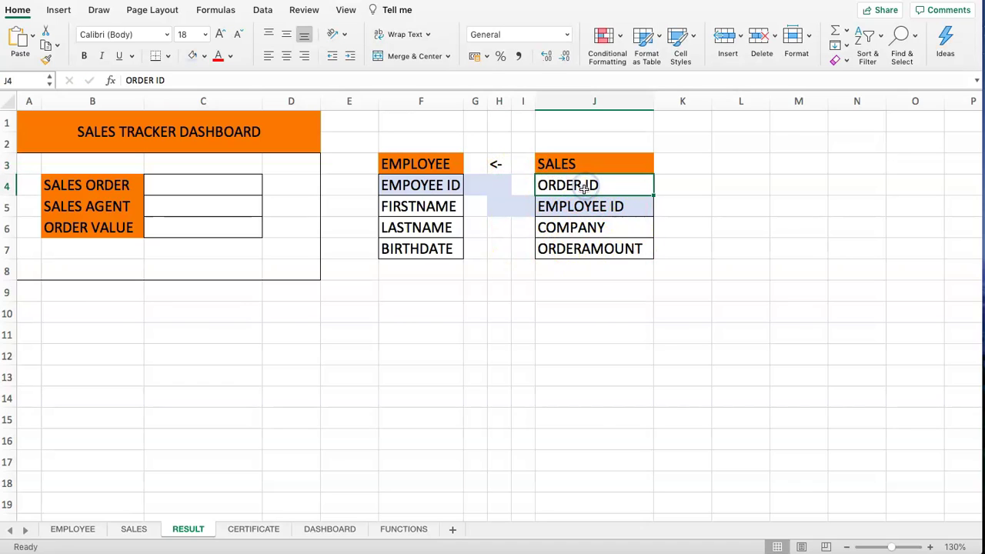
{"action": "left_click", "coordinate": [193, 187]}
{"action": "type", "text": "1"}
{"action": "key", "text": "Return"}
{"action": "left_click", "coordinate": [547, 188]}
{"action": "left_click", "coordinate": [204, 56]}
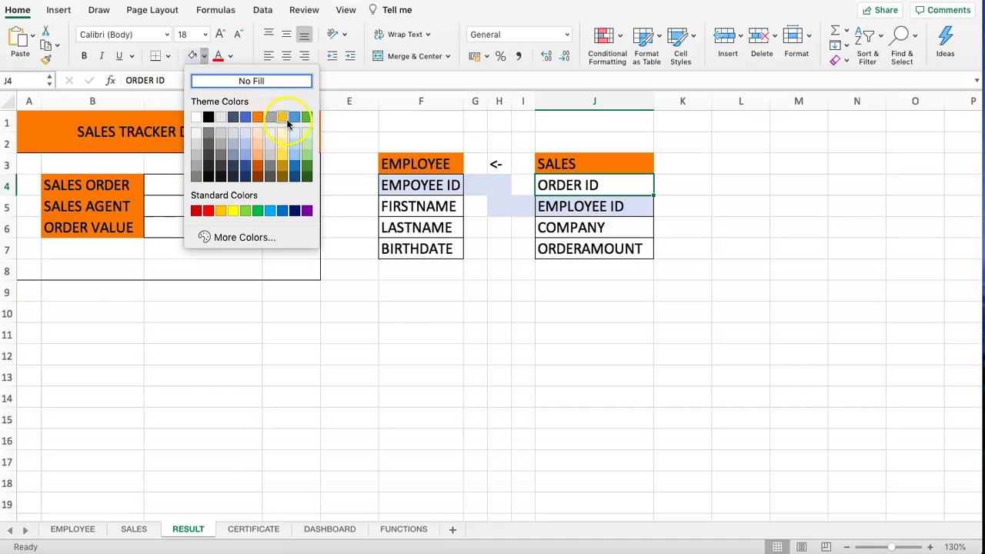
{"action": "left_click", "coordinate": [283, 133]}
{"action": "left_click", "coordinate": [571, 205]}
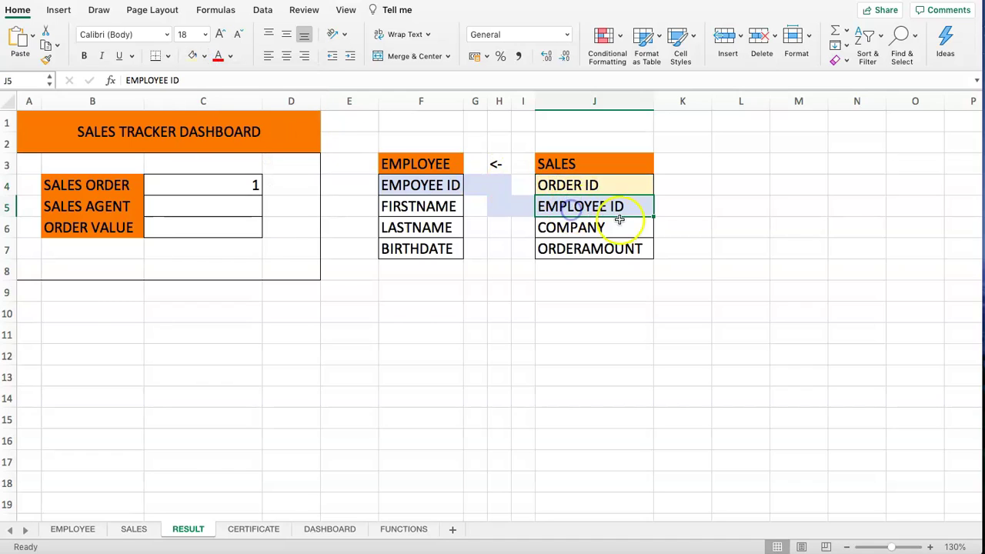
{"action": "mouse_move", "coordinate": [570, 188]}
{"action": "left_mouse_down"}
{"action": "mouse_move", "coordinate": [572, 206]}
{"action": "mouse_move", "coordinate": [559, 191]}
{"action": "left_mouse_up"}
- Enter note 1 in B10: use VLOOKUP with sales order id + EMPLOYEE ID
{"action": "left_click", "coordinate": [570, 207]}
{"action": "left_click", "coordinate": [428, 183]}
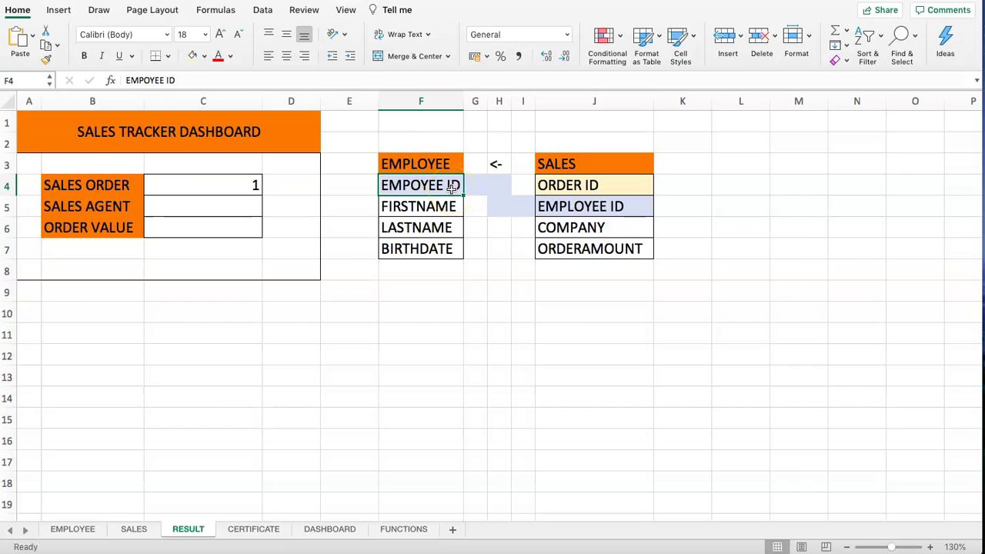
{"action": "left_click", "coordinate": [408, 208]}
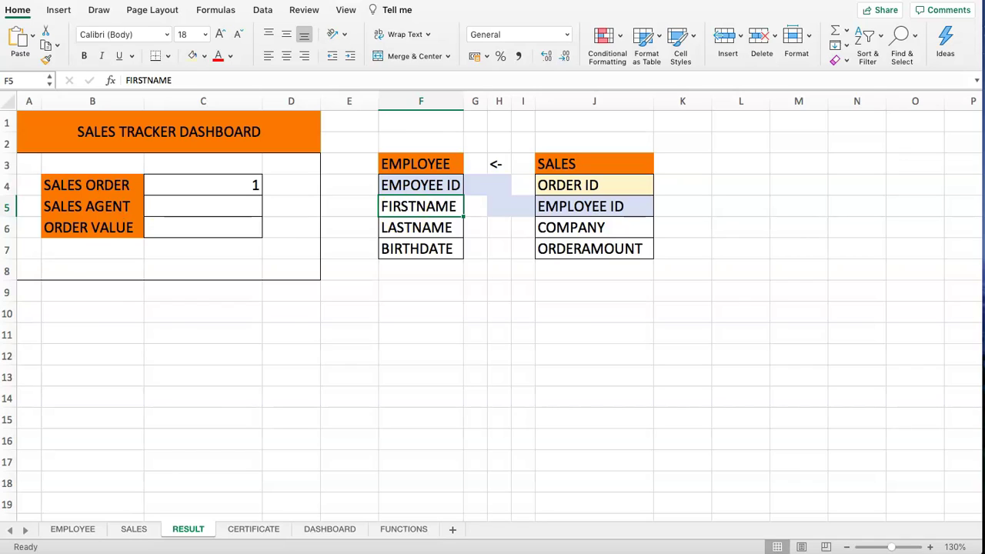
{"action": "left_click", "coordinate": [93, 312]}
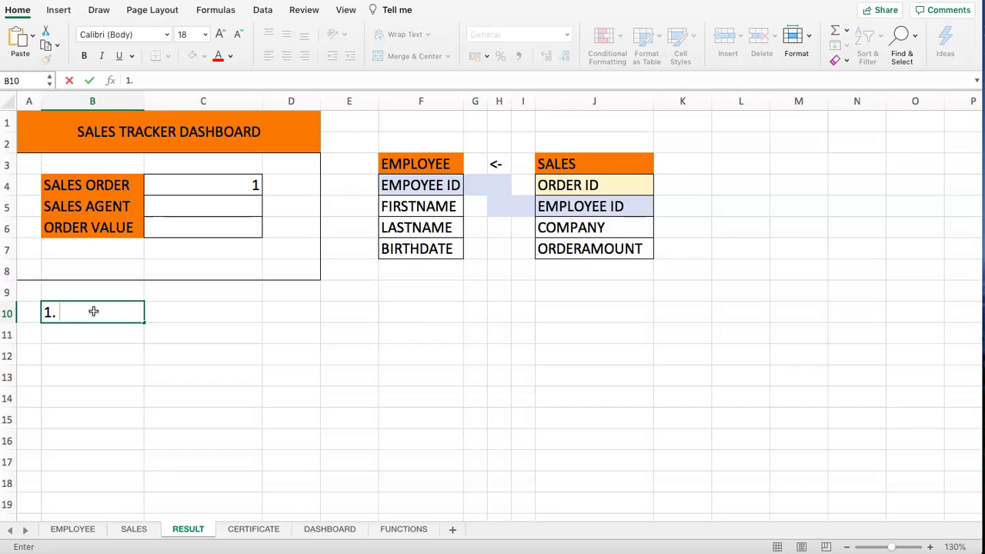
{"action": "type", "text": "UP with sales order id + EMPLOY"}
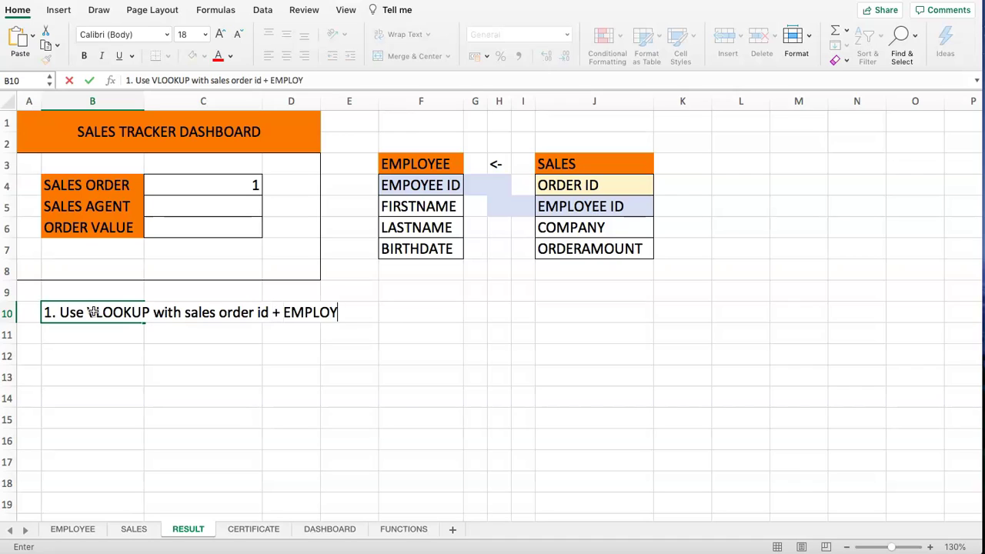
{"action": "key", "text": "Return"}
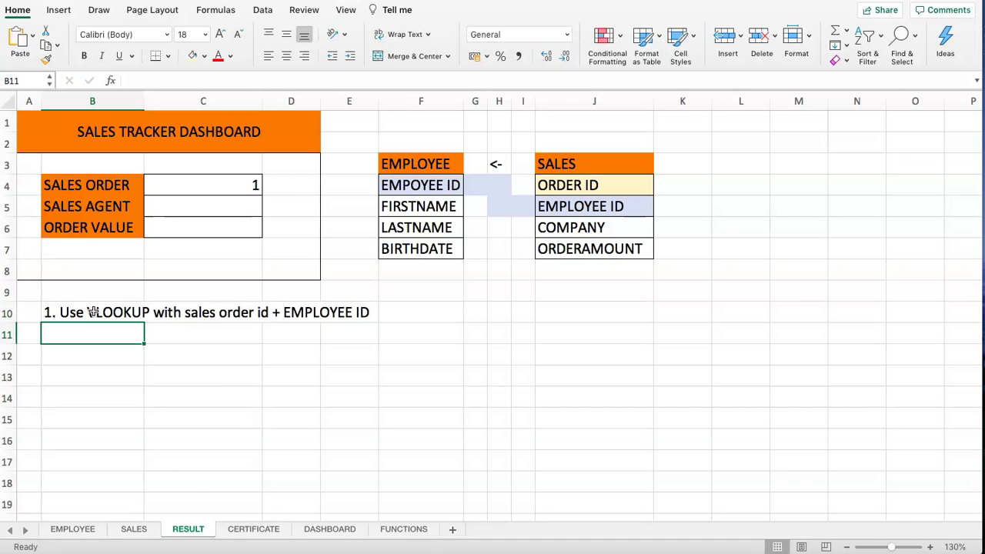
{"action": "left_click", "coordinate": [345, 309]}
{"action": "left_click", "coordinate": [276, 314]}
{"action": "left_click", "coordinate": [80, 313]}
{"action": "left_click", "coordinate": [569, 187]}
- Add notes '2. COnnect SALES > EMPLOYEE' in B11 and '3. EMPLOYEE NAME matching the EMPLOYEE ID' in B12
{"action": "left_click", "coordinate": [92, 334]}
{"action": "type", "text": "2"}
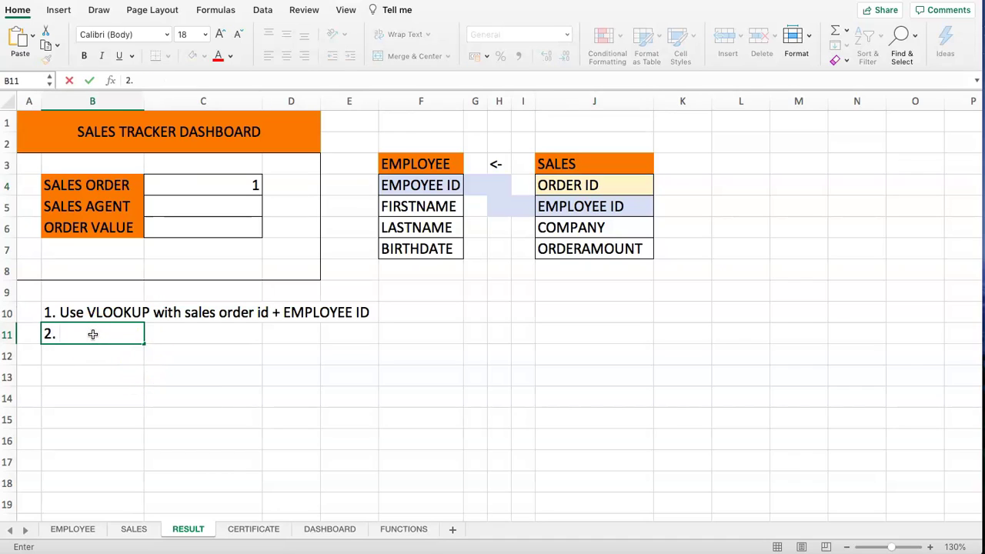
{"action": "type", "text": ". COnnect"}
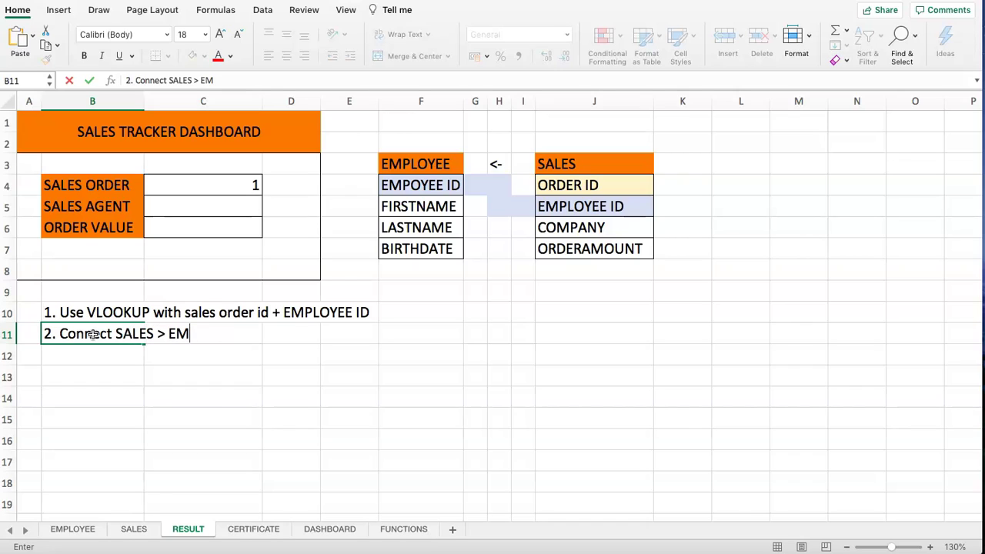
{"action": "type", "text": "SALES > EMPLYE"}
{"action": "key", "text": "BackSpace"}
{"action": "type", "text": "OYEE"}
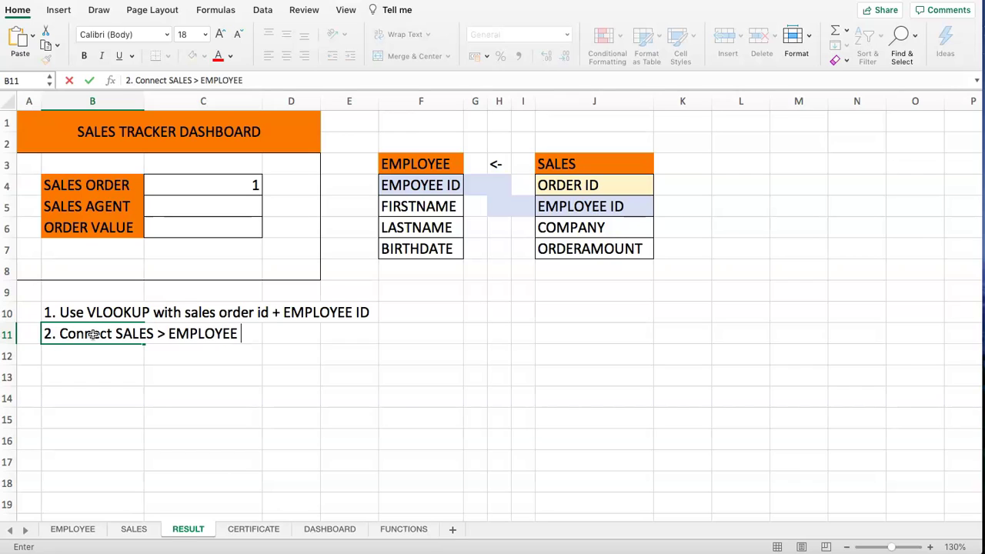
{"action": "key", "text": "Return"}
{"action": "type", "text": "3."}
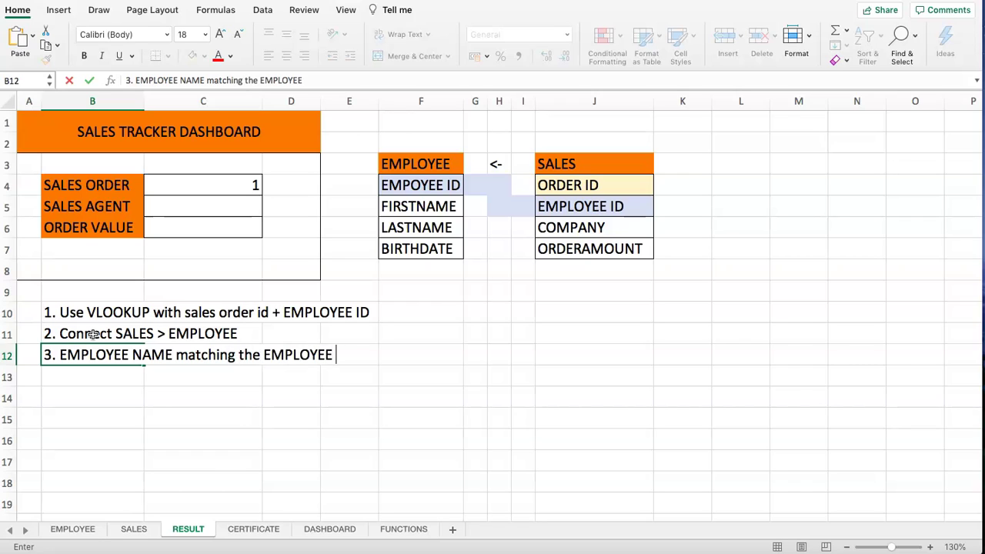
{"action": "key", "text": "Return"}
{"action": "key", "text": "Return"}
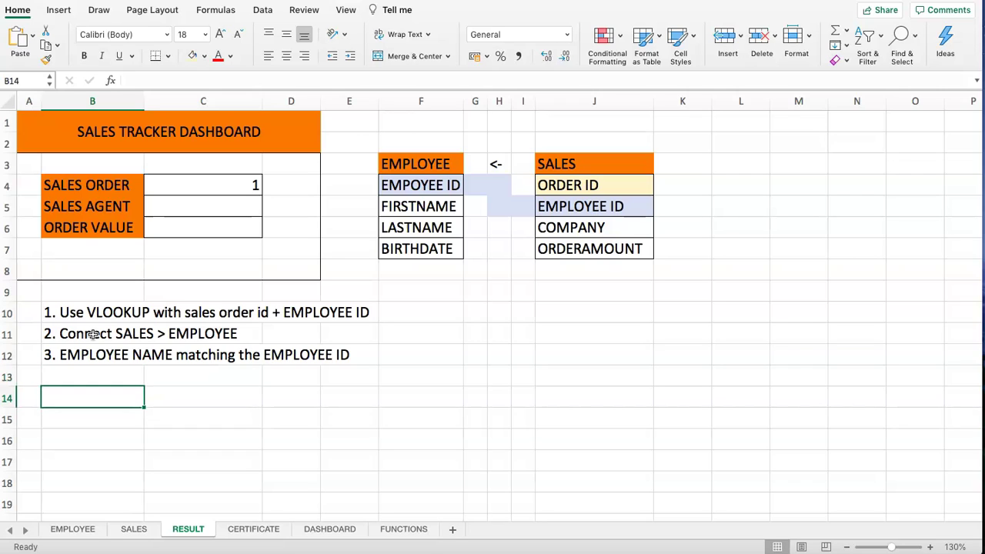
- Review the dashboard's SALES ORDER, SALES AGENT and ORDER VALUE cells C4 to C6
{"action": "left_click", "coordinate": [201, 185]}
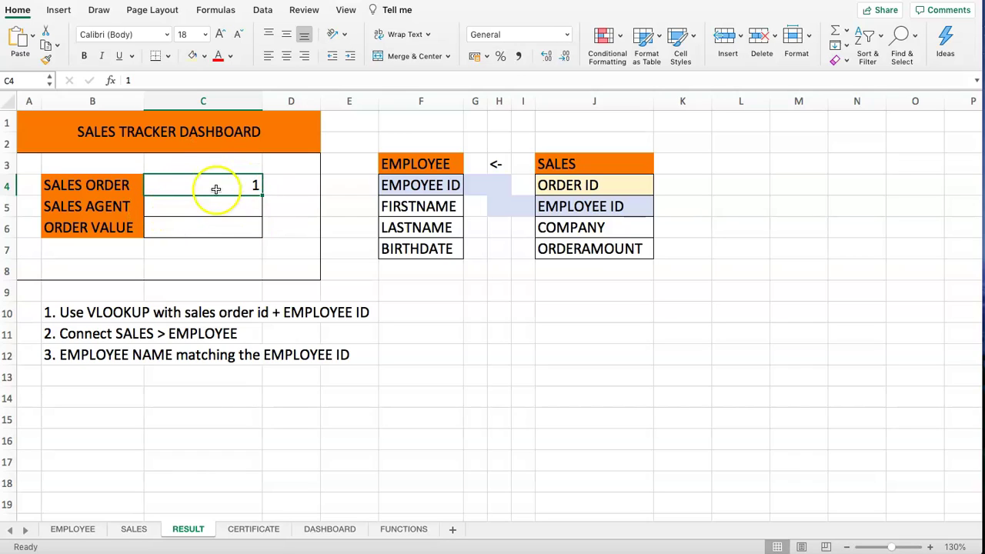
{"action": "left_click", "coordinate": [196, 204]}
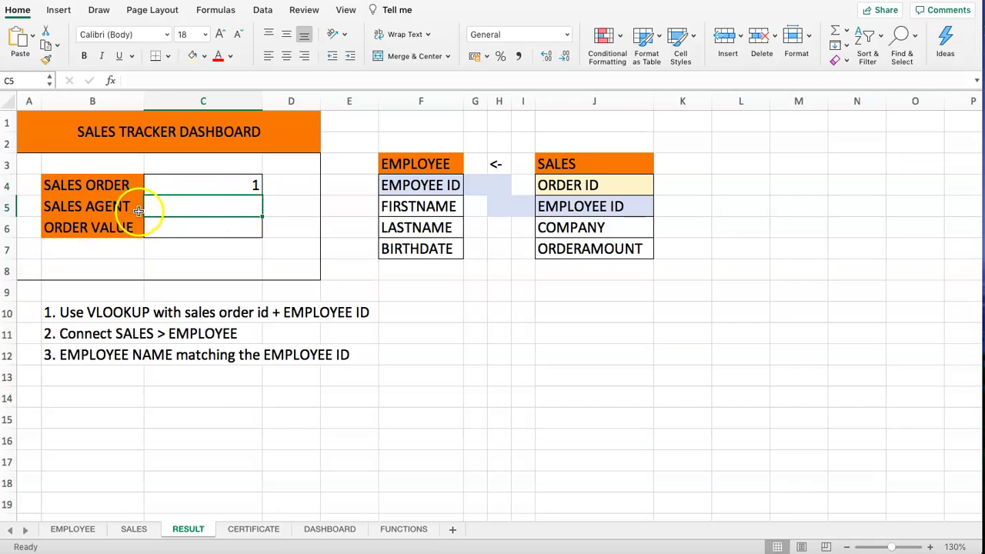
{"action": "left_click", "coordinate": [196, 225]}
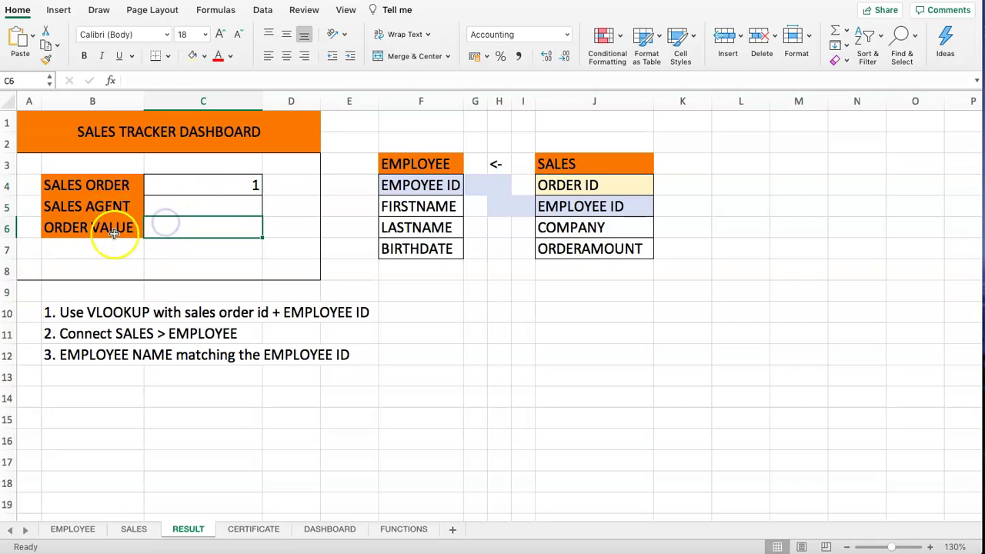
{"action": "left_click_drag", "start_coordinate": [58, 188], "coordinate": [178, 224]}
{"action": "left_click", "coordinate": [203, 207]}
- Enter =VLOOKUP(C4,SALES!A2:D5,2,FALSE) in B14 so it returns employee ID 1003
{"action": "left_click", "coordinate": [77, 399]}
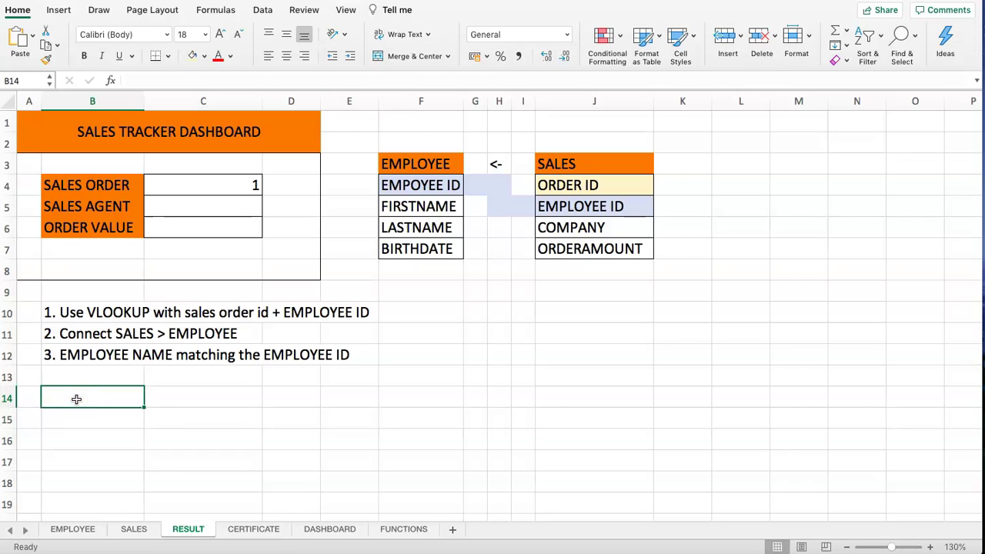
{"action": "type", "text": "=VLOOKU"}
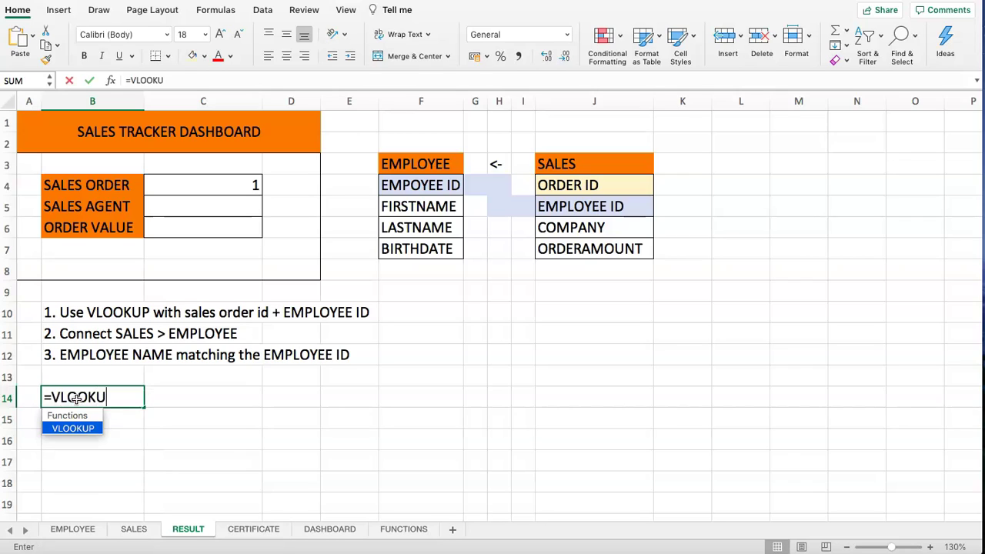
{"action": "type", "text": "P("}
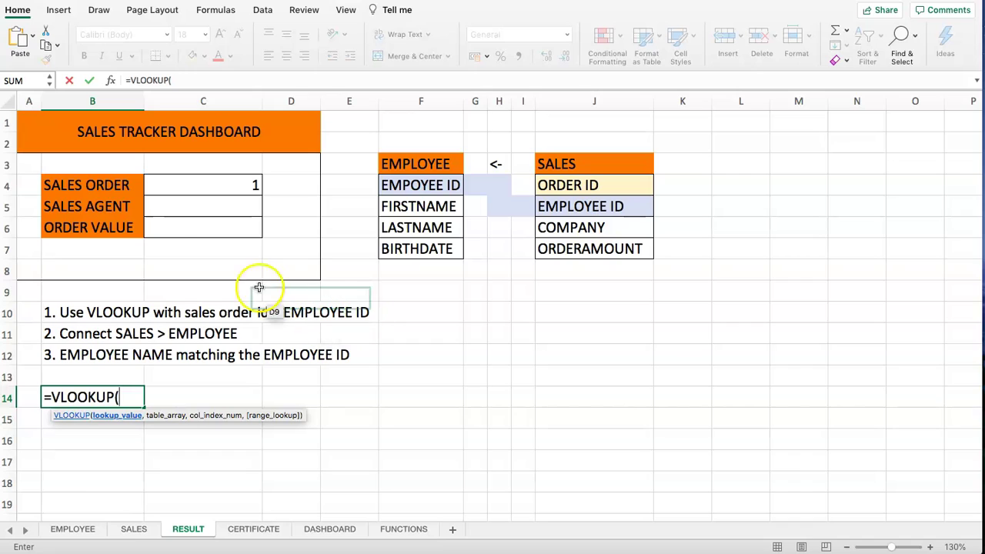
{"action": "left_click", "coordinate": [239, 185]}
{"action": "type", "text": ","}
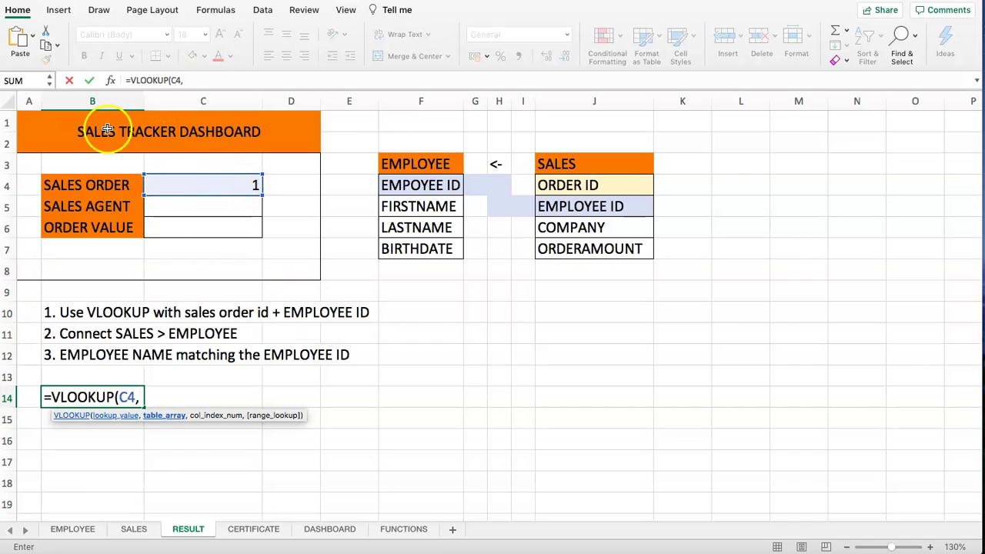
{"action": "left_click", "coordinate": [135, 531]}
{"action": "left_click_drag", "start_coordinate": [64, 138], "coordinate": [377, 203]}
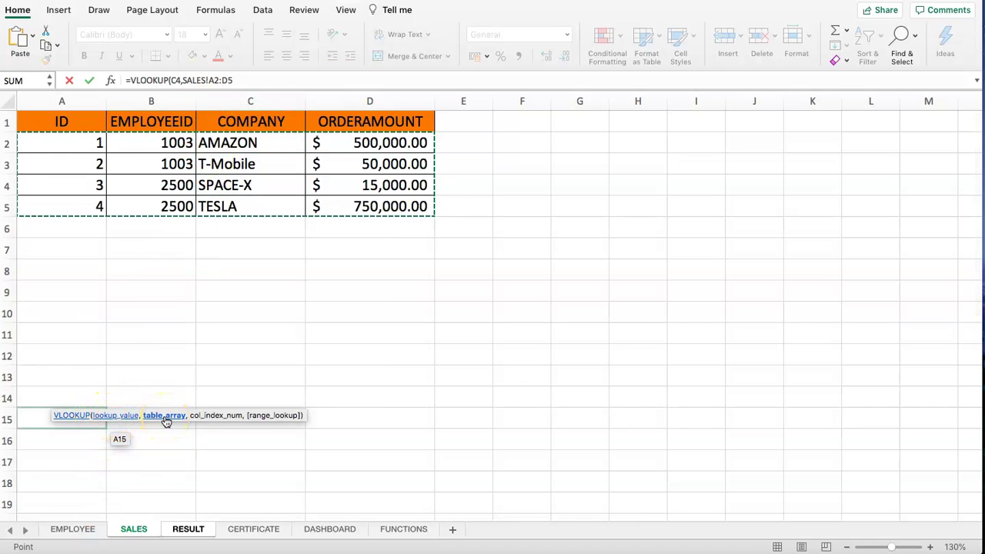
{"action": "type", "text": ","}
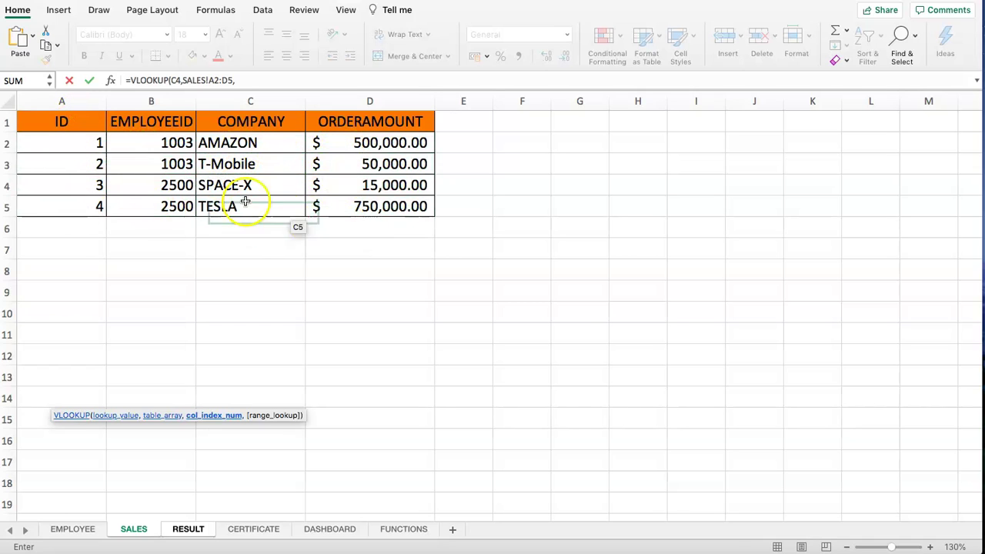
{"action": "left_click", "coordinate": [244, 81]}
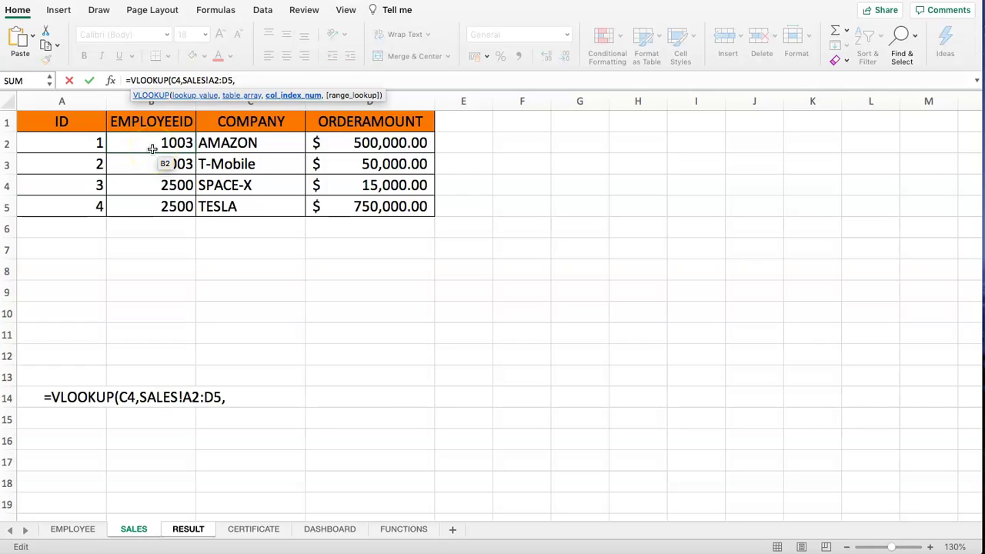
{"action": "type", "text": ","}
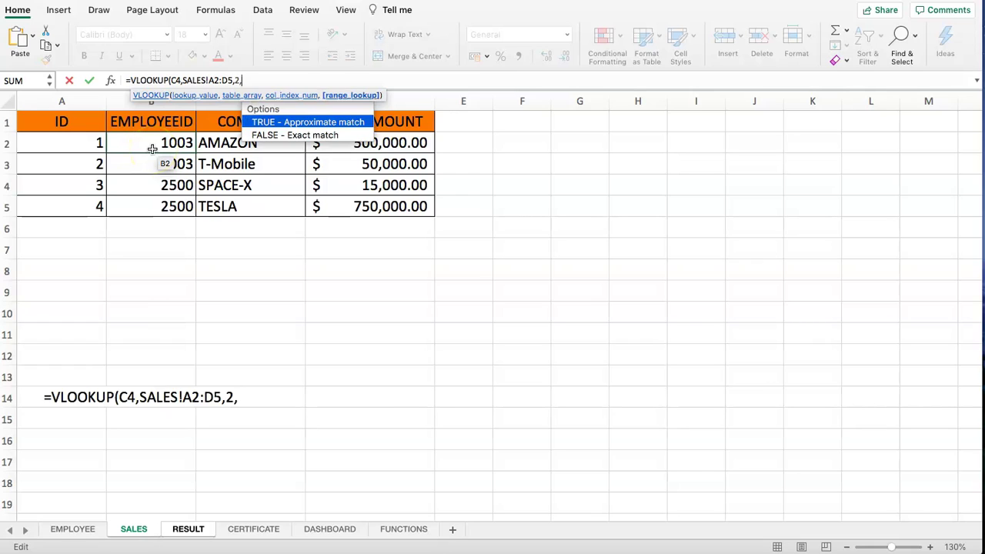
{"action": "left_click", "coordinate": [253, 136]}
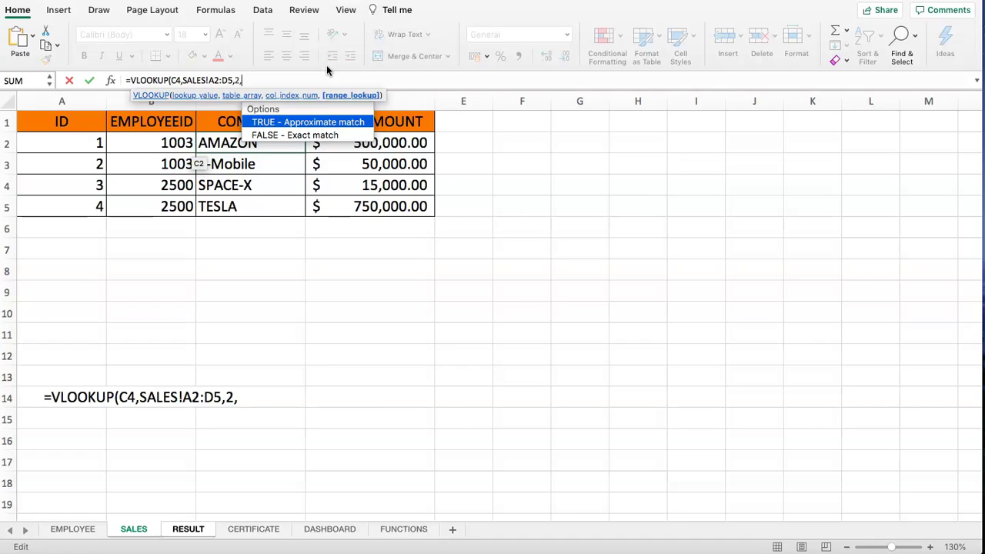
{"action": "type", "text": "FALSE)"}
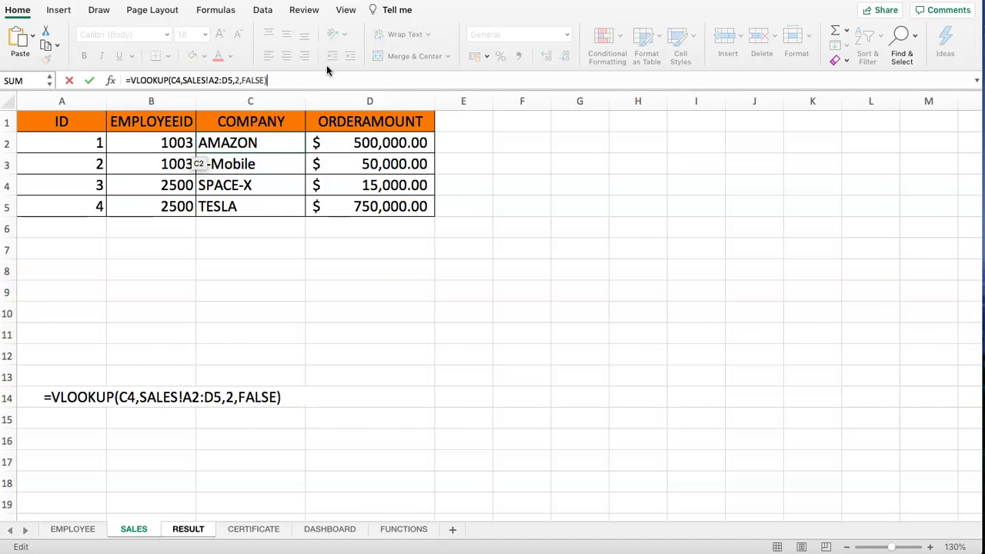
{"action": "key", "text": "Return"}
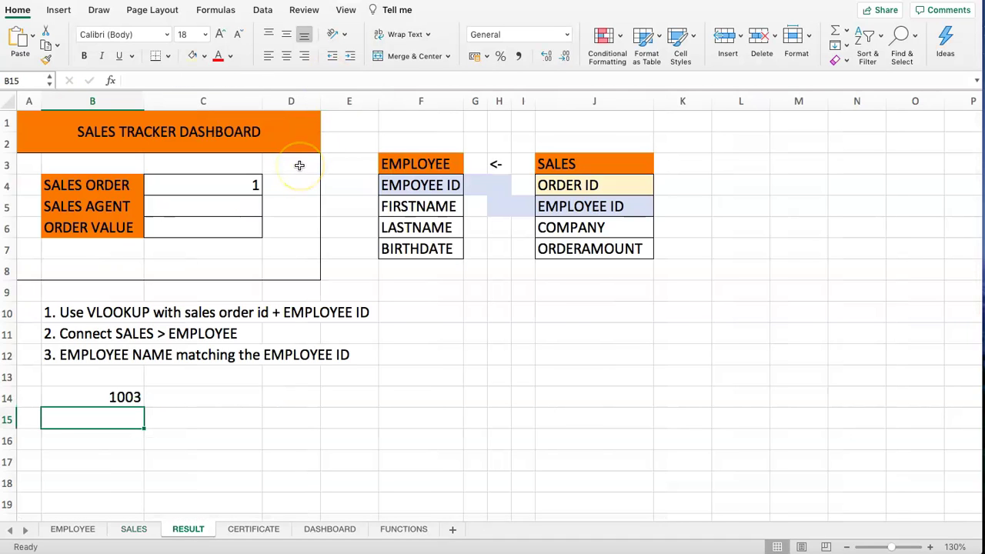
- Check B14's formula and compare the EMPOYEE ID and FIRSTNAME fields before using B15
{"action": "left_click", "coordinate": [77, 384]}
{"action": "left_click", "coordinate": [91, 400]}
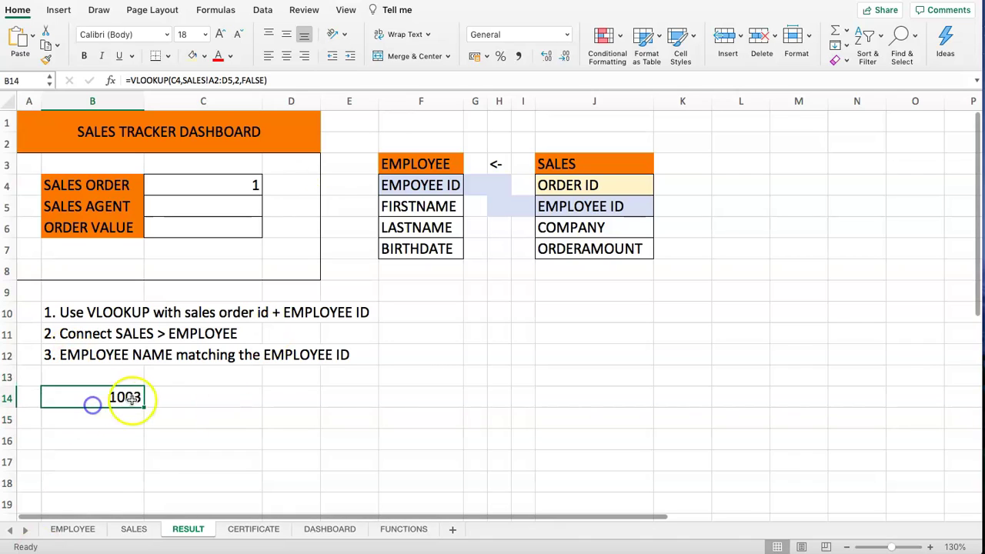
{"action": "left_click", "coordinate": [94, 417]}
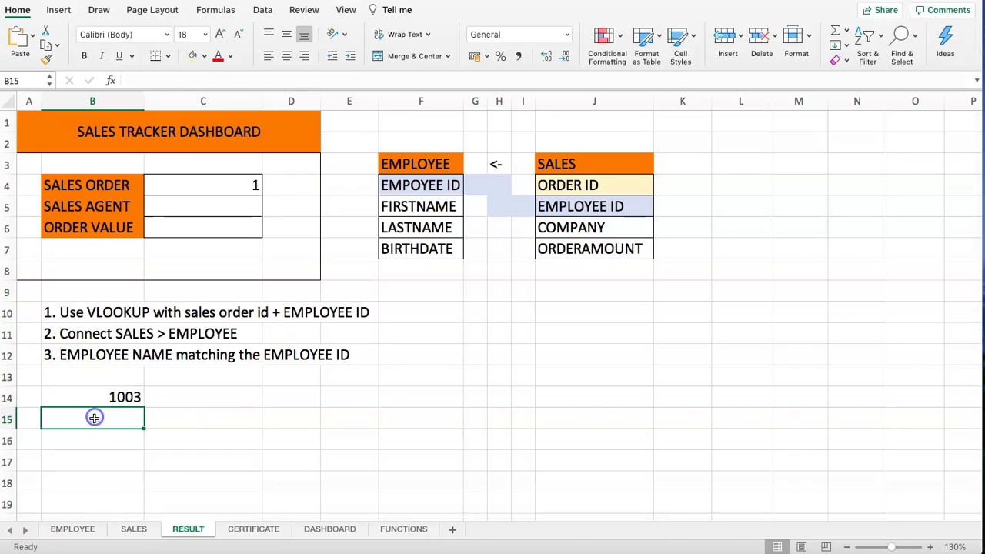
{"action": "left_click", "coordinate": [418, 188]}
{"action": "left_click", "coordinate": [96, 413]}
{"action": "left_click", "coordinate": [390, 207]}
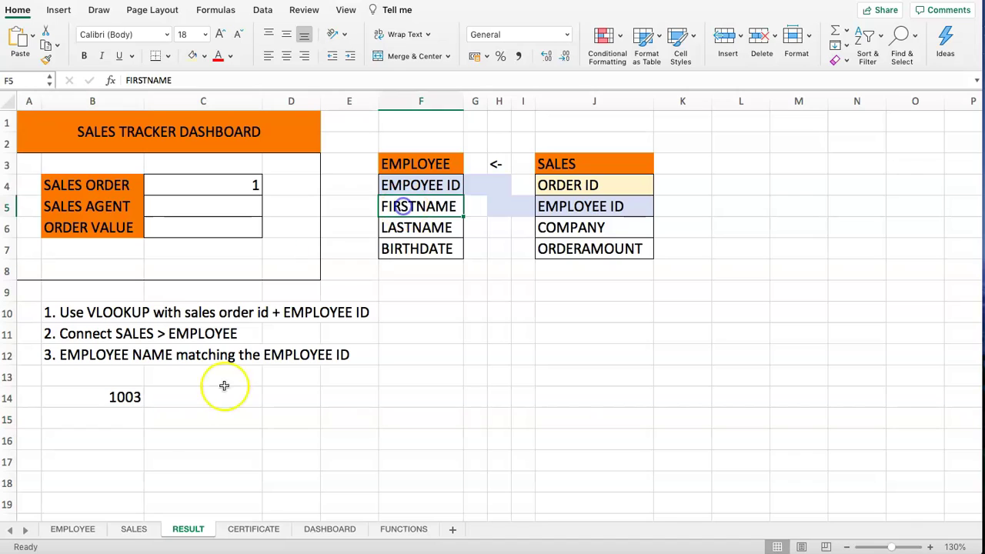
{"action": "left_click", "coordinate": [96, 414]}
- Enter =VLOOKUP(1003,EMPLOYEE!A2:H6,2,FALSE) in B15 so it returns John
{"action": "type", "text": "=V"}
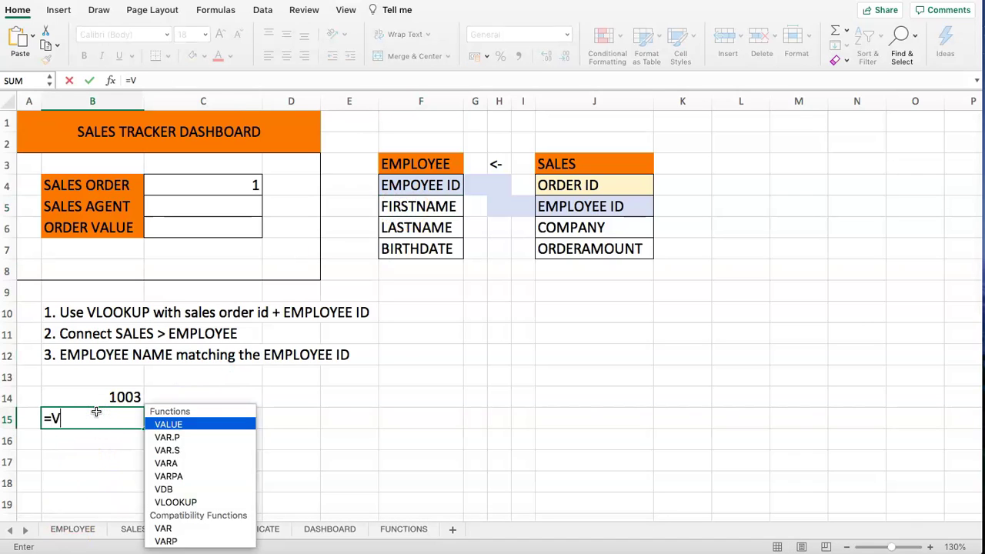
{"action": "type", "text": "LOOKUP(1003"}
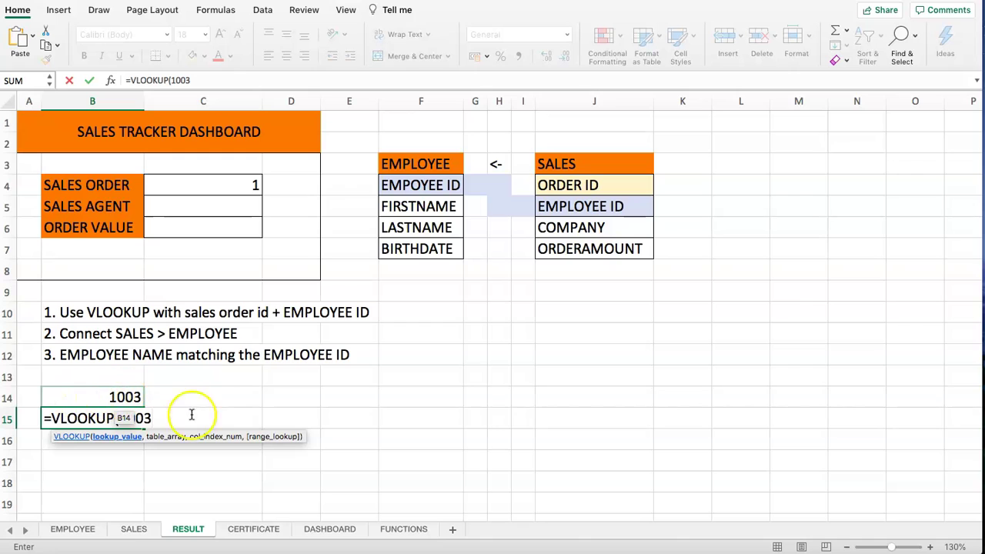
{"action": "type", "text": ","}
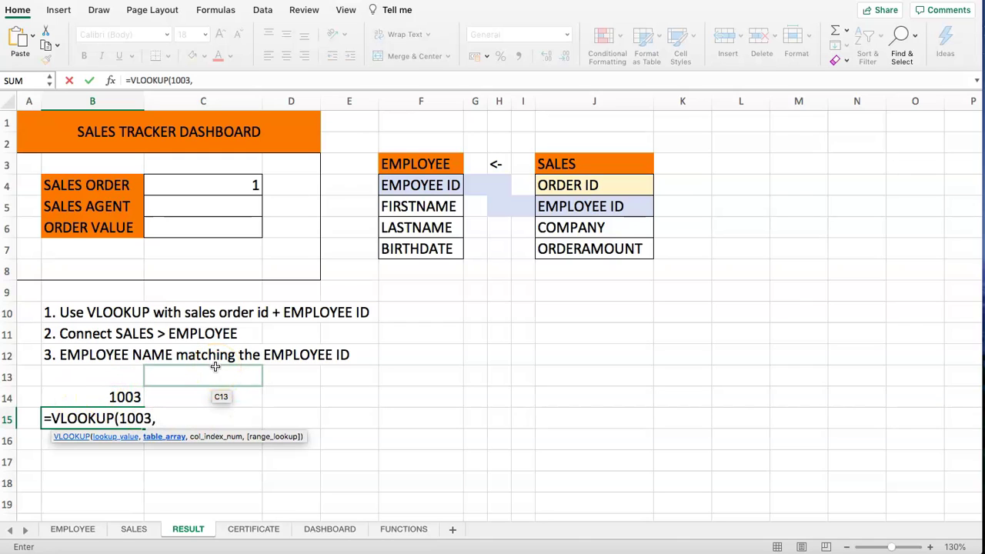
{"action": "left_click", "coordinate": [72, 528]}
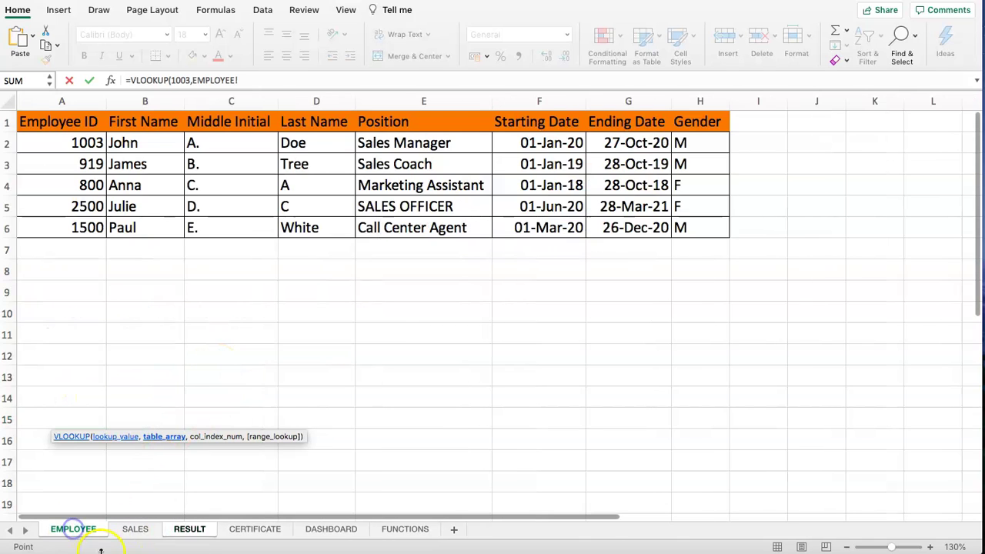
{"action": "left_click_drag", "start_coordinate": [54, 146], "coordinate": [681, 228]}
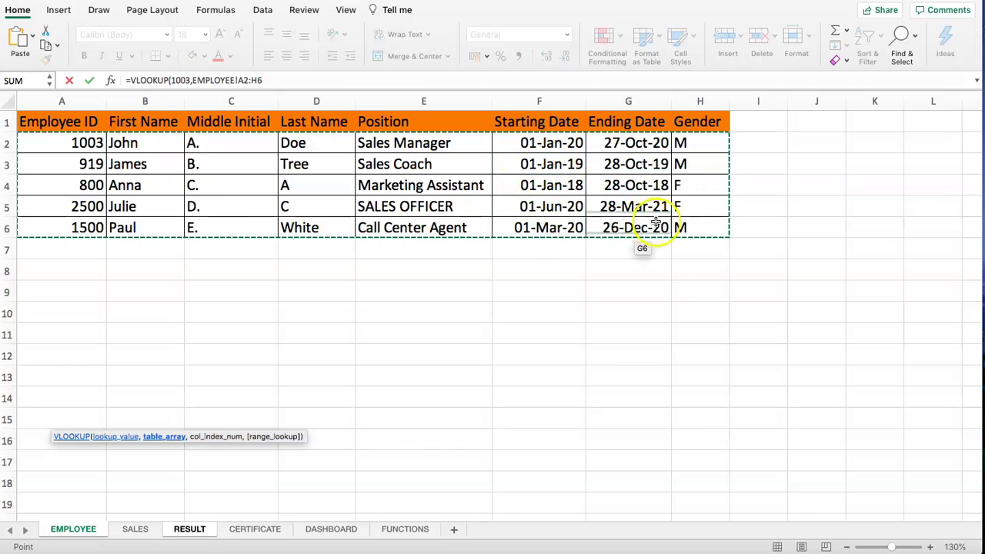
{"action": "type", "text": ","}
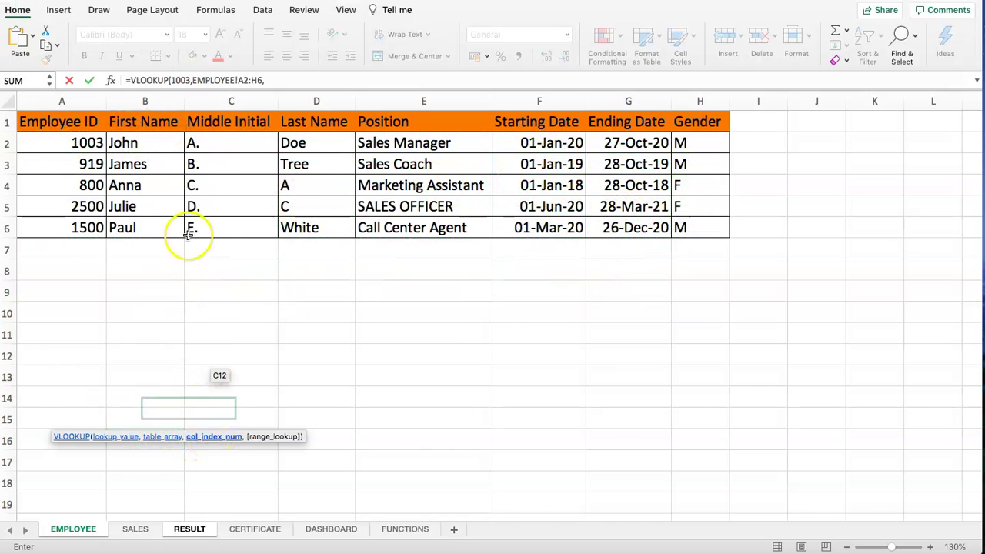
{"action": "left_click", "coordinate": [266, 80]}
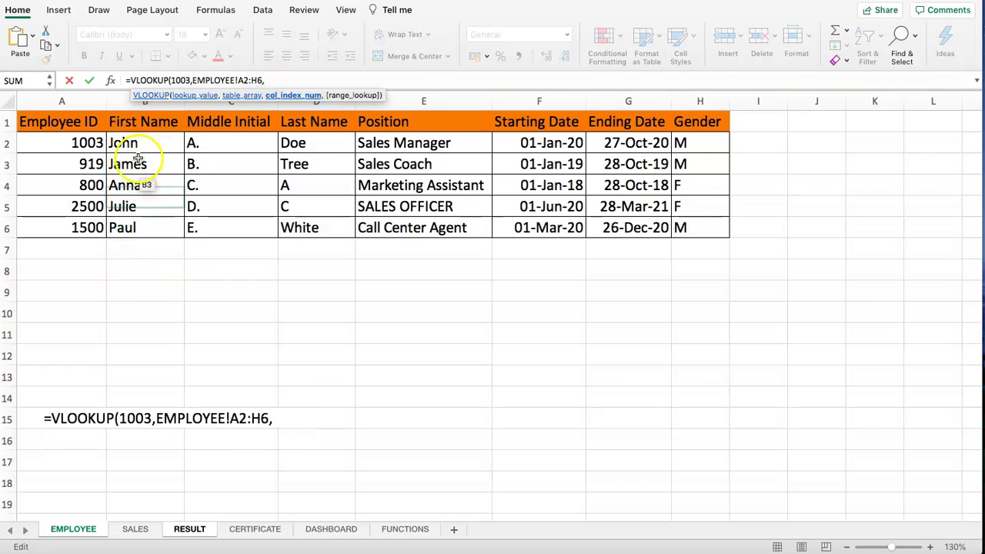
{"action": "type", "text": "2"}
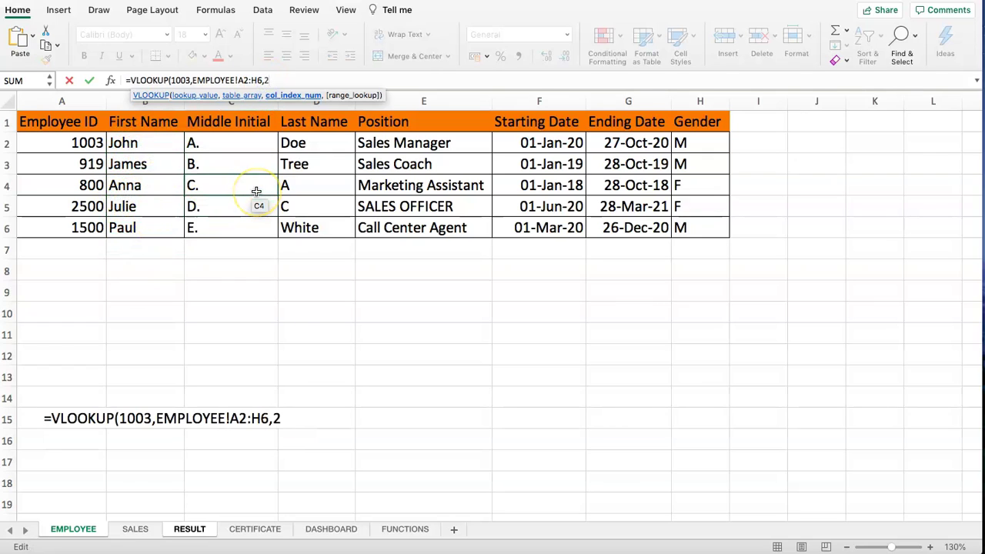
{"action": "type", "text": ",FALSE"}
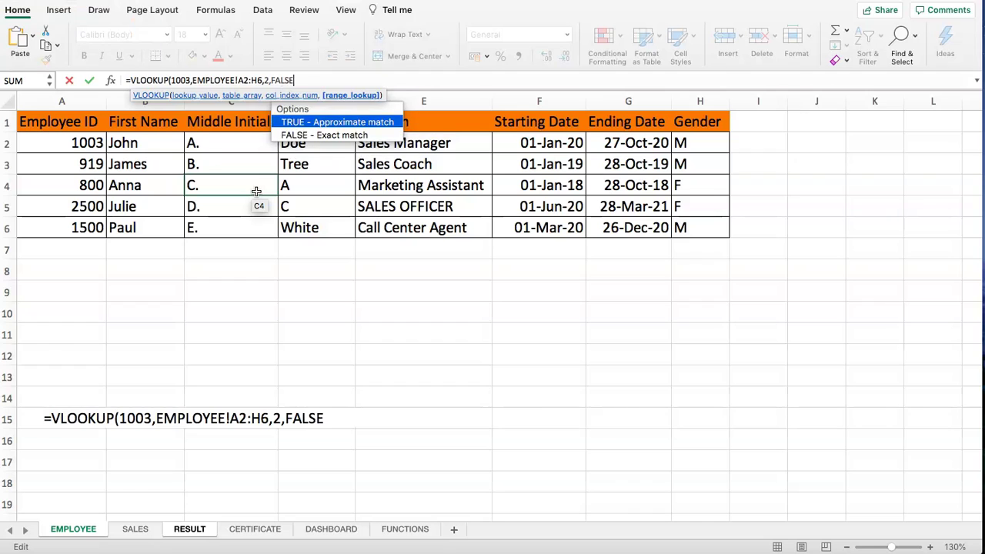
{"action": "type", "text": ")"}
{"action": "key", "text": "Return"}
{"action": "left_click", "coordinate": [84, 398]}
{"action": "double_click", "coordinate": [80, 398]}
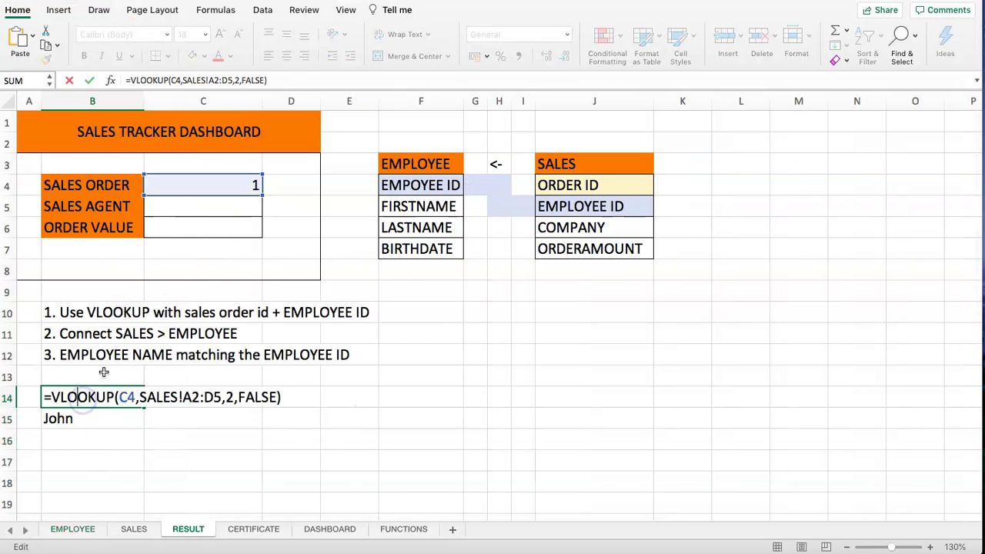
- Change the sales order in C4 to 3 so B14 returns employee 2500
{"action": "key", "text": "Escape"}
{"action": "left_click", "coordinate": [219, 187]}
{"action": "type", "text": "2"}
{"action": "key", "text": "Return"}
{"action": "left_click", "coordinate": [218, 187]}
{"action": "type", "text": "3"}
{"action": "key", "text": "Return"}
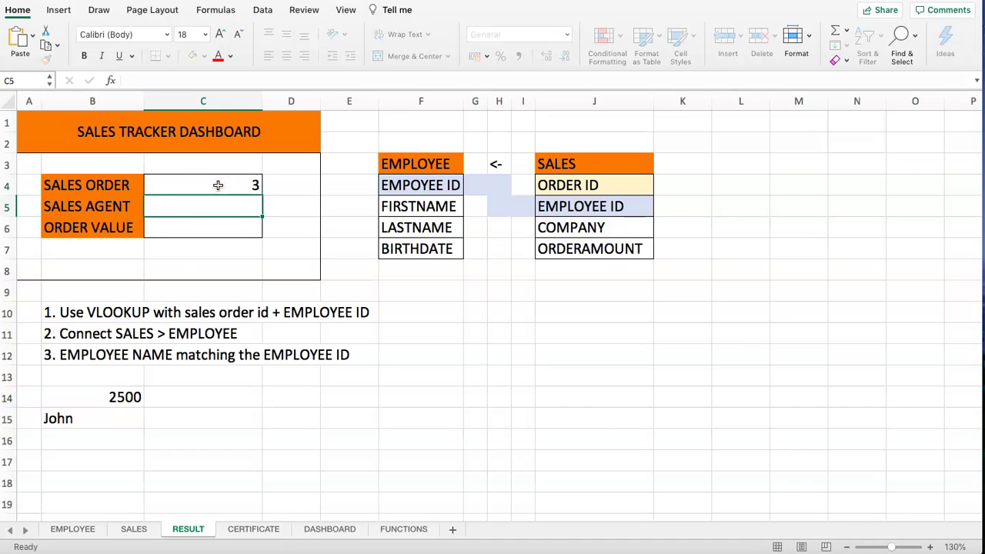
{"action": "left_click", "coordinate": [88, 401]}
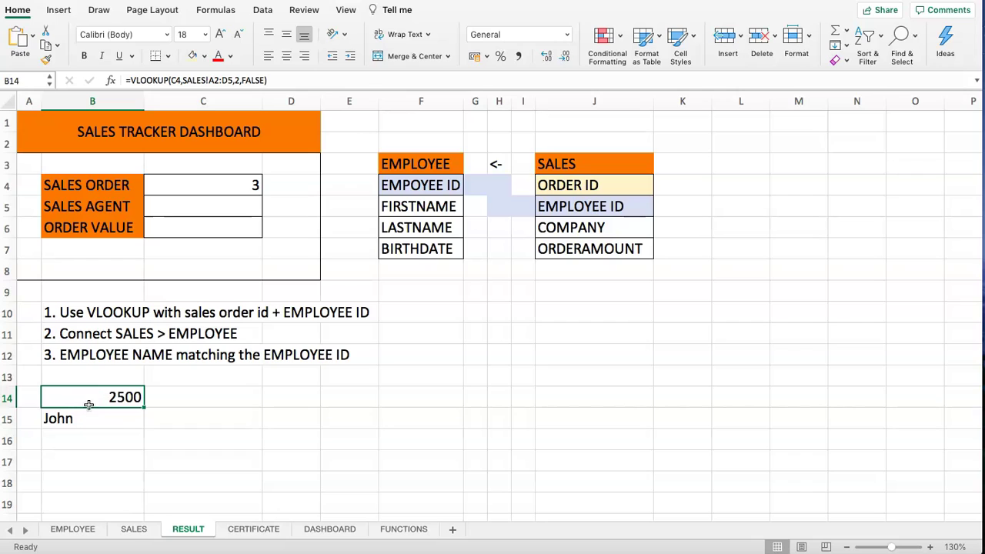
- Replace 1003 with 2500 in B15's lookup so it shows Julie
{"action": "left_click", "coordinate": [69, 422]}
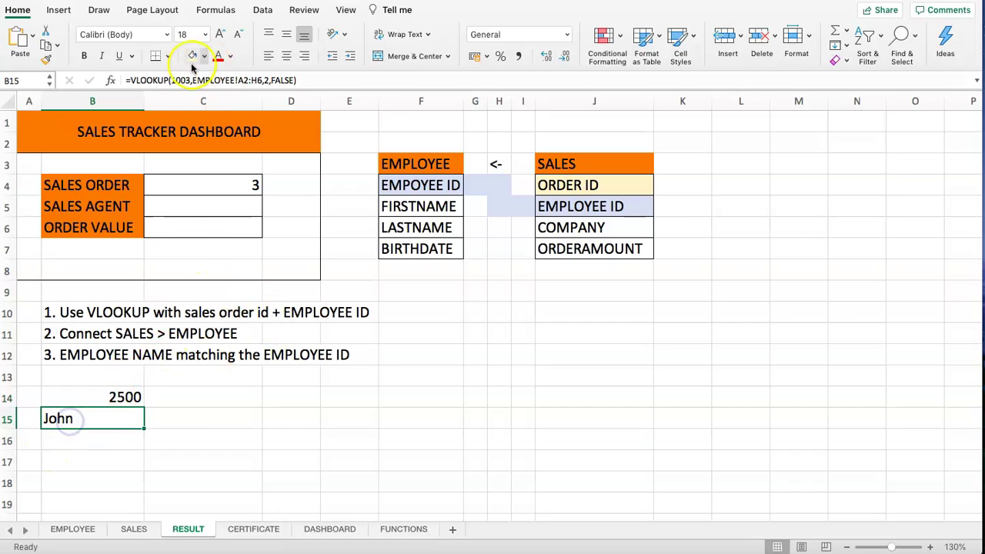
{"action": "double_click", "coordinate": [175, 81]}
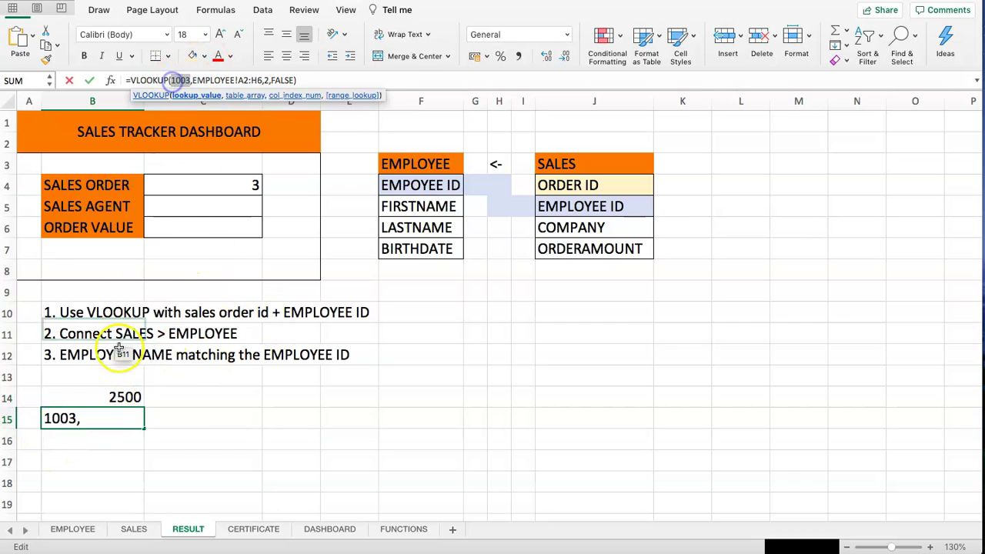
{"action": "type", "text": "2500"}
{"action": "key", "text": "Return"}
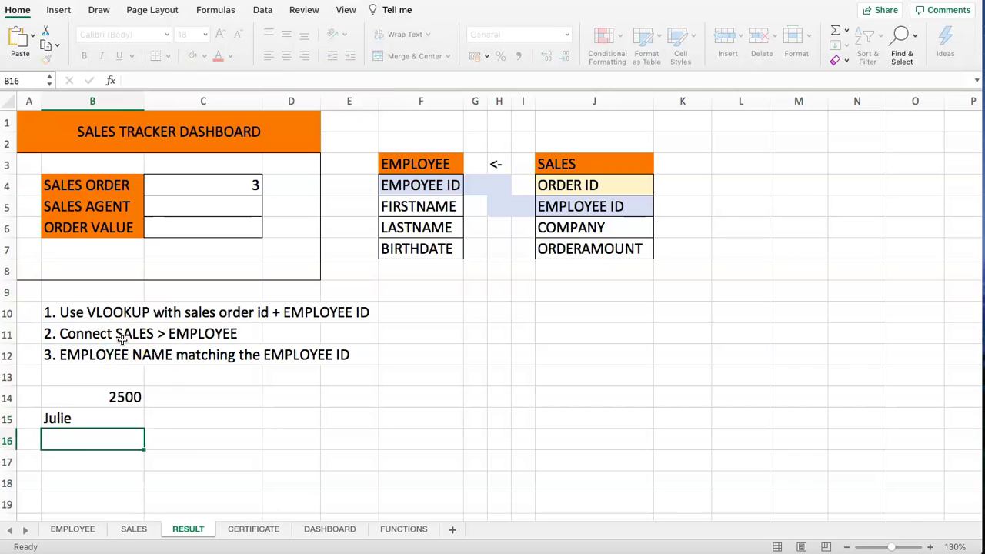
{"action": "left_click", "coordinate": [106, 420]}
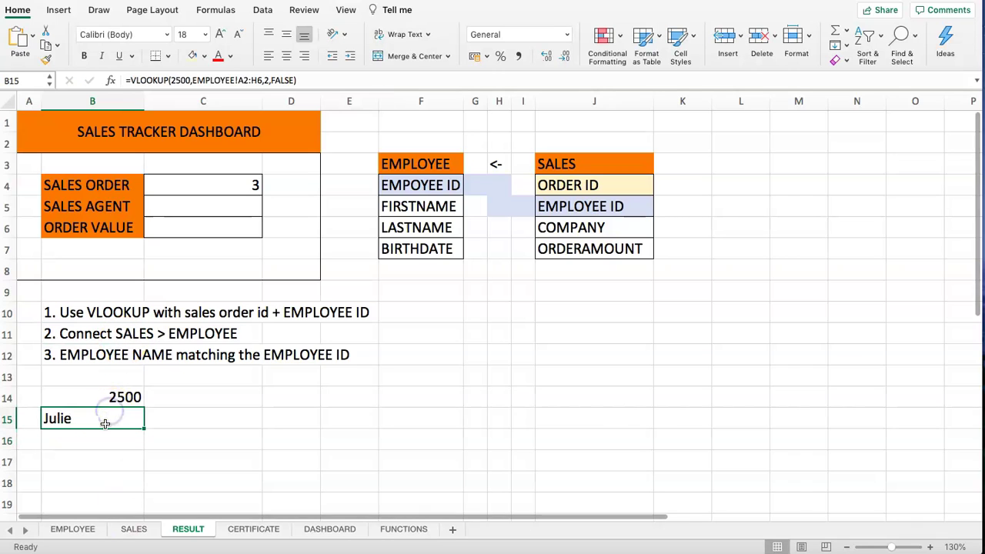
- On the SALES sheet, compare the orders of employees 1003 and 2500
{"action": "left_click", "coordinate": [133, 529]}
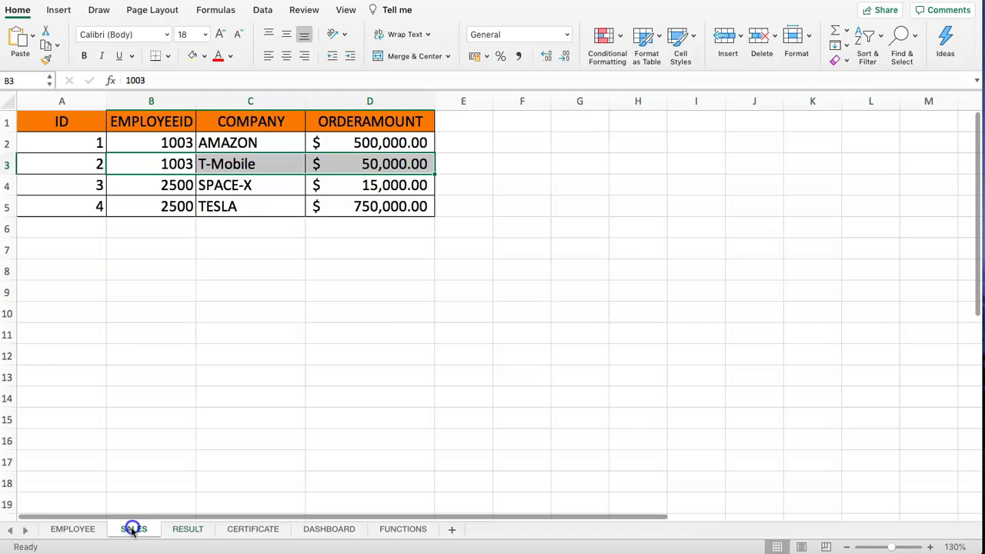
{"action": "left_click", "coordinate": [151, 215]}
{"action": "mouse_move", "coordinate": [153, 146]}
{"action": "left_mouse_down"}
{"action": "mouse_move", "coordinate": [159, 159]}
{"action": "mouse_move", "coordinate": [159, 147]}
{"action": "left_mouse_up"}
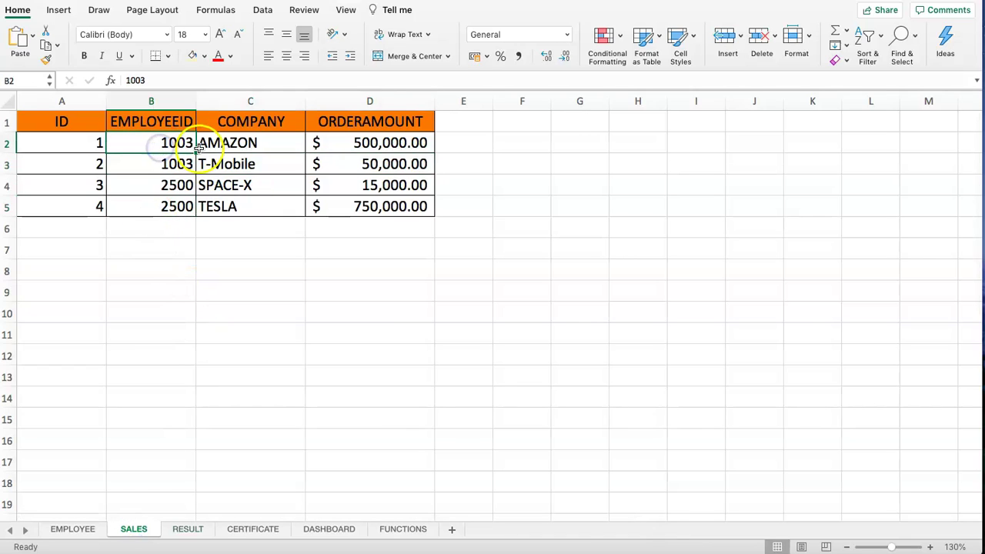
{"action": "left_click_drag", "start_coordinate": [80, 151], "coordinate": [409, 167]}
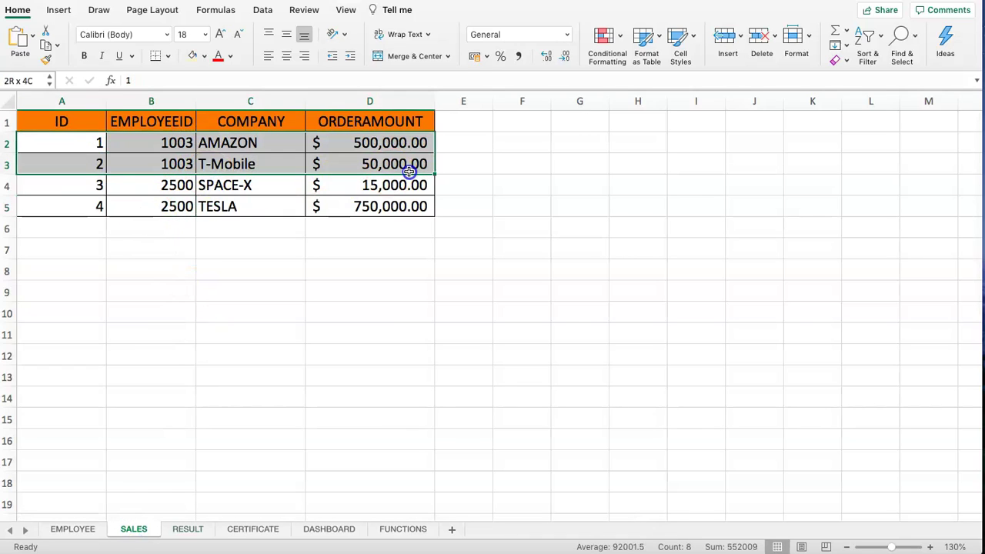
{"action": "left_click_drag", "start_coordinate": [85, 188], "coordinate": [259, 197]}
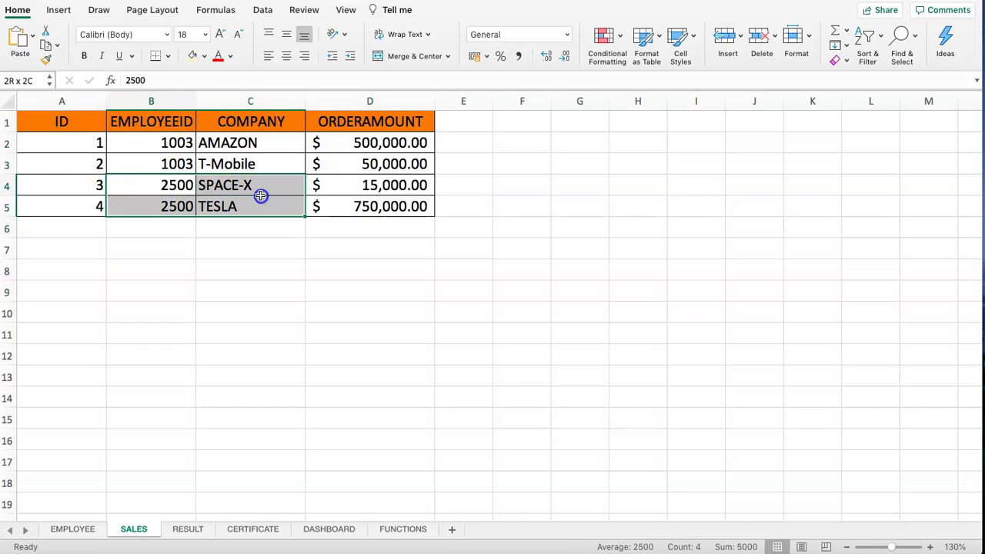
{"action": "left_click", "coordinate": [185, 530]}
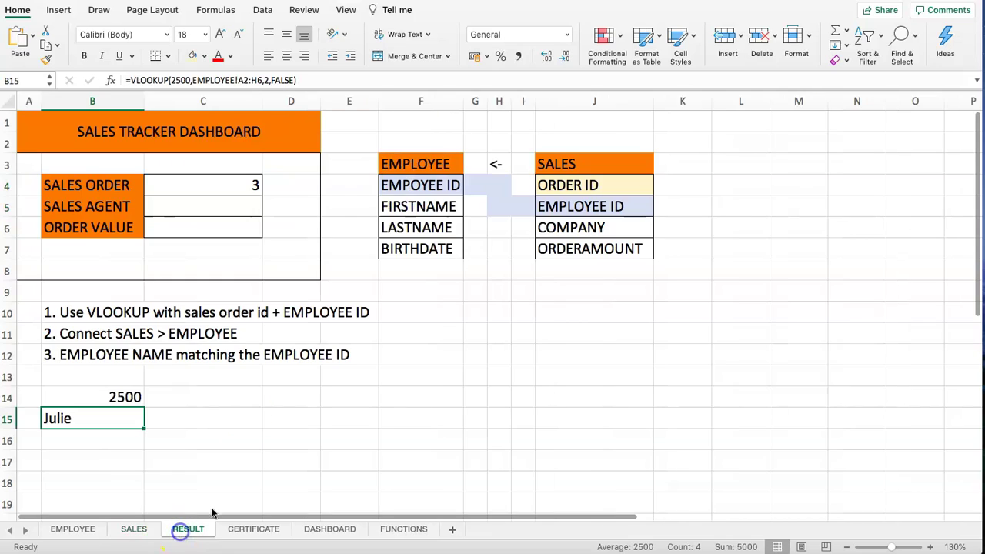
{"action": "left_click", "coordinate": [150, 398]}
{"action": "left_click", "coordinate": [126, 398]}
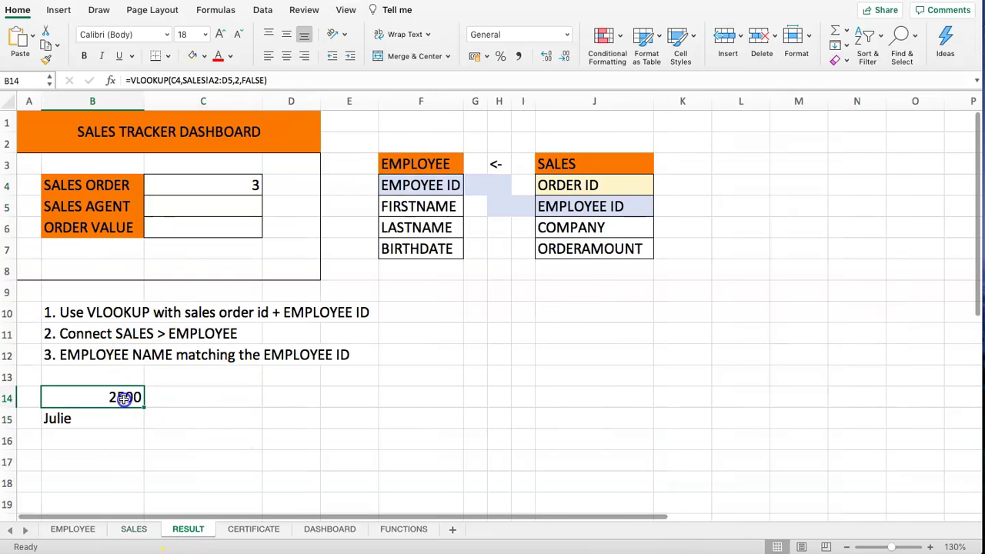
- Copy B14's VLOOKUP(C4,SALES!A2:D5,2,FALSE) expression from the formula bar
{"action": "left_click", "coordinate": [80, 420]}
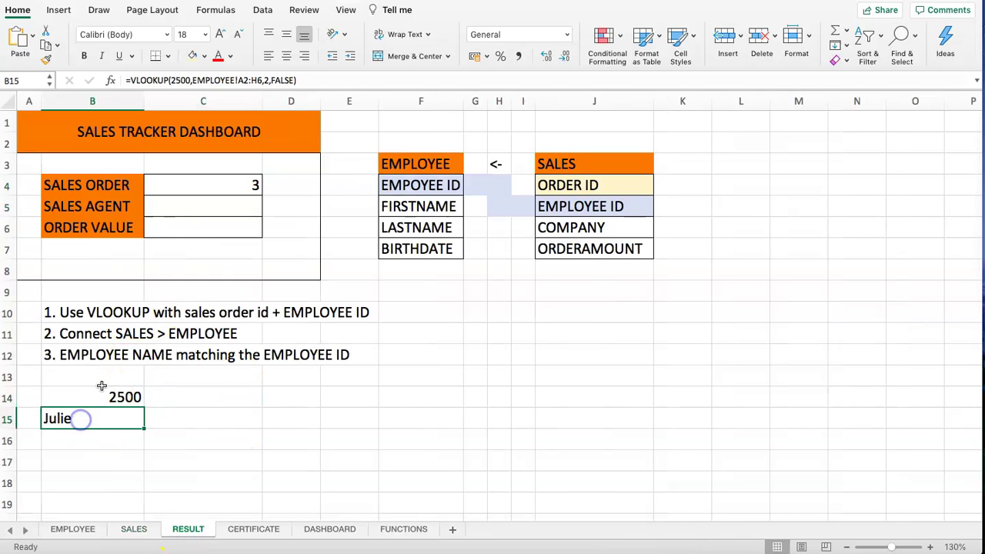
{"action": "left_click", "coordinate": [172, 82]}
{"action": "left_click_drag", "start_coordinate": [191, 82], "coordinate": [192, 82]}
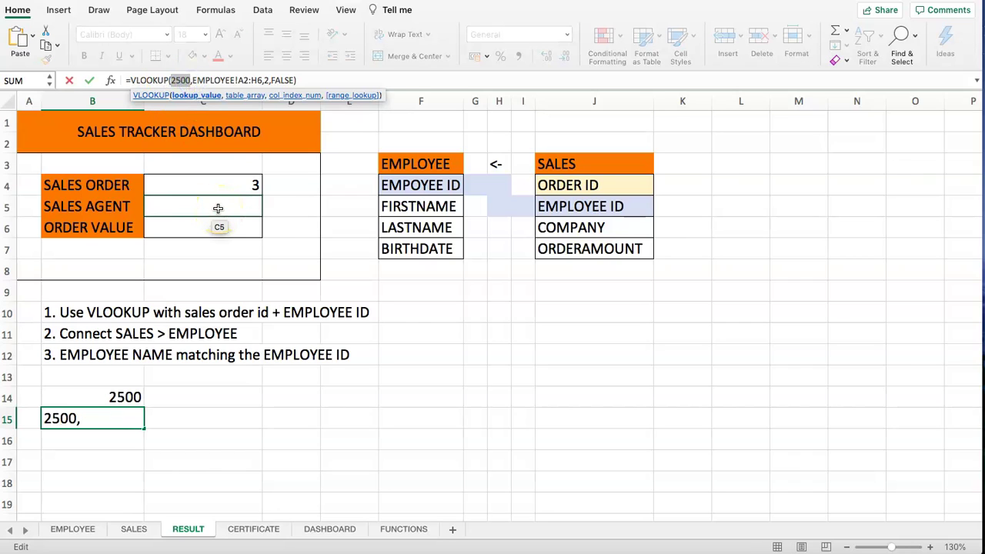
{"action": "key", "text": "Escape"}
{"action": "left_click", "coordinate": [93, 399]}
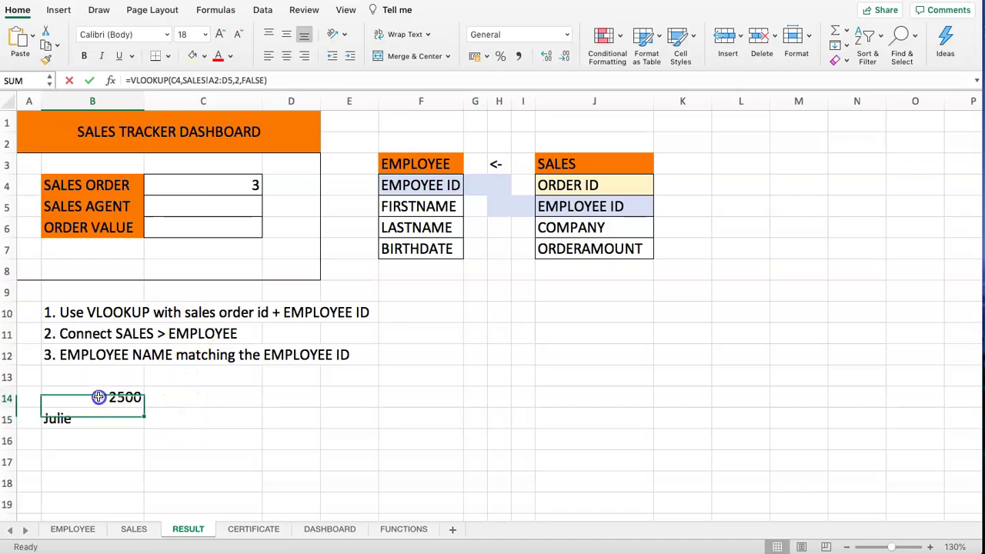
{"action": "left_click_drag", "start_coordinate": [269, 80], "coordinate": [163, 74]}
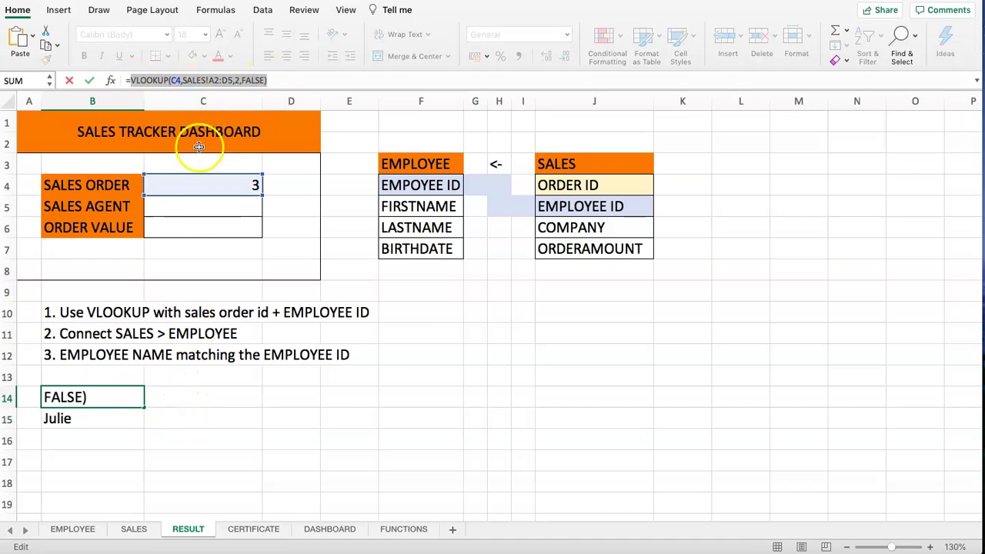
{"action": "key", "text": "Escape"}
- Replace 2500 in B15's formula with the copied lookup, nesting it inside the EMPLOYEE lookup
{"action": "left_click", "coordinate": [127, 419]}
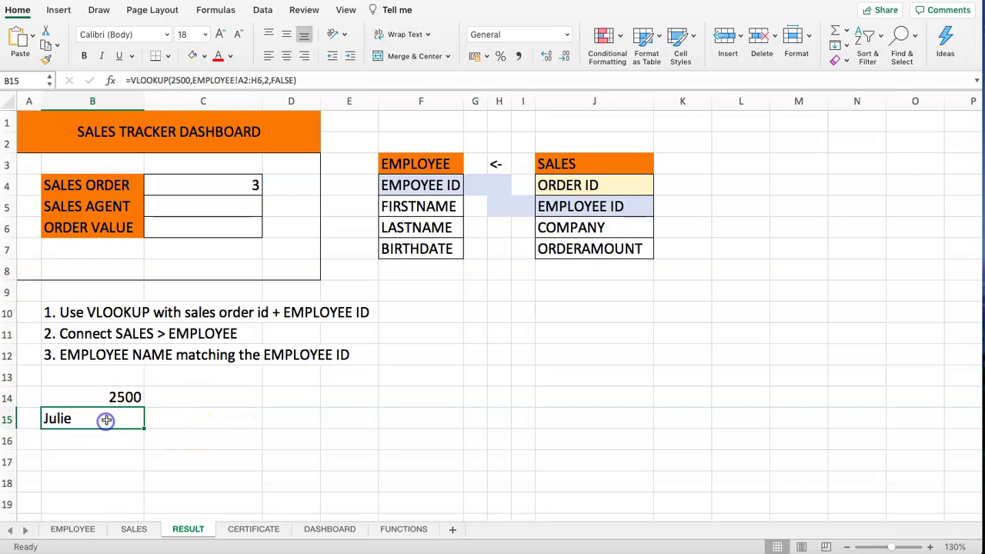
{"action": "double_click", "coordinate": [180, 80]}
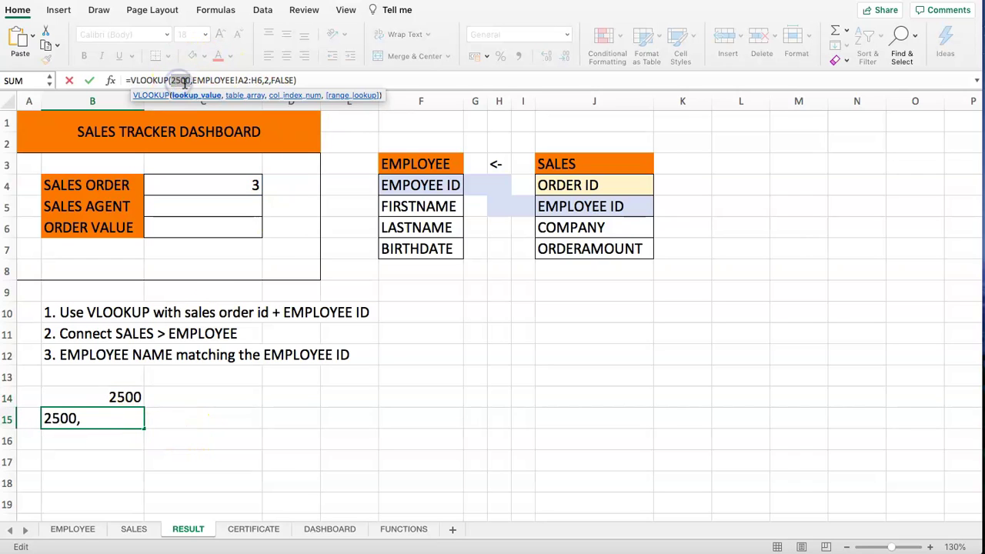
{"action": "type", "text": "VLOOKUP(C4,SALES!A2:D5,2,FALSE)"}
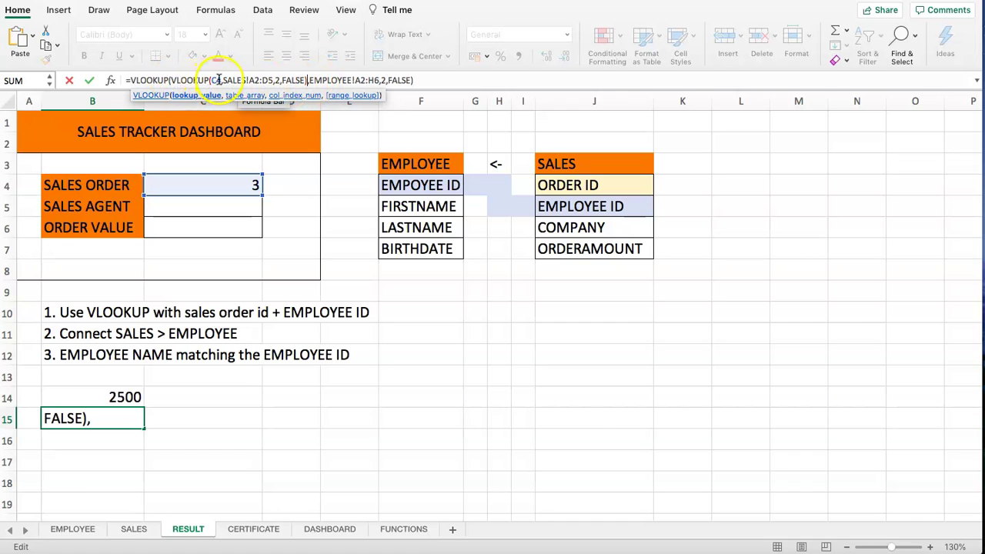
{"action": "key", "text": "Return"}
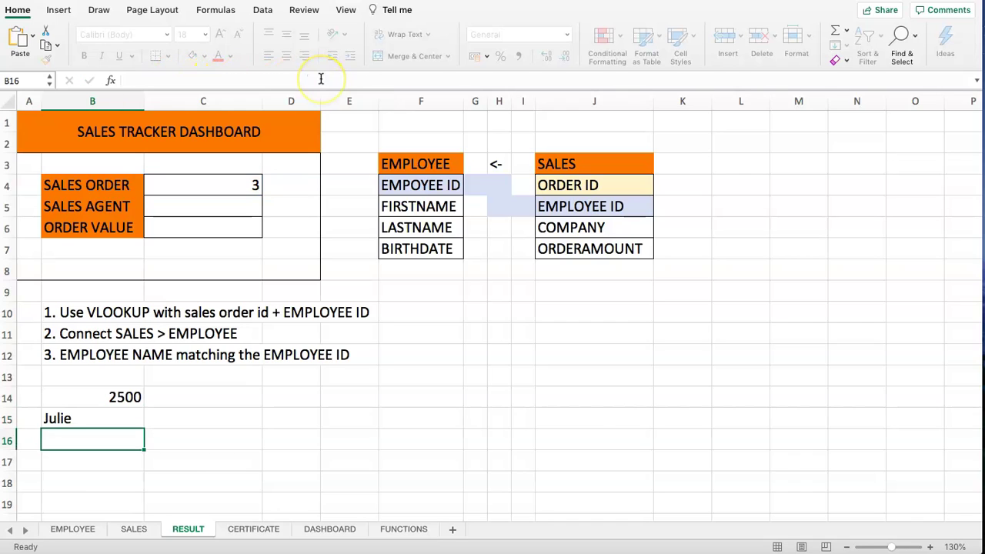
{"action": "left_click", "coordinate": [108, 416]}
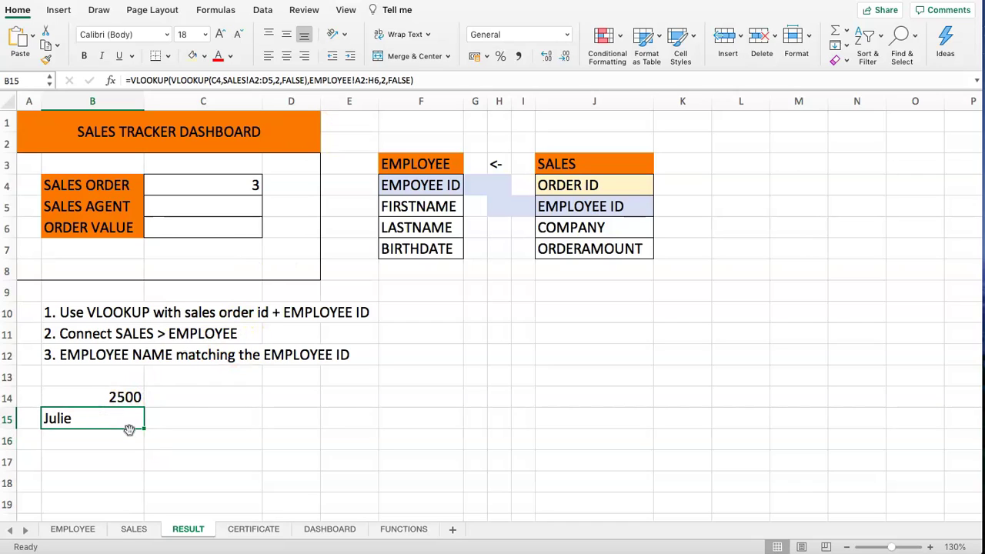
- Move B15's nested VLOOKUP formula into C5 so SALES AGENT shows Julie for order 3
{"action": "left_click_drag", "start_coordinate": [408, 80], "coordinate": [88, 89]}
{"action": "key", "text": "super+c"}
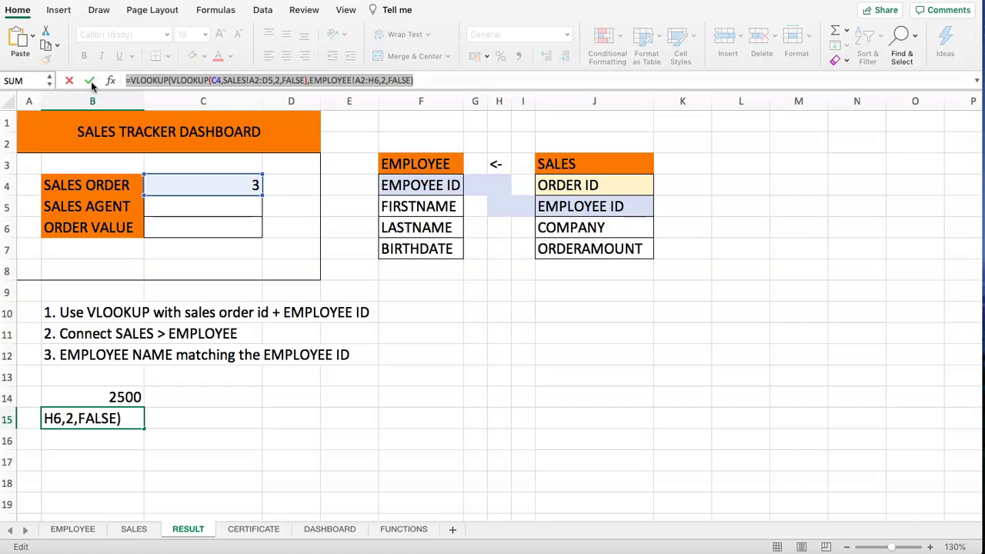
{"action": "key", "text": "BackSpace"}
{"action": "key", "text": "Escape"}
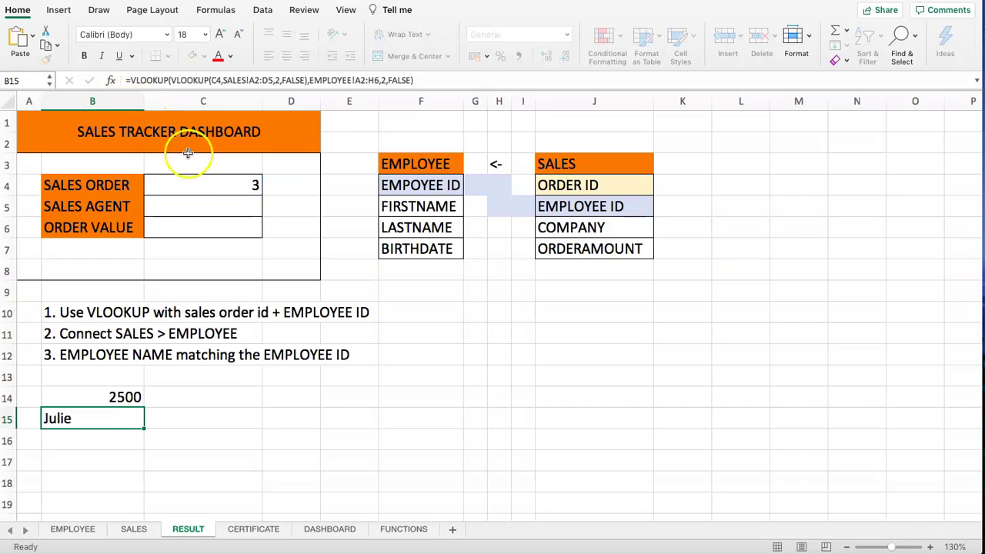
{"action": "left_click", "coordinate": [195, 207]}
{"action": "left_click", "coordinate": [162, 81]}
{"action": "key", "text": "super+v"}
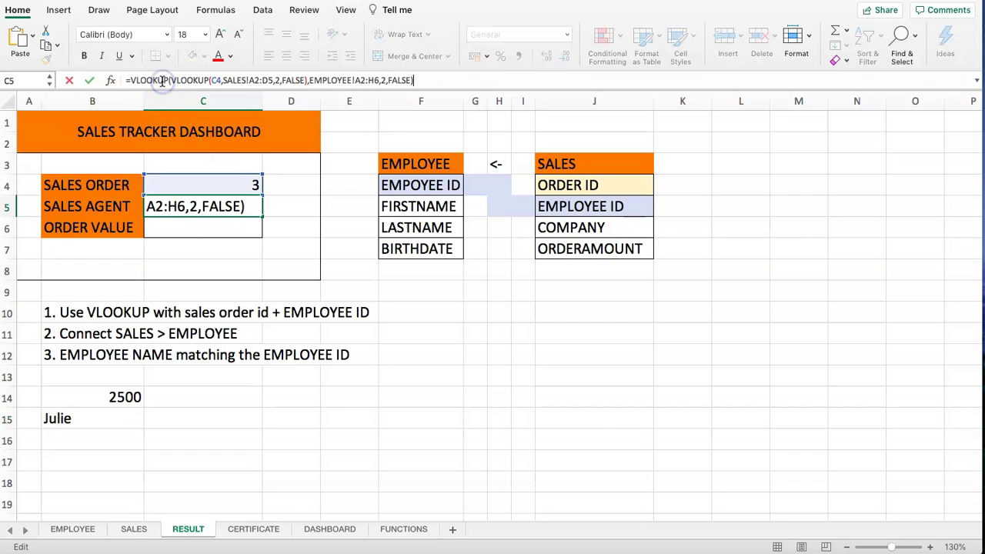
{"action": "key", "text": "Return"}
{"action": "left_click", "coordinate": [205, 184]}
- Test the sales order cell C4 with order numbers 1 and then 2
{"action": "type", "text": "1"}
{"action": "key", "text": "Return"}
{"action": "key", "text": "Up"}
{"action": "type", "text": "2"}
{"action": "key", "text": "Return"}
{"action": "key", "text": "Return"}
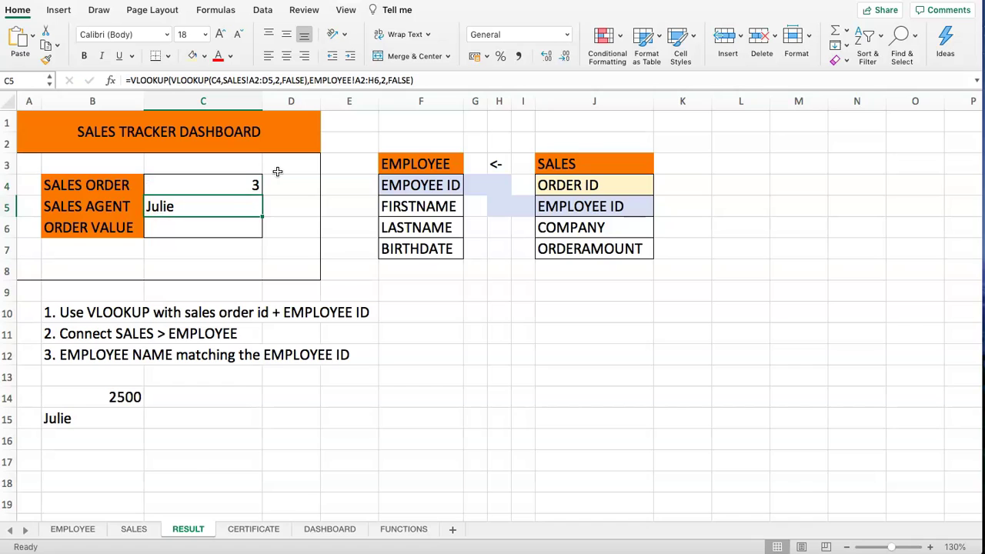
- On the SALES sheet, change order 2's employee ID in B3 to 919
{"action": "left_click", "coordinate": [134, 529]}
{"action": "left_click", "coordinate": [176, 185]}
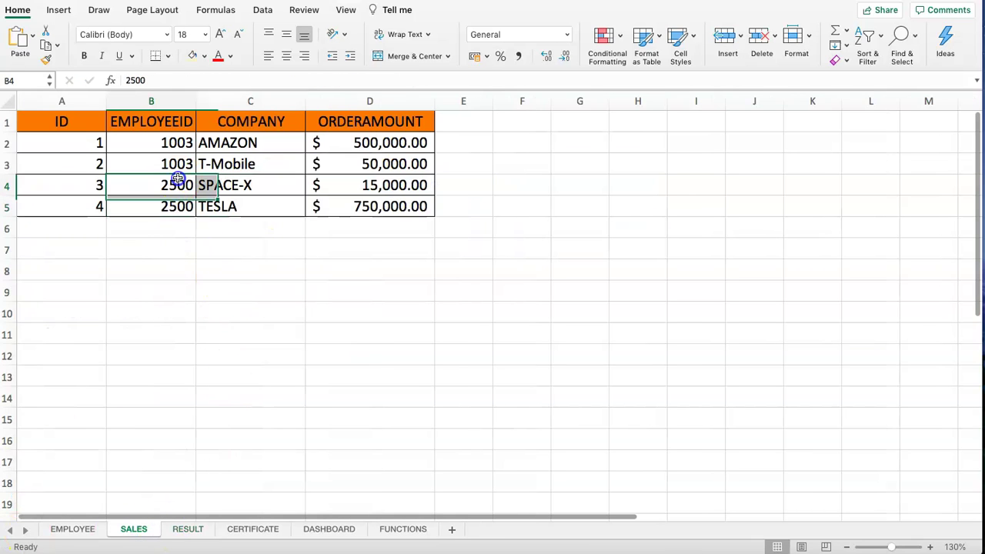
{"action": "left_click", "coordinate": [172, 166]}
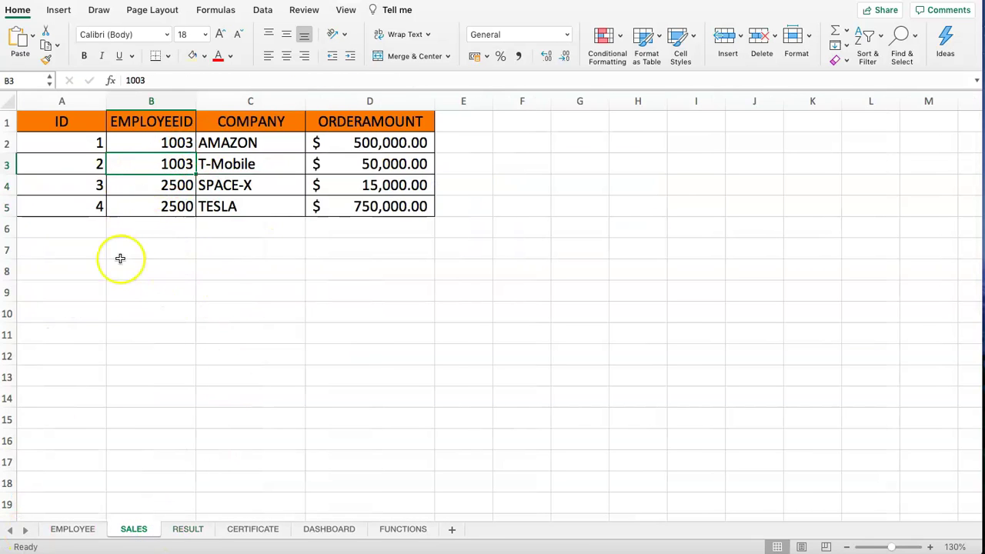
{"action": "left_click", "coordinate": [78, 532]}
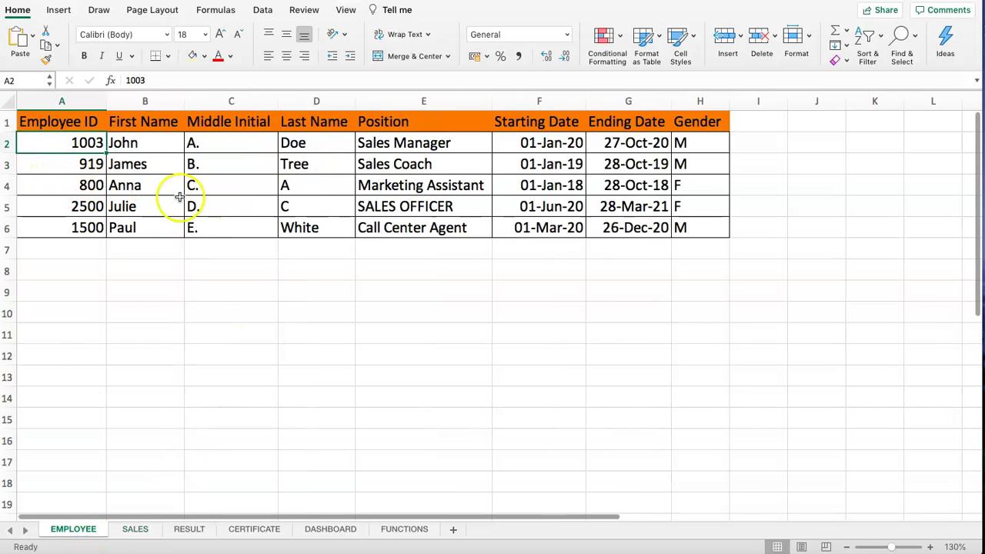
{"action": "left_click", "coordinate": [133, 529]}
{"action": "type", "text": "919"}
{"action": "key", "text": "Return"}
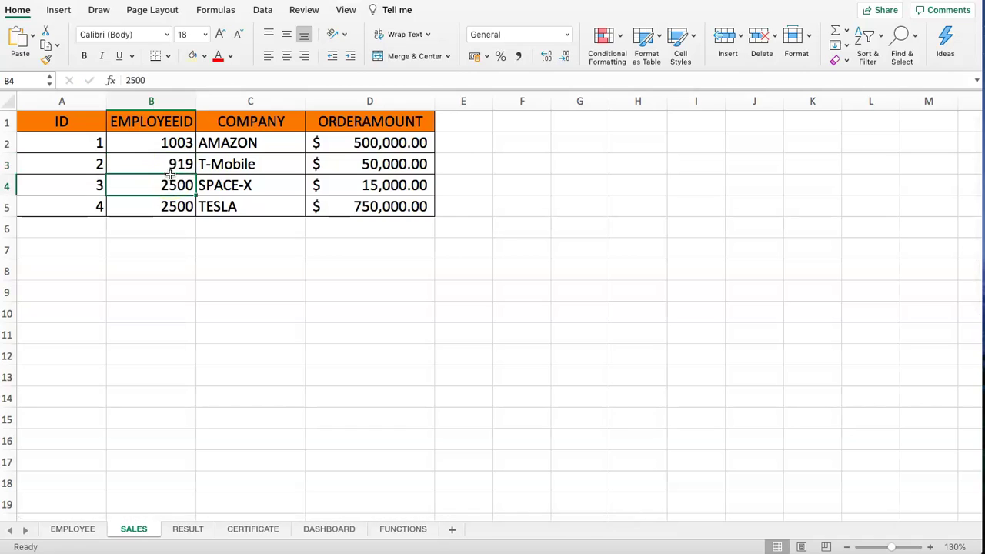
- Back on RESULT, enter sales order 2 in C4 and begin a =VLOOKUP formula in C6
{"action": "left_click", "coordinate": [174, 528]}
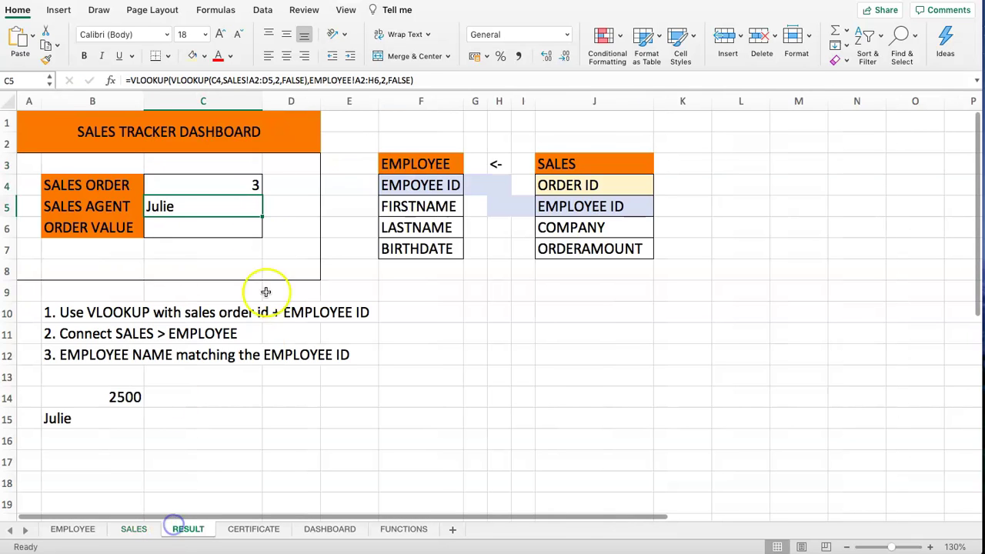
{"action": "left_click", "coordinate": [236, 183]}
{"action": "type", "text": "2"}
{"action": "key", "text": "Return"}
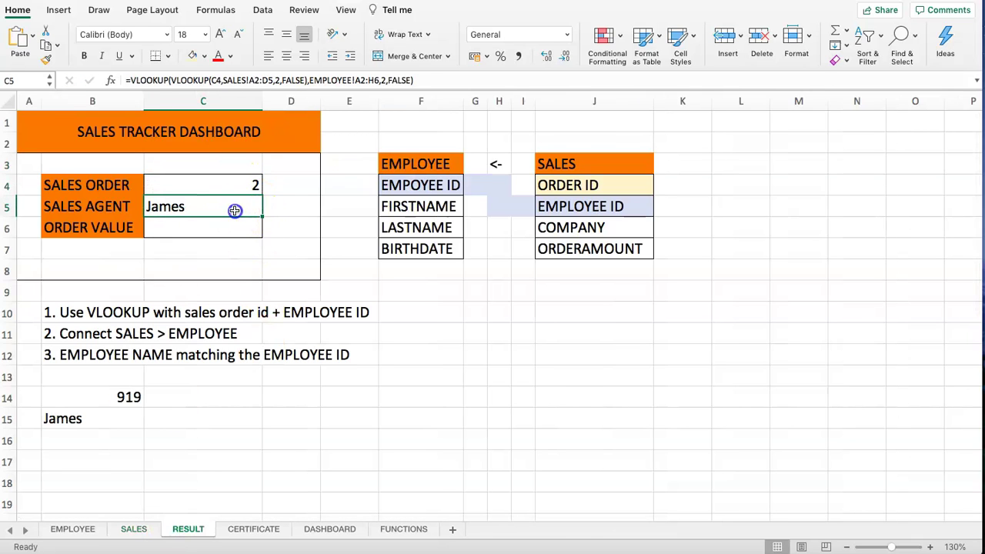
{"action": "left_click", "coordinate": [230, 235]}
{"action": "type", "text": "=VLOOKUP("}
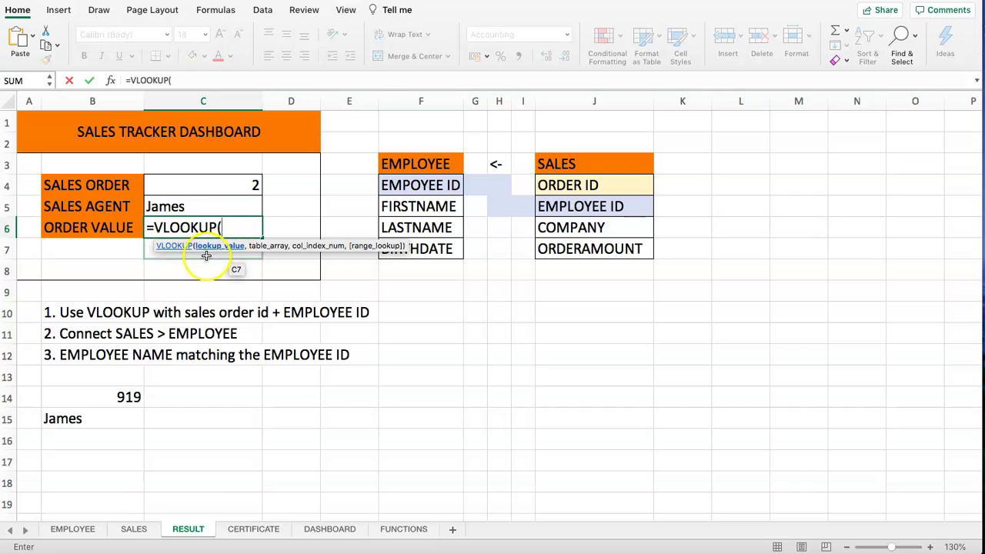
- Complete C6 as =VLOOKUP(C4,SALES!A2:D5,4,FALSE), returning $50,000.00 for order 2
{"action": "left_click", "coordinate": [193, 185]}
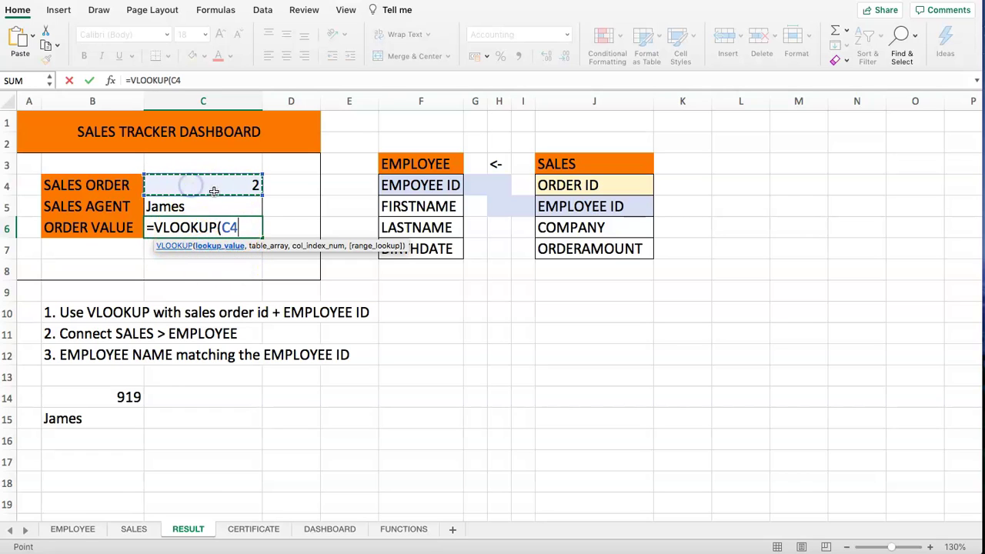
{"action": "type", "text": ","}
{"action": "left_click", "coordinate": [132, 530]}
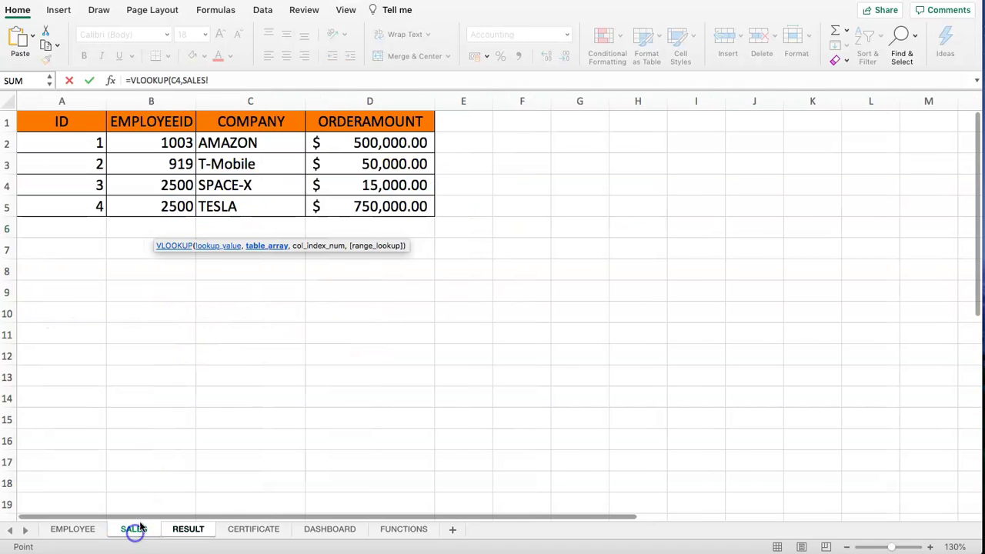
{"action": "left_click_drag", "start_coordinate": [79, 144], "coordinate": [385, 204]}
{"action": "type", "text": ","}
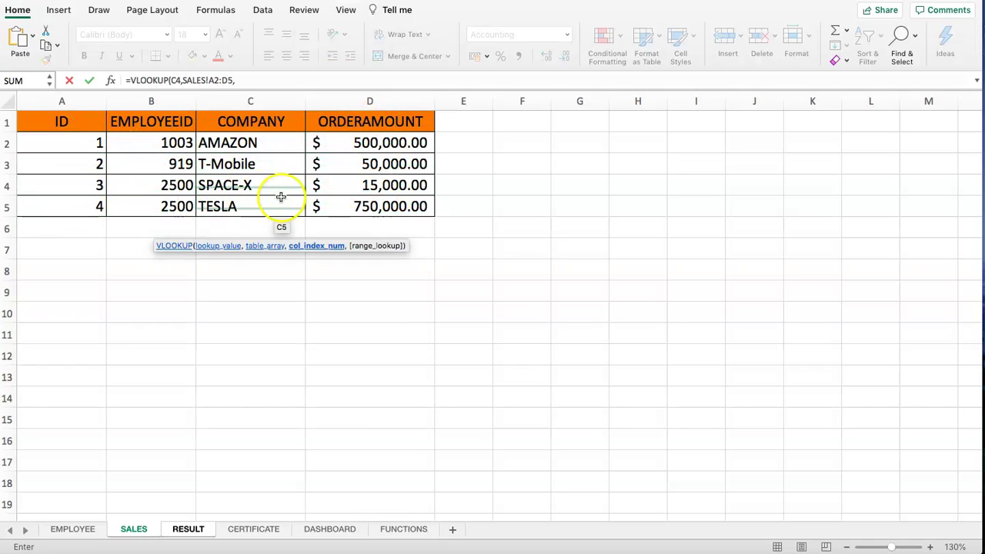
{"action": "type", "text": "4,FL"}
{"action": "key", "text": "BackSpace"}
{"action": "type", "text": "ALSE)"}
{"action": "key", "text": "Return"}
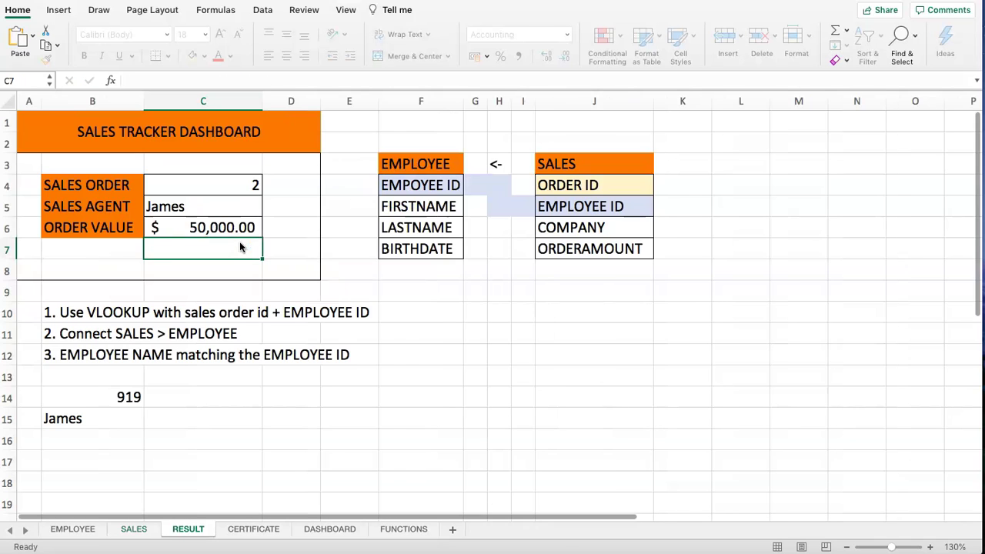
{"action": "left_click", "coordinate": [199, 226]}
- Right-align the dashboard values in C4:C6
{"action": "left_click", "coordinate": [215, 190]}
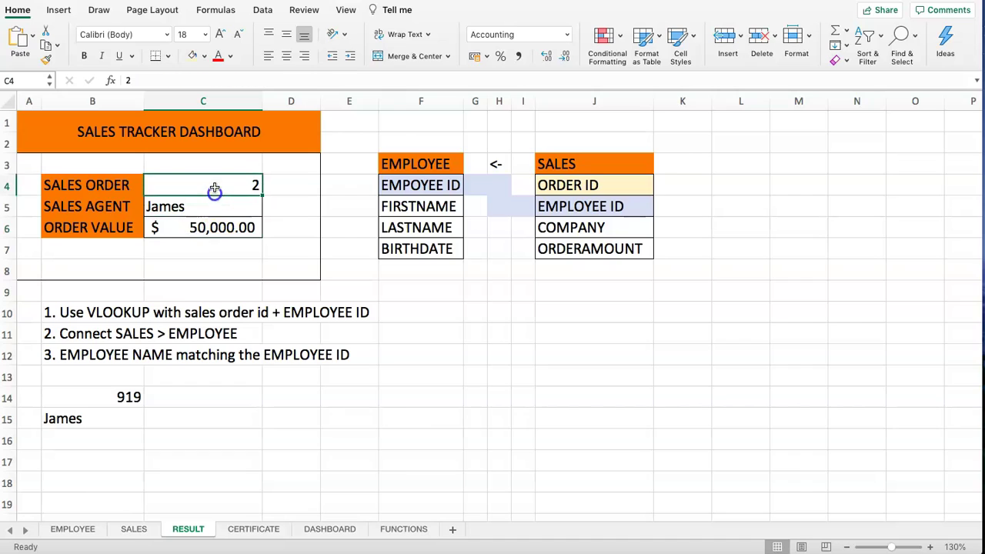
{"action": "left_click_drag", "start_coordinate": [215, 190], "coordinate": [214, 227]}
{"action": "left_click", "coordinate": [302, 55]}
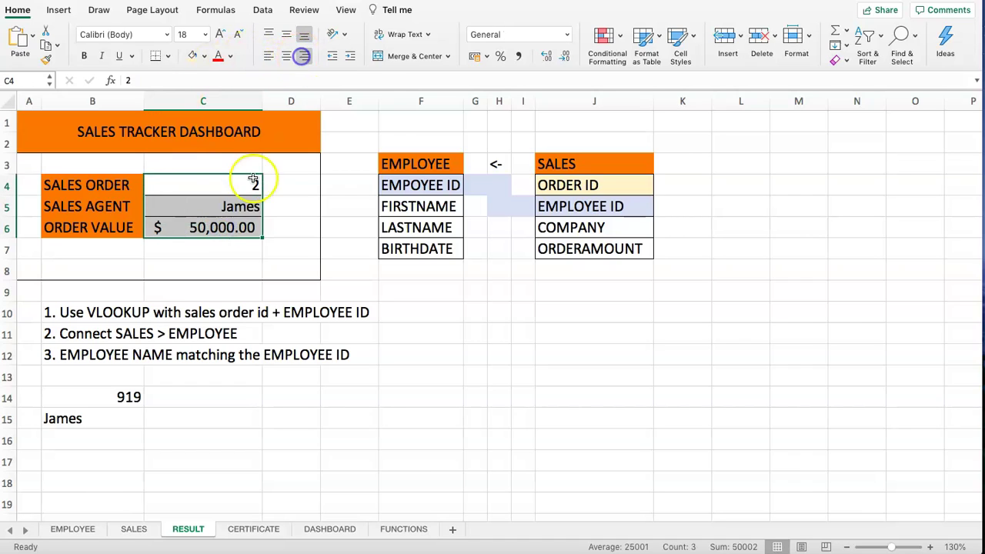
{"action": "left_click", "coordinate": [248, 199]}
- Delete the notes and test values in B10:B15
{"action": "left_click", "coordinate": [197, 177]}
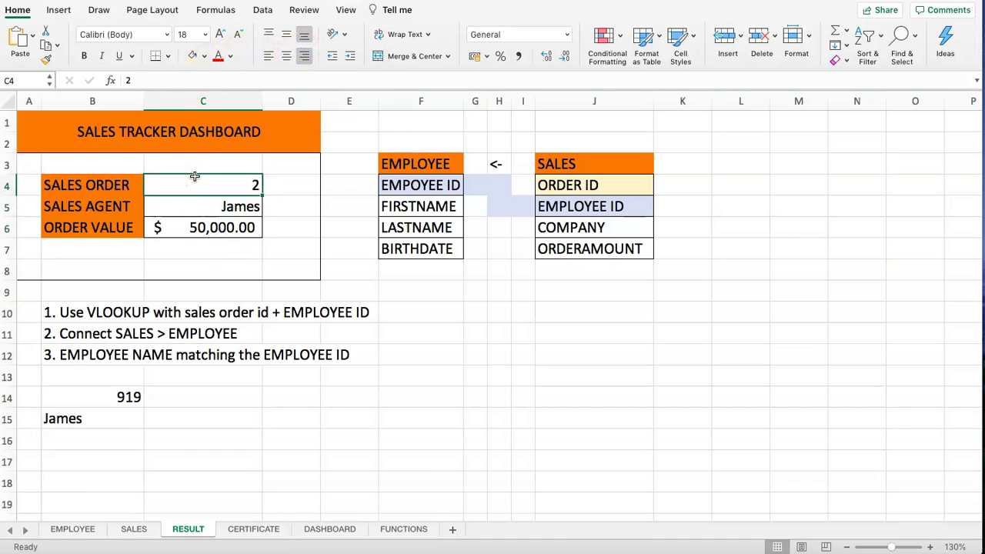
{"action": "left_click_drag", "start_coordinate": [108, 315], "coordinate": [95, 416]}
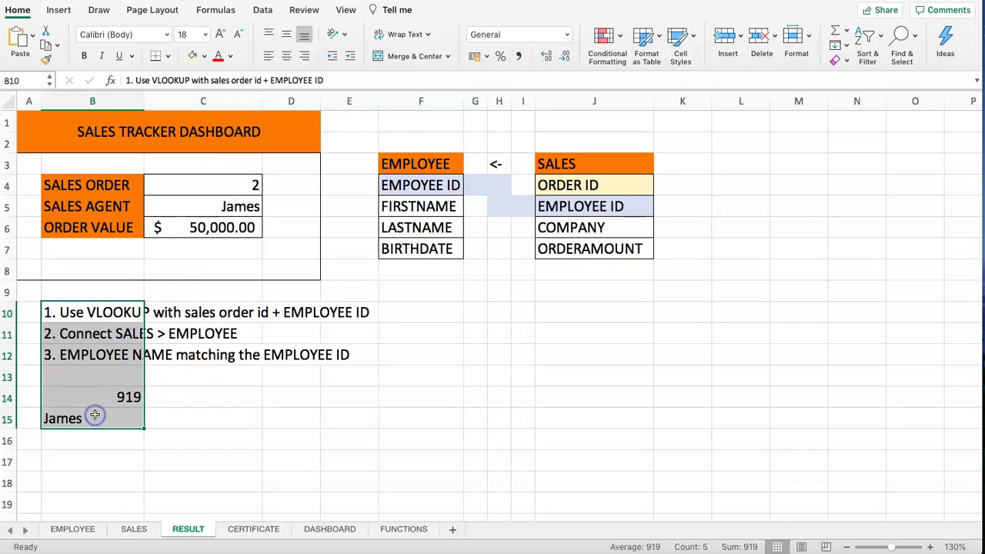
{"action": "key", "text": "Delete"}
{"action": "left_click", "coordinate": [185, 336]}
{"action": "left_click", "coordinate": [132, 312]}
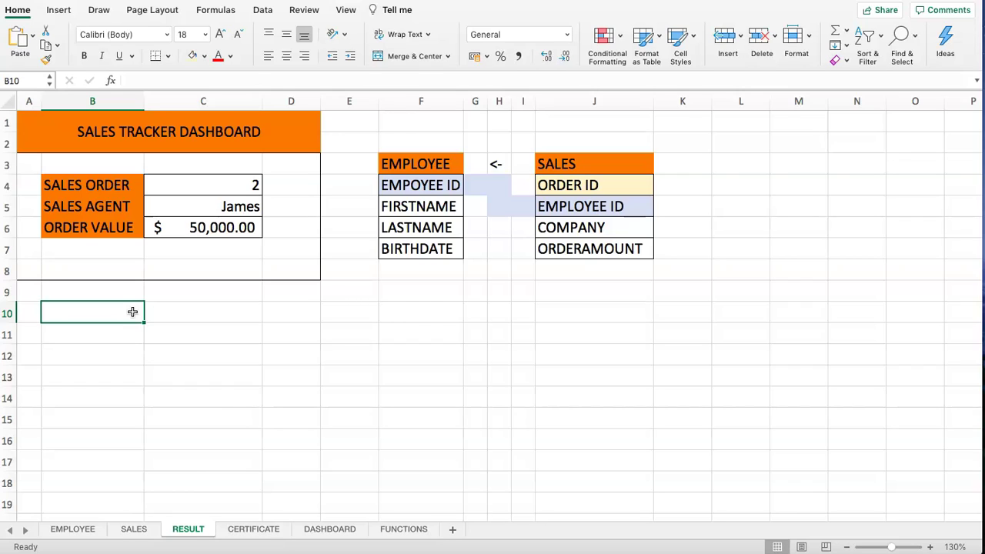
- Clear the sales order in C4, leaving both lookups showing #N/A
{"action": "left_click", "coordinate": [204, 187]}
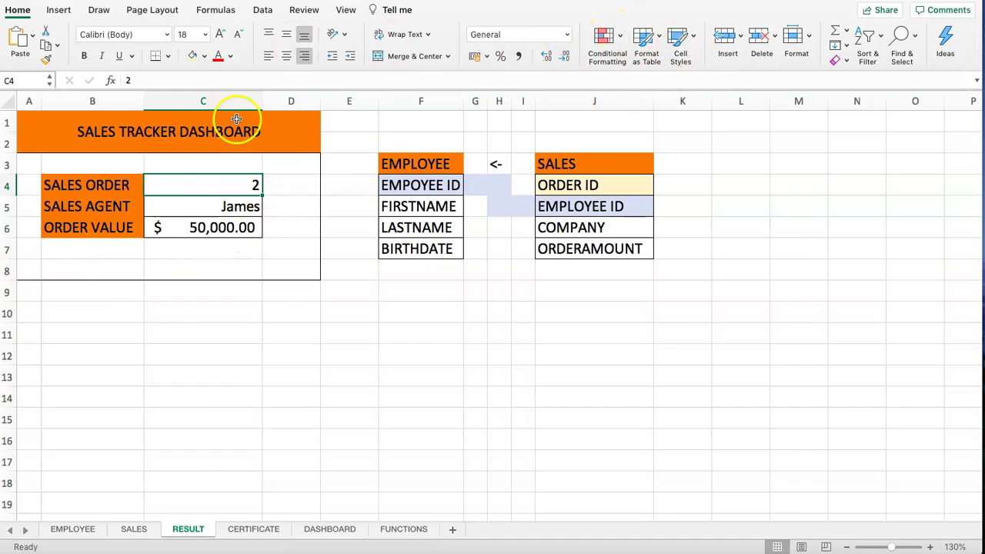
{"action": "key", "text": "Delete"}
{"action": "left_click_drag", "start_coordinate": [205, 209], "coordinate": [207, 225]}
{"action": "left_click", "coordinate": [205, 183]}
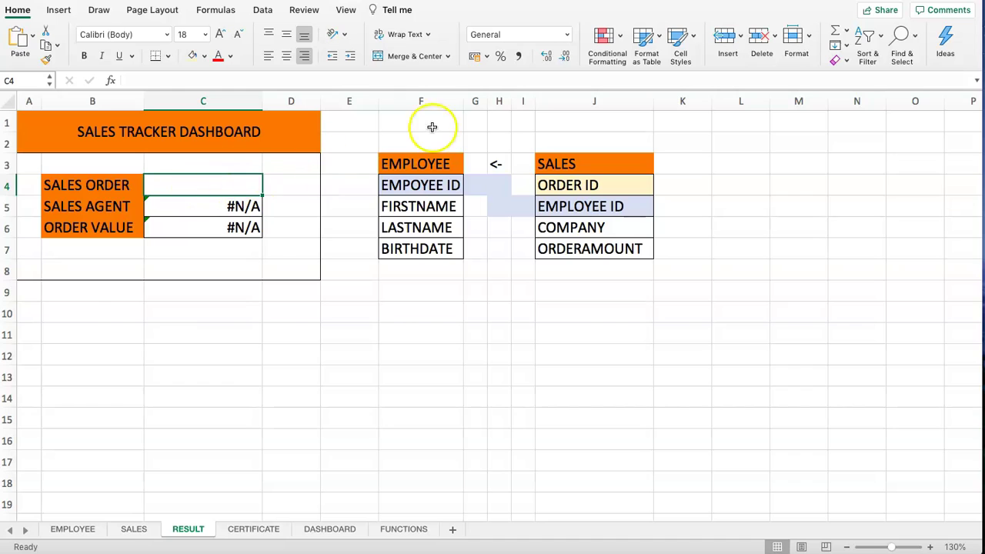
- Give C4 a List data validation with source =SALES!$A$2:$A$5
{"action": "left_click", "coordinate": [261, 11]}
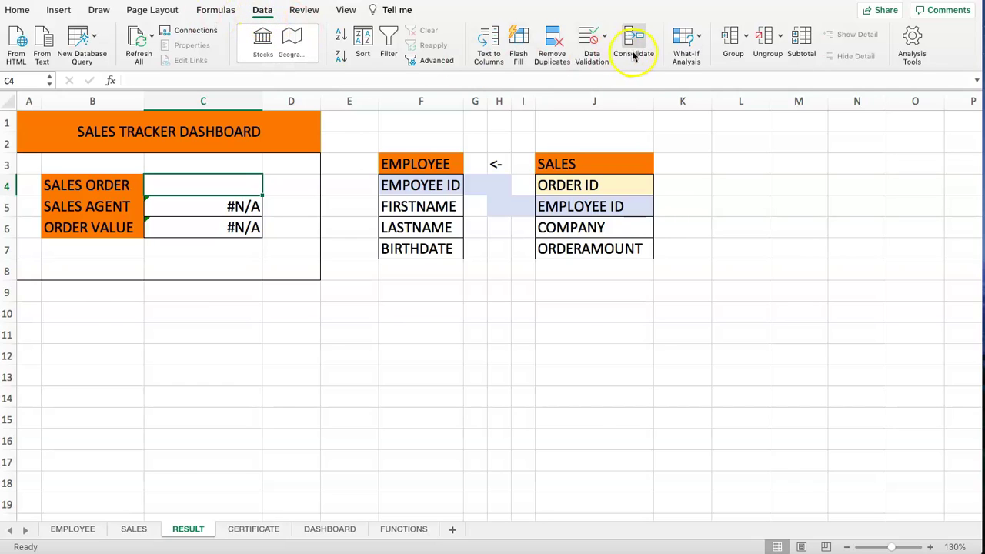
{"action": "left_click", "coordinate": [590, 50]}
{"action": "left_click", "coordinate": [455, 127]}
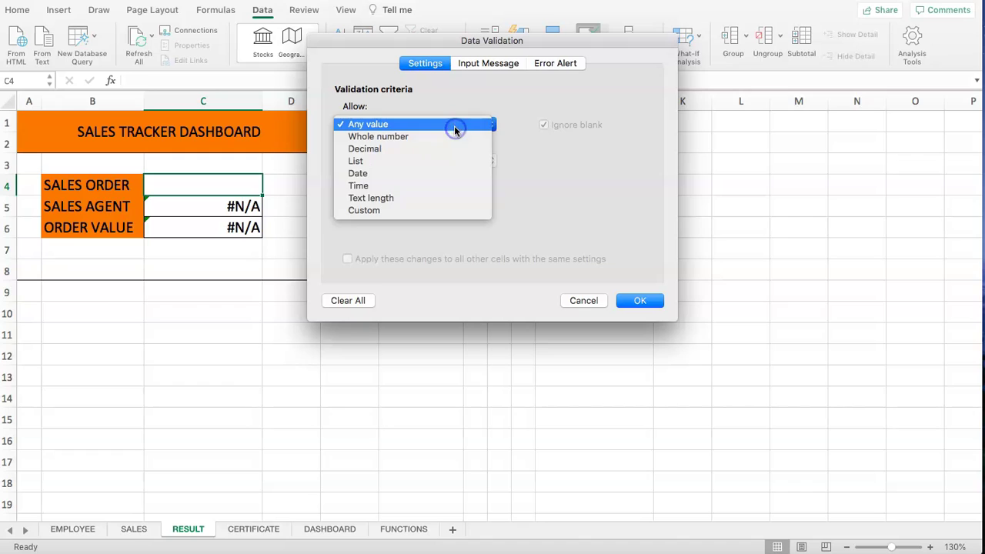
{"action": "left_click", "coordinate": [389, 161]}
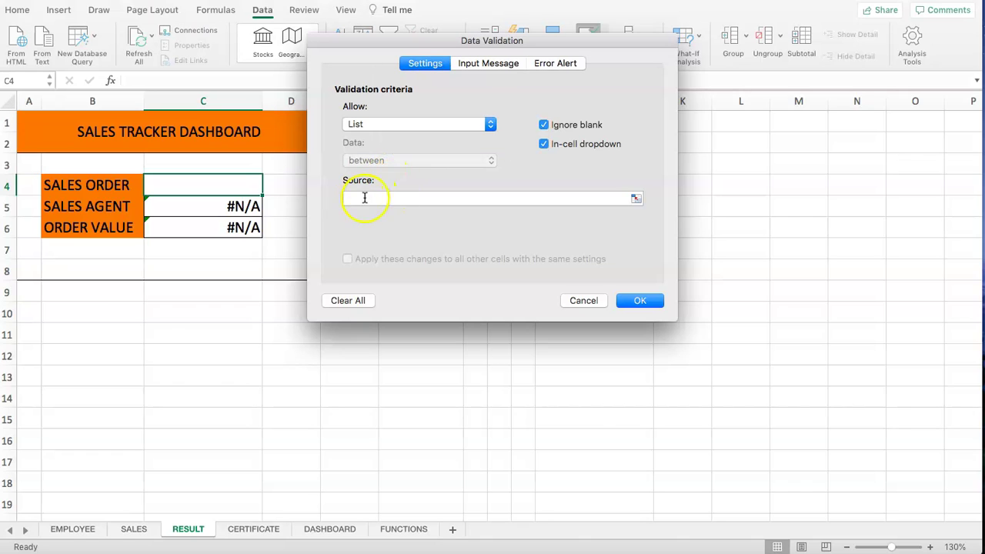
{"action": "left_click", "coordinate": [387, 198]}
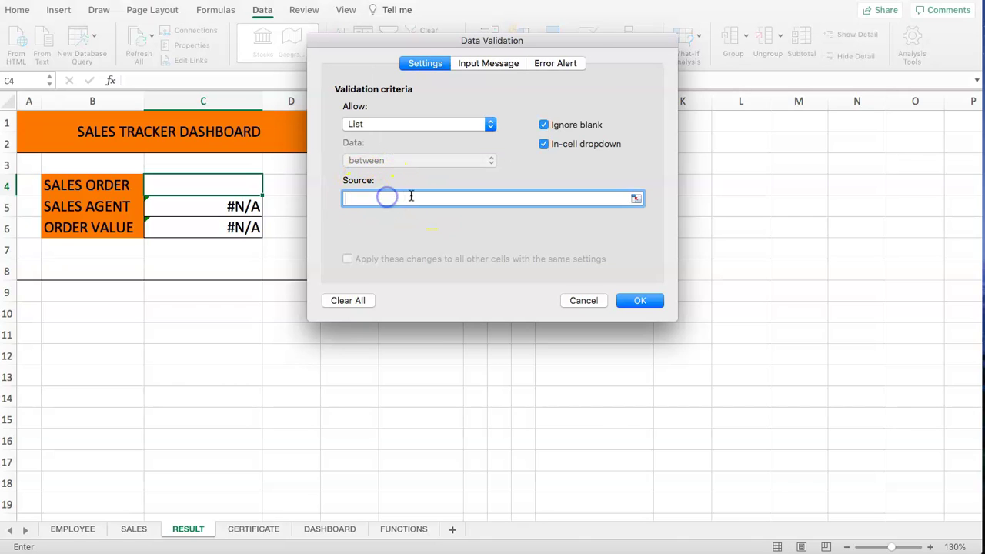
{"action": "left_click", "coordinate": [636, 202]}
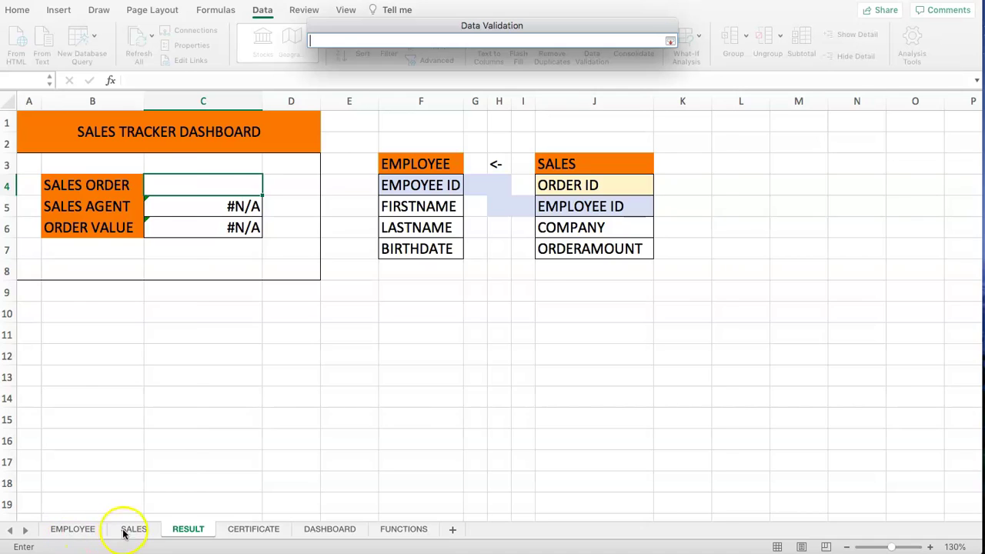
{"action": "left_click", "coordinate": [133, 529]}
{"action": "left_click_drag", "start_coordinate": [54, 140], "coordinate": [60, 206]}
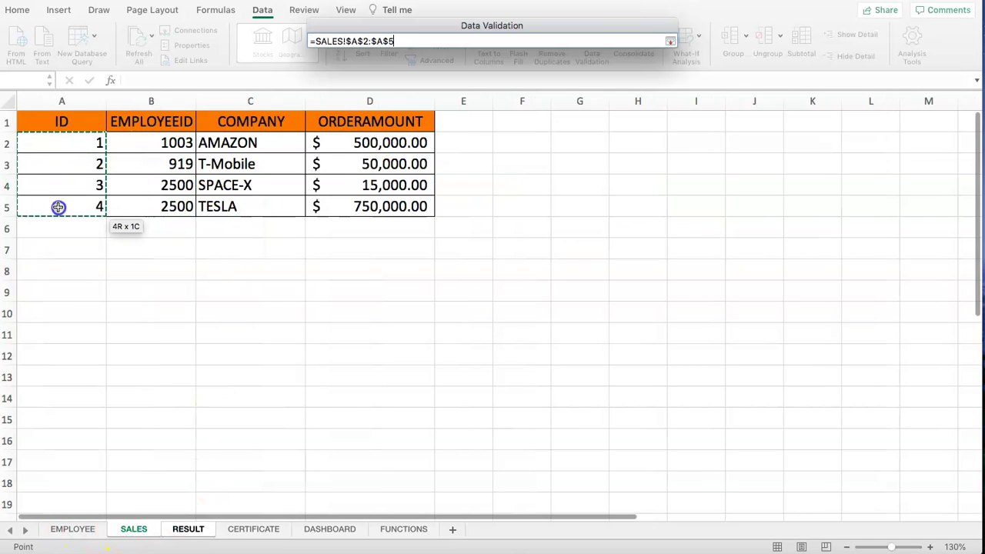
{"action": "key", "text": "Return"}
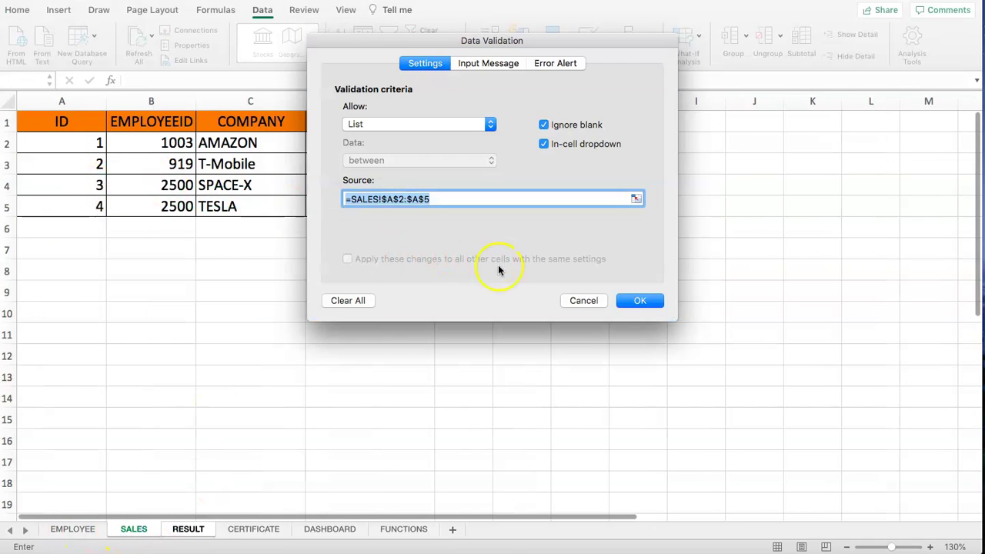
{"action": "left_click", "coordinate": [638, 302]}
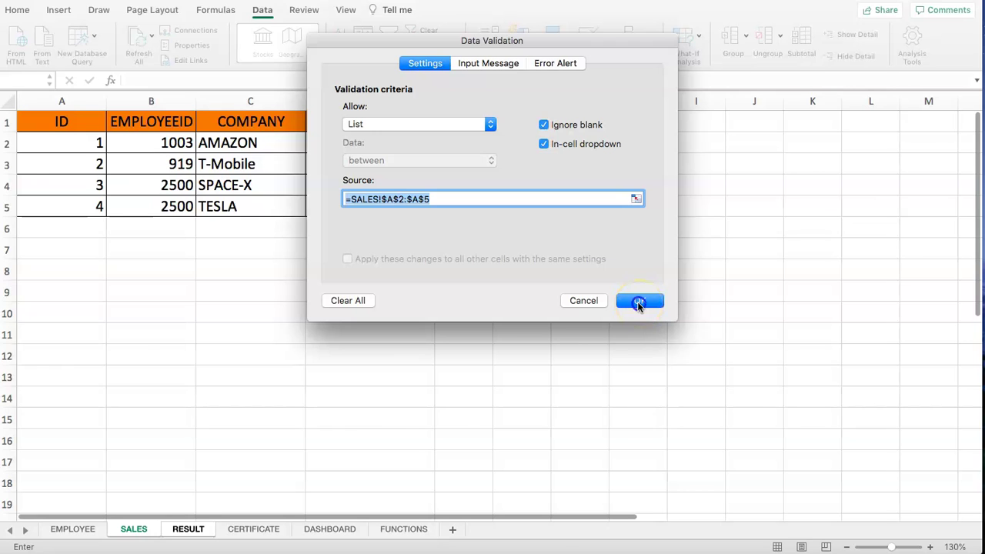
{"action": "left_click", "coordinate": [267, 190]}
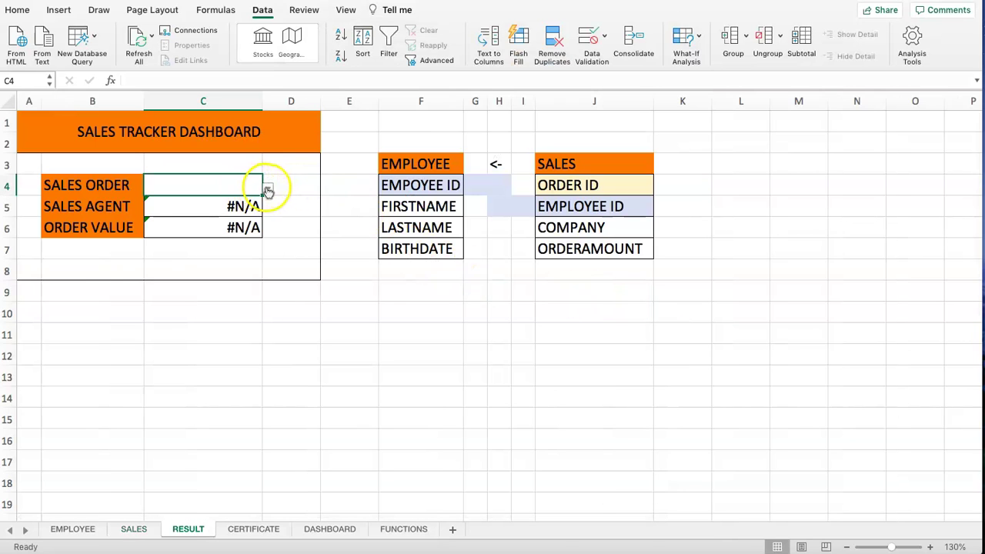
{"action": "left_click", "coordinate": [154, 199]}
{"action": "left_click", "coordinate": [268, 188]}
{"action": "left_click", "coordinate": [163, 224]}
{"action": "left_click", "coordinate": [267, 189]}
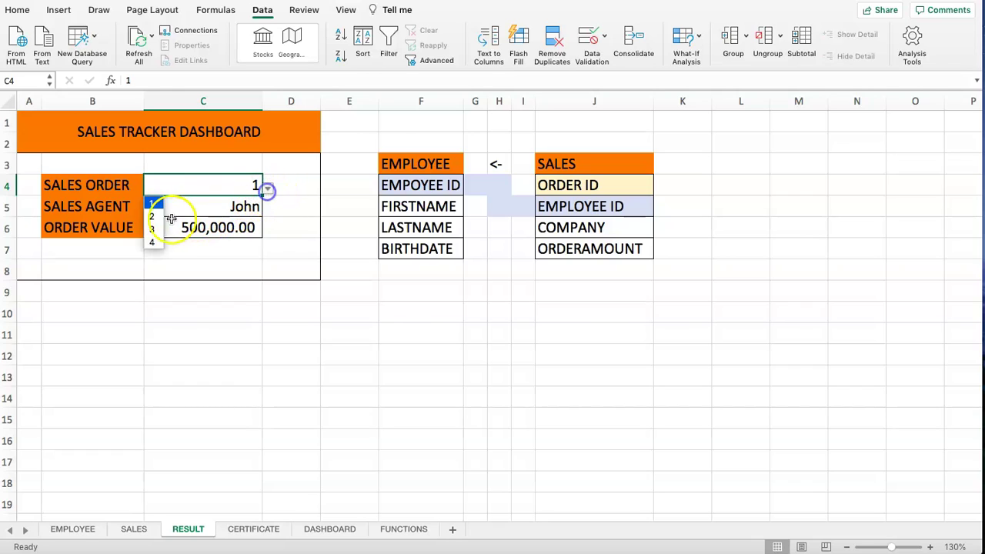
{"action": "left_click", "coordinate": [154, 219]}
{"action": "left_click", "coordinate": [268, 190]}
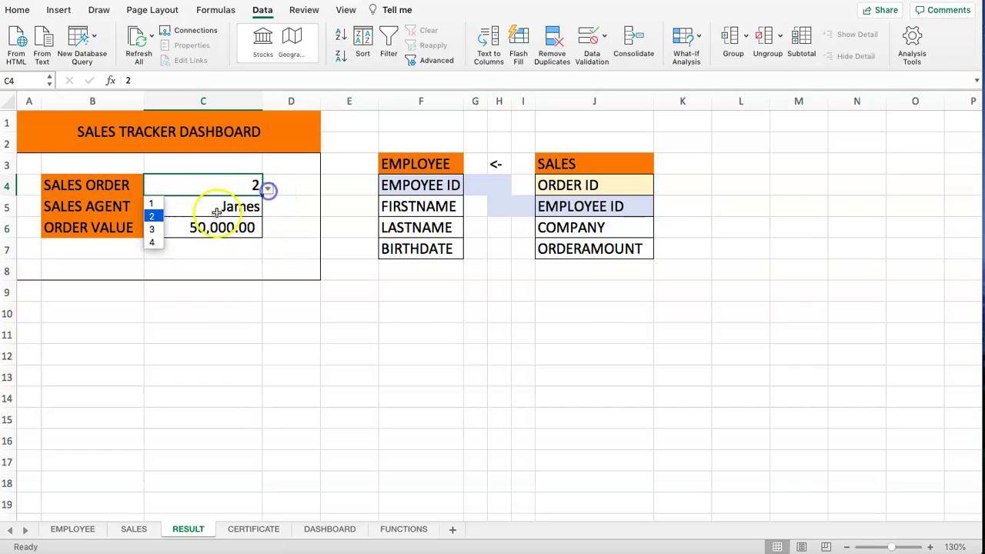
{"action": "left_click", "coordinate": [154, 229]}
{"action": "left_click", "coordinate": [269, 192]}
{"action": "left_click", "coordinate": [152, 241]}
{"action": "left_click_drag", "start_coordinate": [217, 243], "coordinate": [218, 255]}
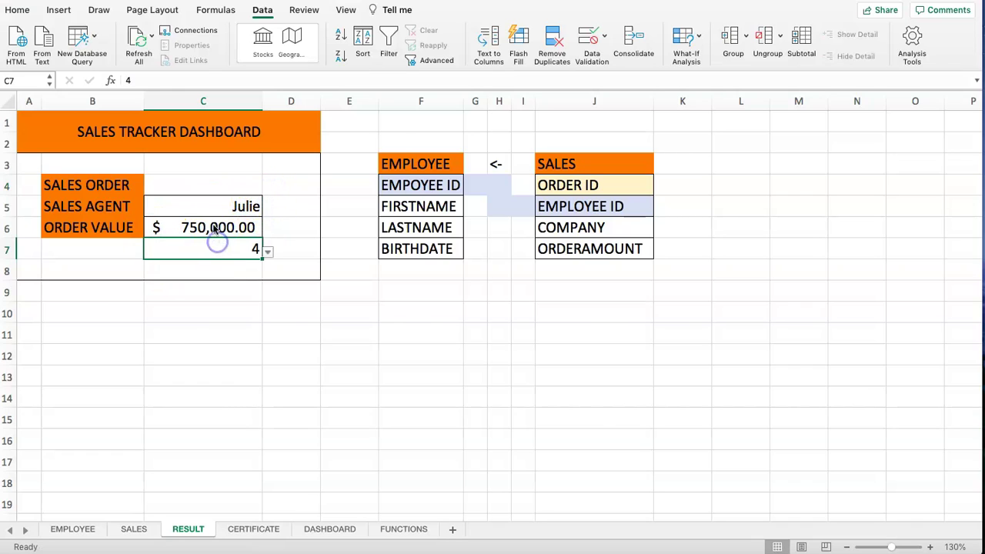
{"action": "key", "text": "super+z"}
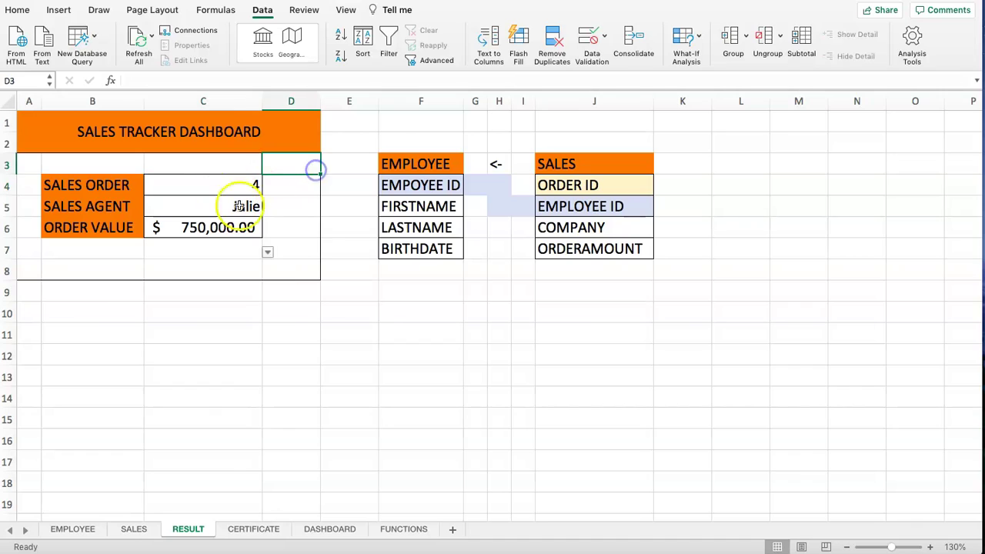
{"action": "left_click", "coordinate": [266, 248]}
{"action": "left_click", "coordinate": [233, 255]}
{"action": "key", "text": "super+z"}
{"action": "left_click", "coordinate": [255, 180]}
{"action": "left_click", "coordinate": [228, 258]}
{"action": "left_click", "coordinate": [238, 185]}
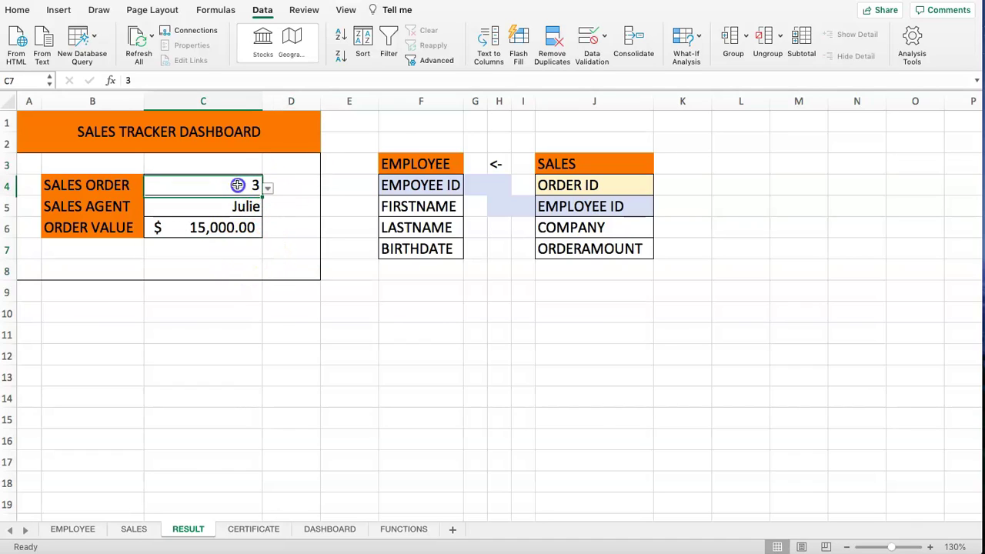
{"action": "left_click", "coordinate": [268, 188]}
{"action": "left_click", "coordinate": [157, 237]}
{"action": "left_click", "coordinate": [242, 228]}
{"action": "left_click", "coordinate": [238, 185]}
{"action": "left_click", "coordinate": [243, 231]}
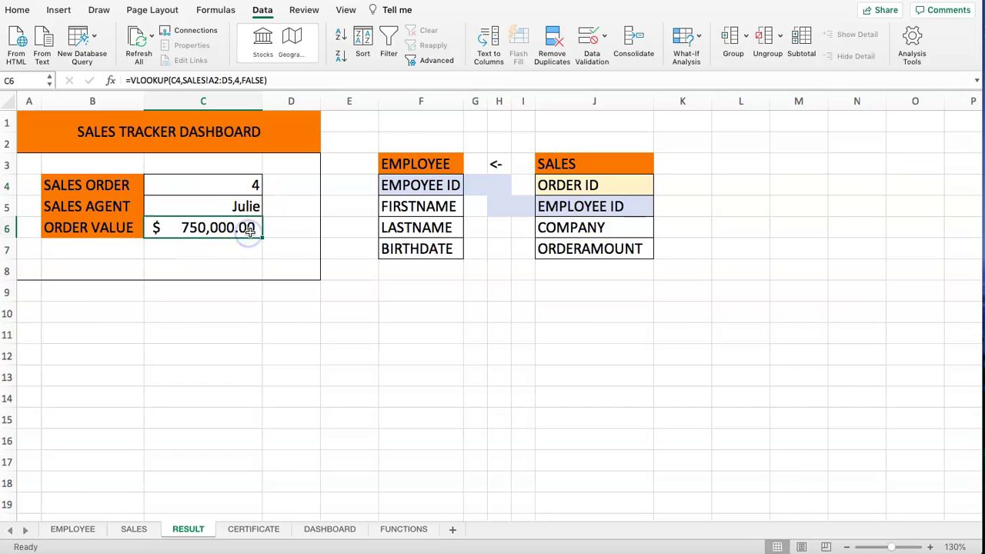
{"action": "left_click", "coordinate": [236, 187]}
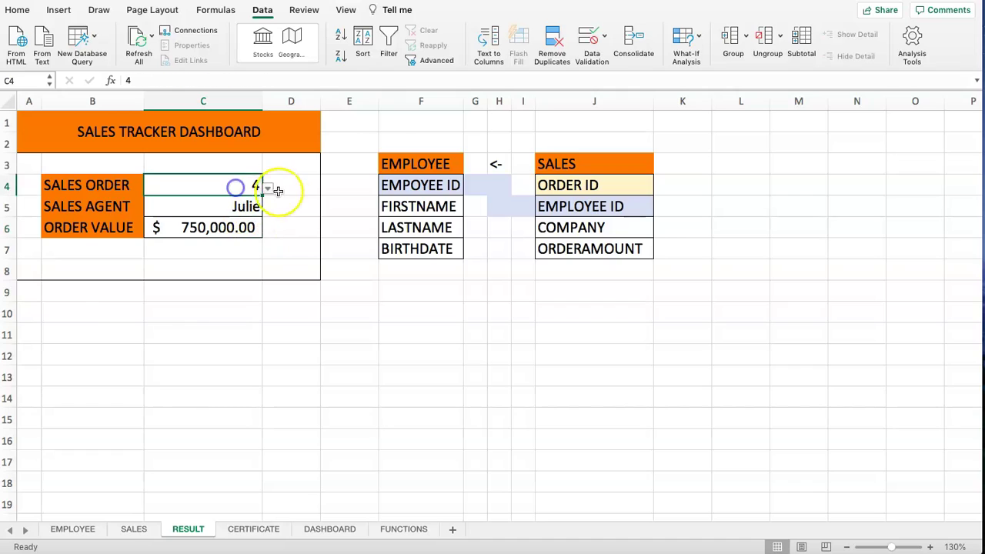
{"action": "left_click", "coordinate": [270, 192]}
{"action": "left_click", "coordinate": [149, 226]}
{"action": "left_click", "coordinate": [421, 187]}
{"action": "left_click", "coordinate": [182, 204]}
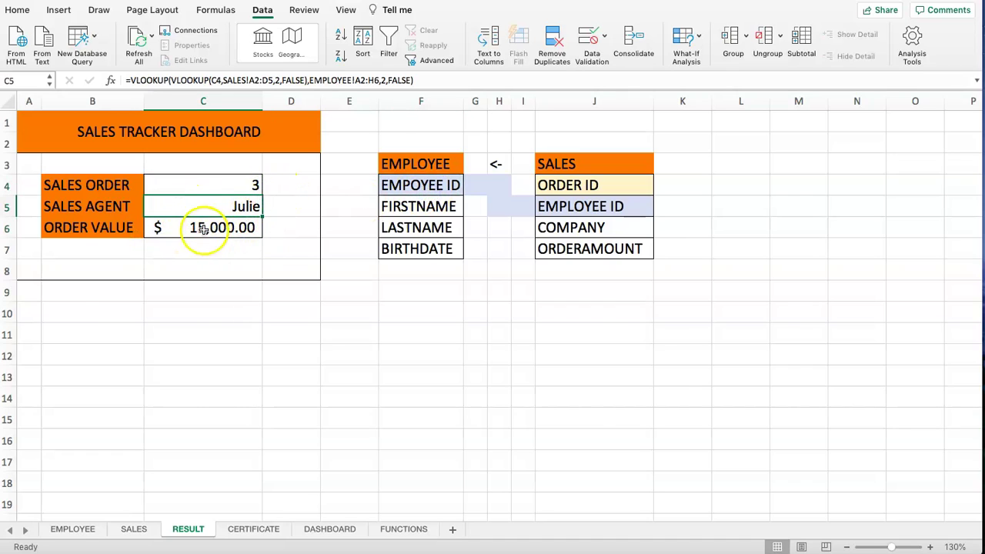
{"action": "left_click", "coordinate": [205, 231]}
{"action": "left_click", "coordinate": [209, 193]}
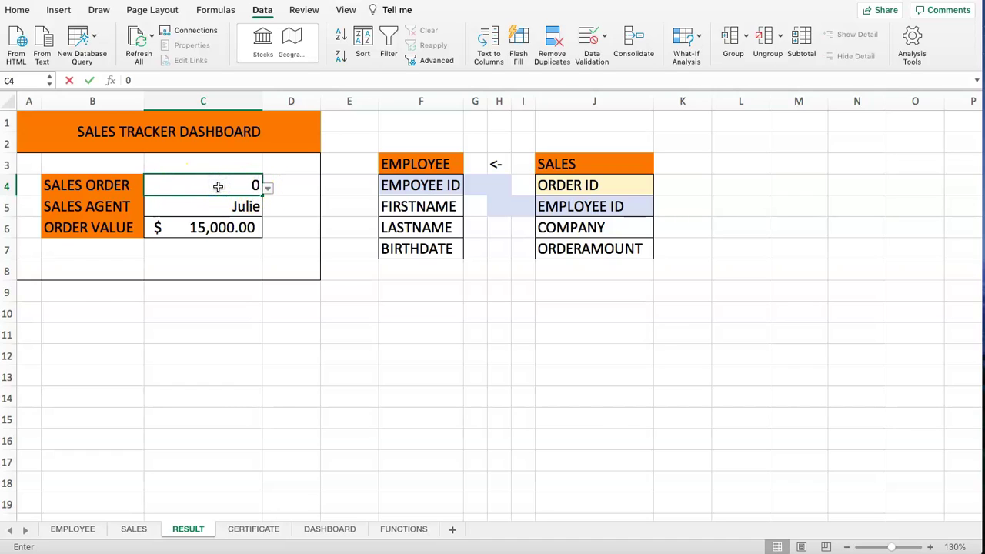
{"action": "key", "text": "Return"}
{"action": "left_click", "coordinate": [593, 161]}
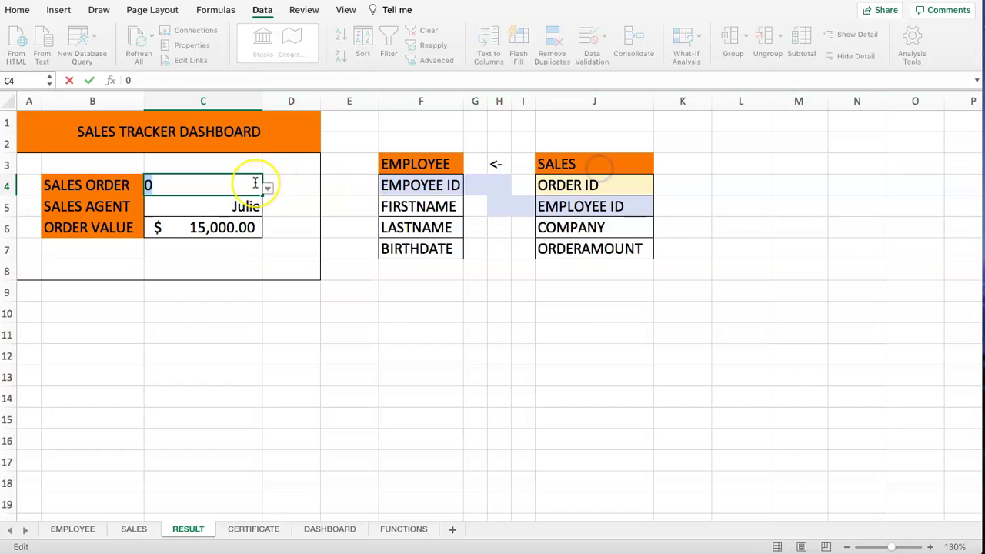
{"action": "left_click", "coordinate": [301, 247]}
{"action": "left_click", "coordinate": [194, 205]}
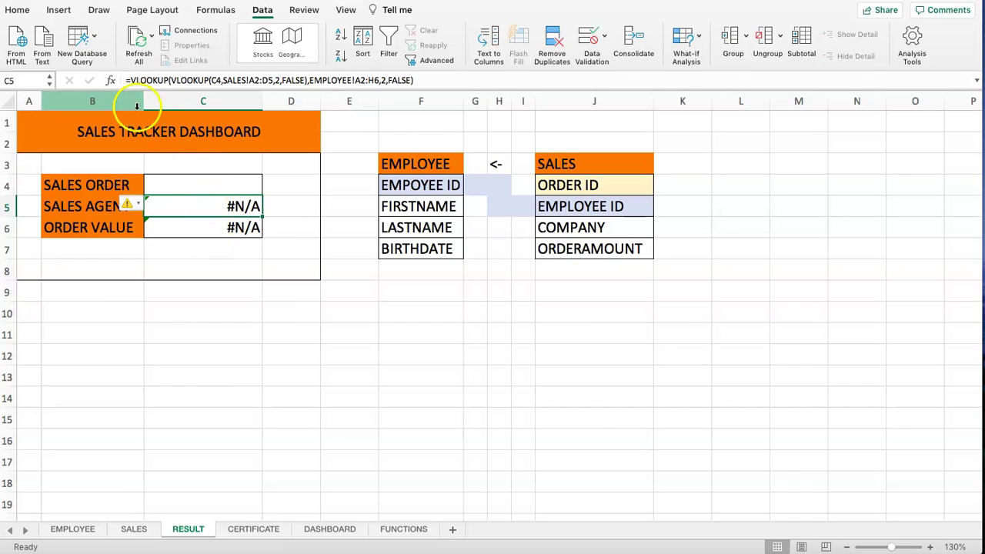
- Wrap the C5 sales agent formula as =IFERROR(VLOOKUP(VLOOKUP(...),EMPLOYEE!A2:H6,2,FALSE),"")
{"action": "left_click", "coordinate": [131, 80]}
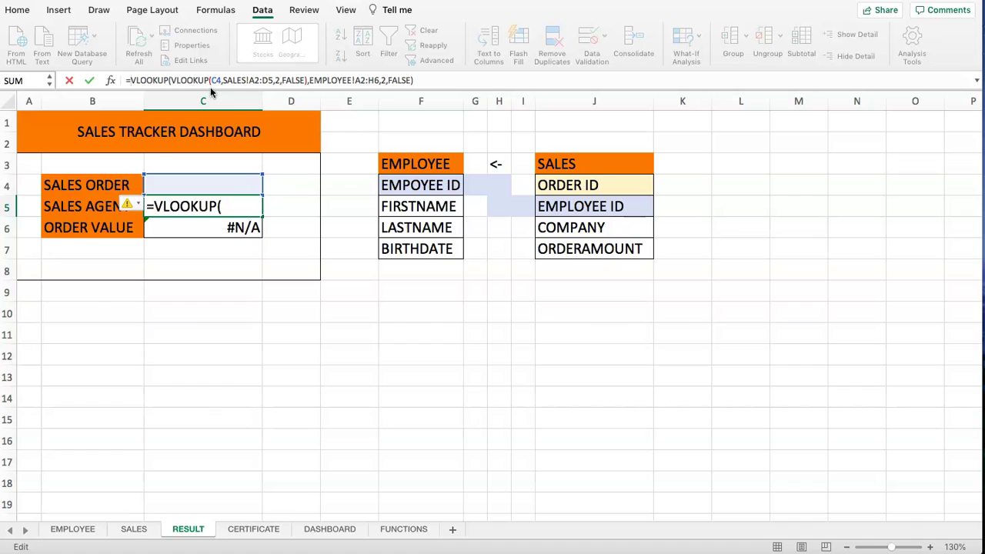
{"action": "type", "text": "IFERROR"}
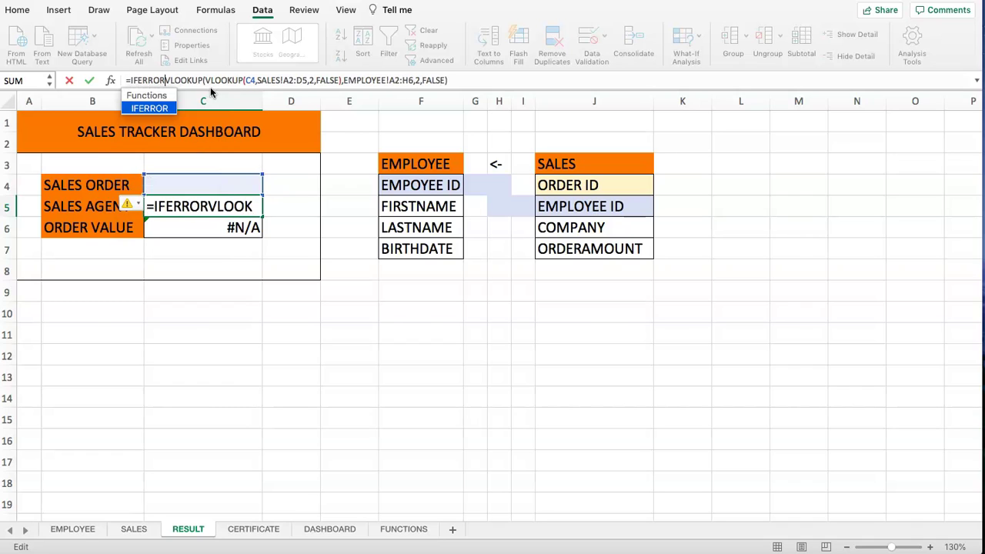
{"action": "type", "text": "("}
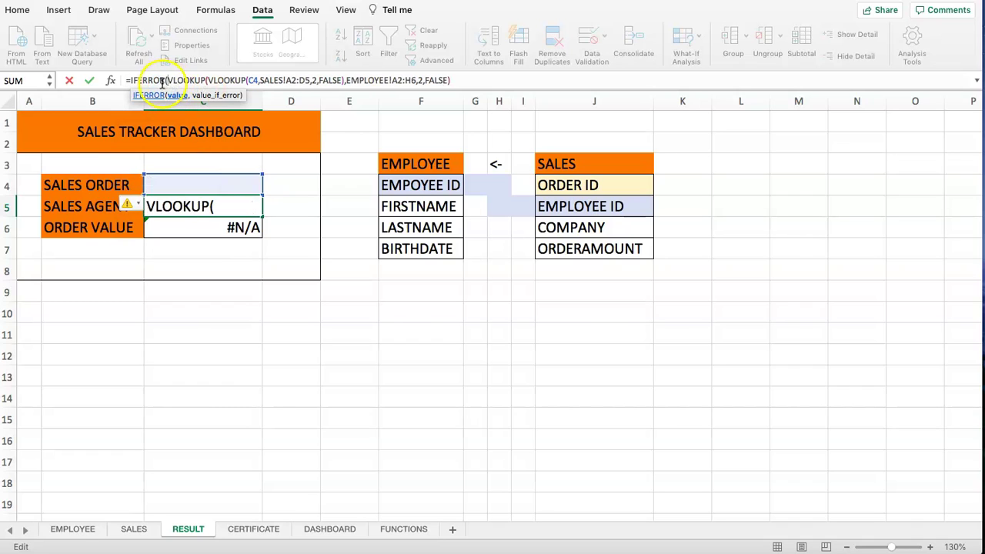
{"action": "left_click", "coordinate": [468, 80]}
{"action": "left_click", "coordinate": [178, 96]}
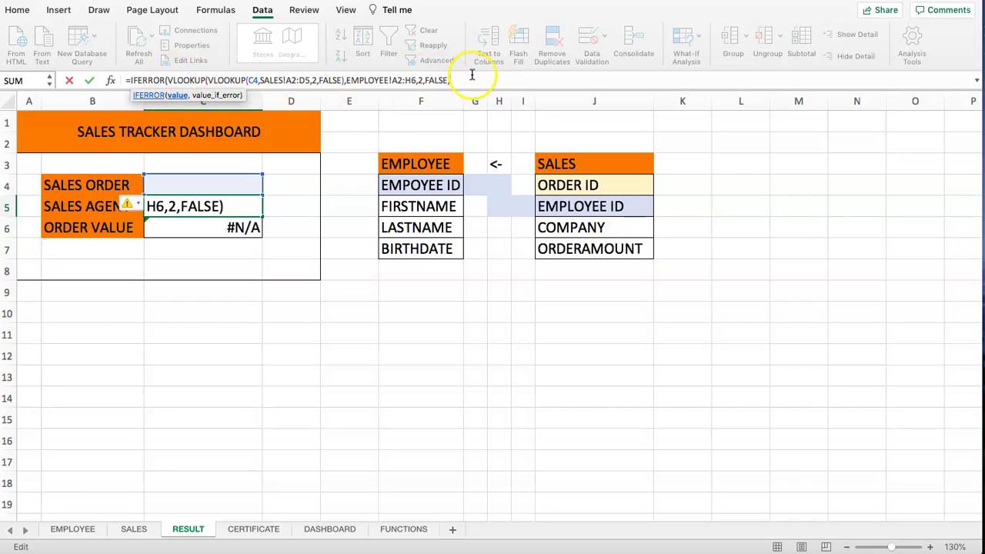
{"action": "left_click", "coordinate": [208, 97]}
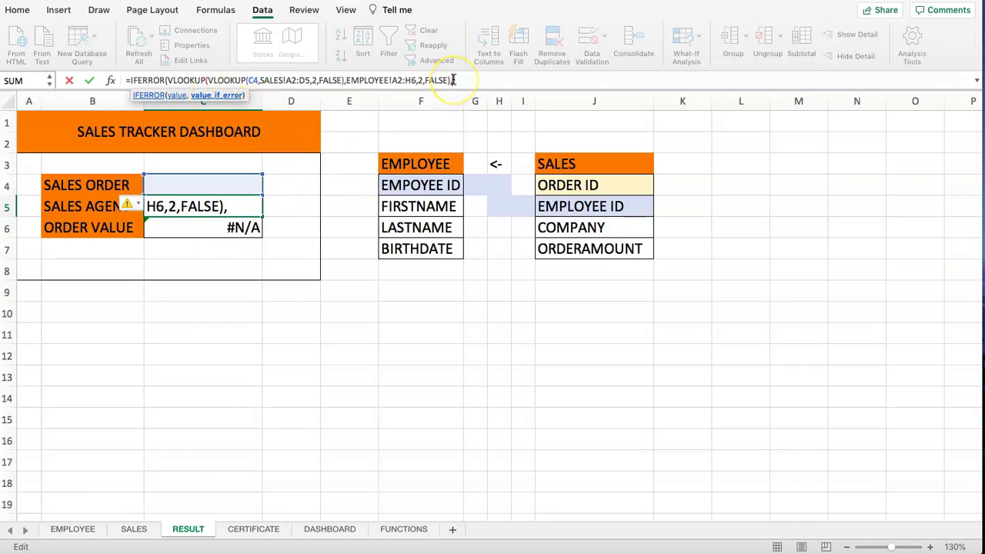
{"action": "type", "text": "\"\")"}
{"action": "key", "text": "Return"}
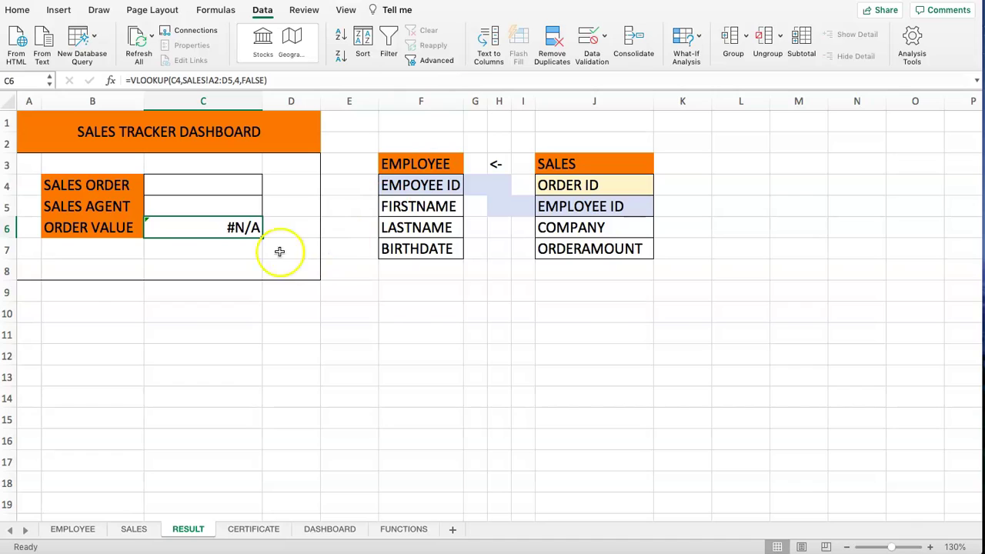
{"action": "left_click", "coordinate": [204, 211]}
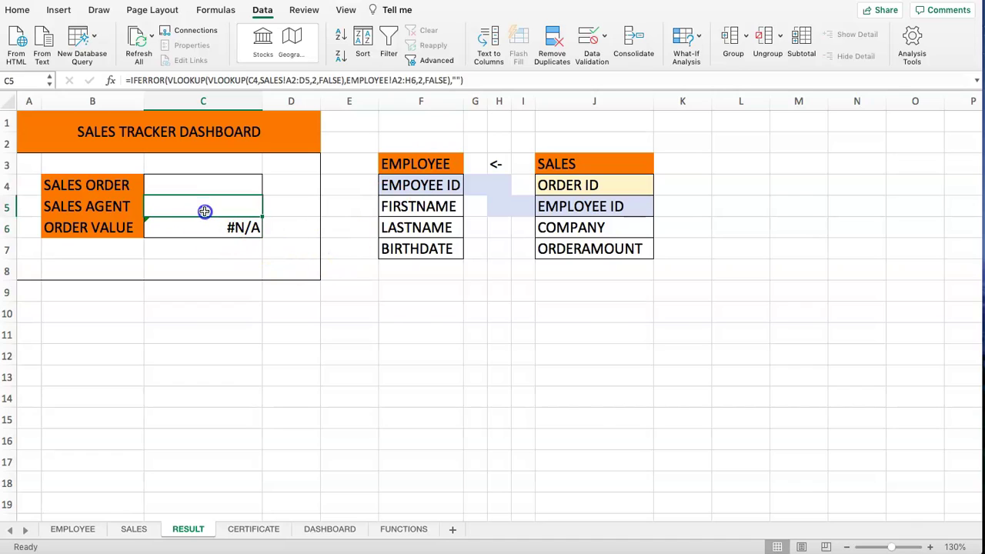
{"action": "left_click", "coordinate": [455, 79]}
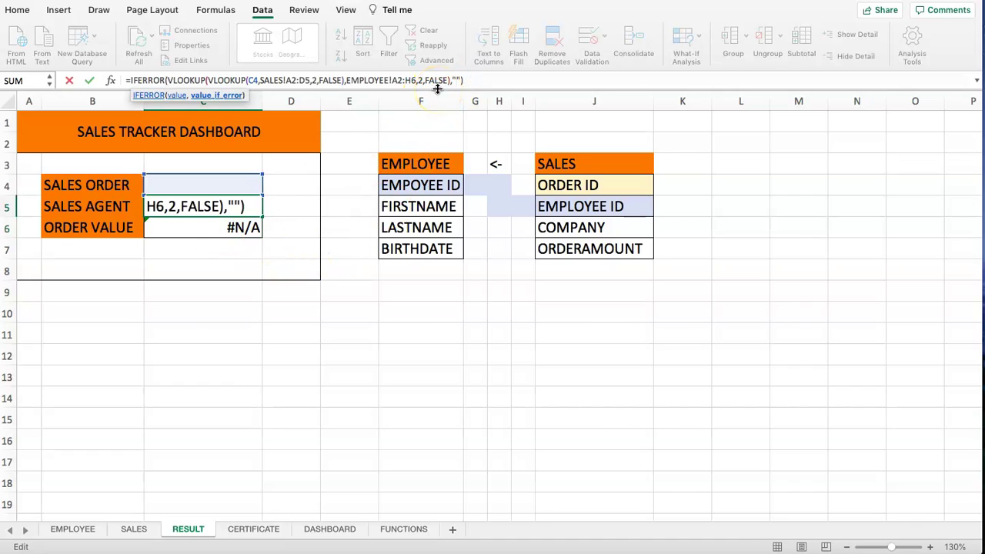
{"action": "left_click", "coordinate": [452, 79]}
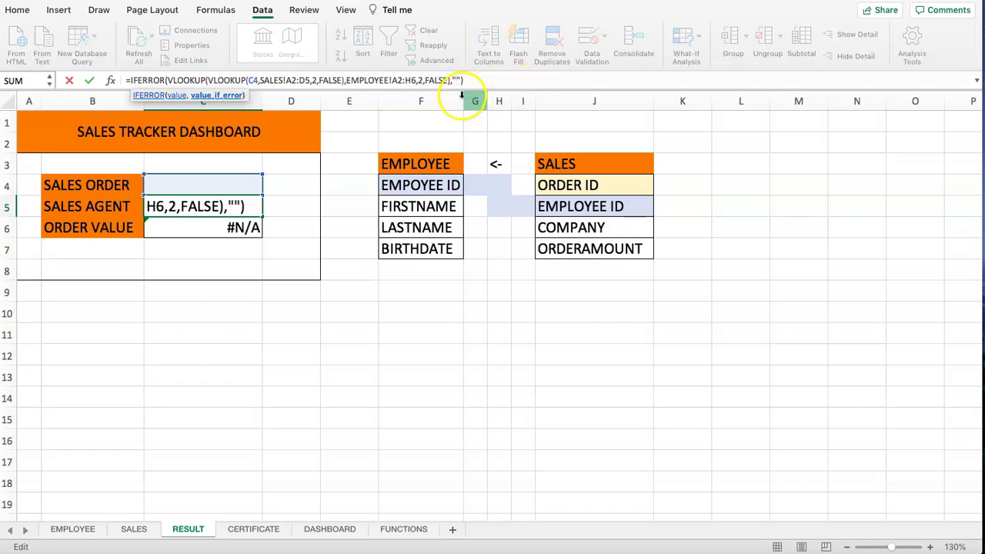
{"action": "key", "text": "Return"}
{"action": "left_click", "coordinate": [205, 224]}
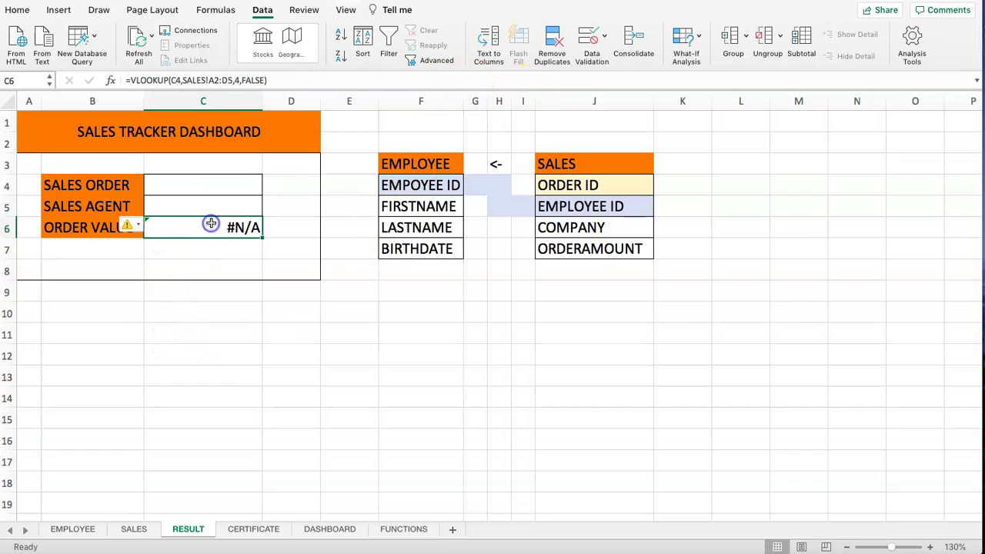
- Rewrite C6 as =IFERROR(VLOOKUP(C4,SALES!A2:D5,4,FALSE),"")
{"action": "left_click", "coordinate": [129, 79]}
{"action": "type", "text": "IFER"}
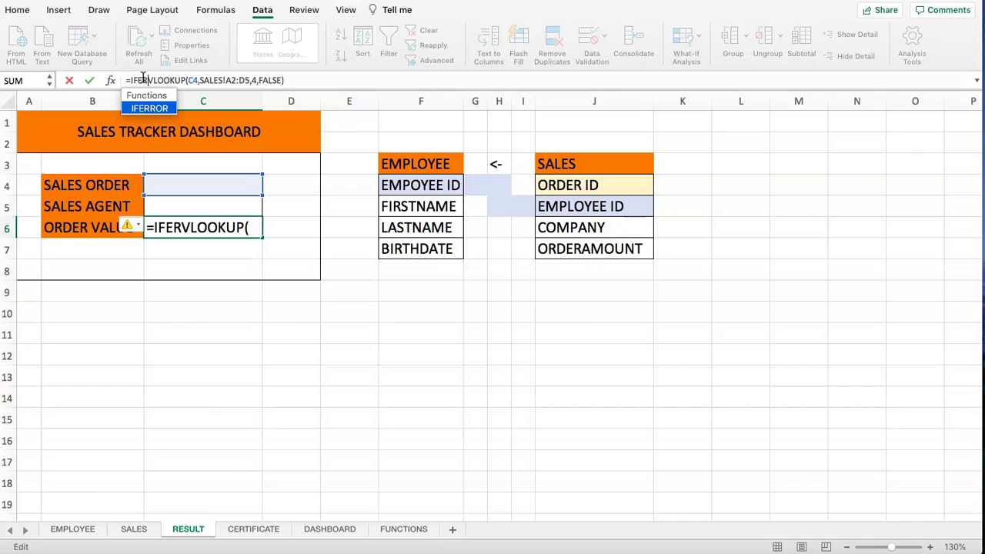
{"action": "type", "text": "OR"}
{"action": "key", "text": "BackSpace"}
{"action": "key", "text": "BackSpace"}
{"action": "type", "text": "ROR"}
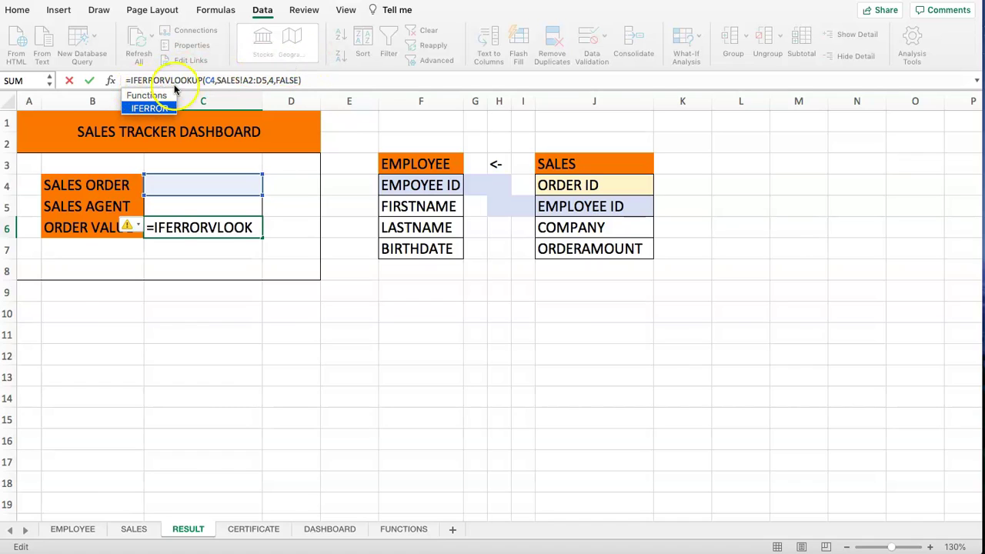
{"action": "type", "text": "("}
{"action": "left_click", "coordinate": [316, 80]}
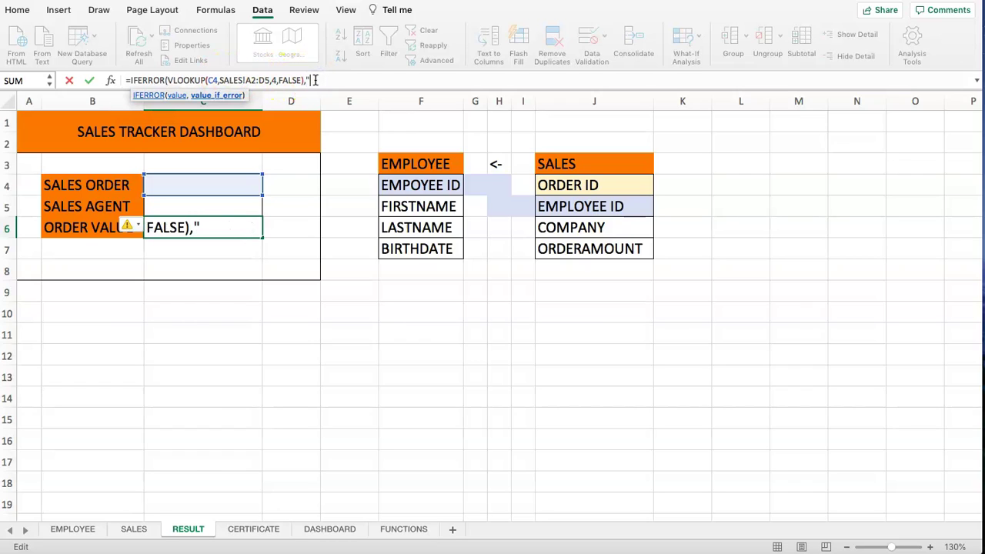
{"action": "type", "text": ",\"\")"}
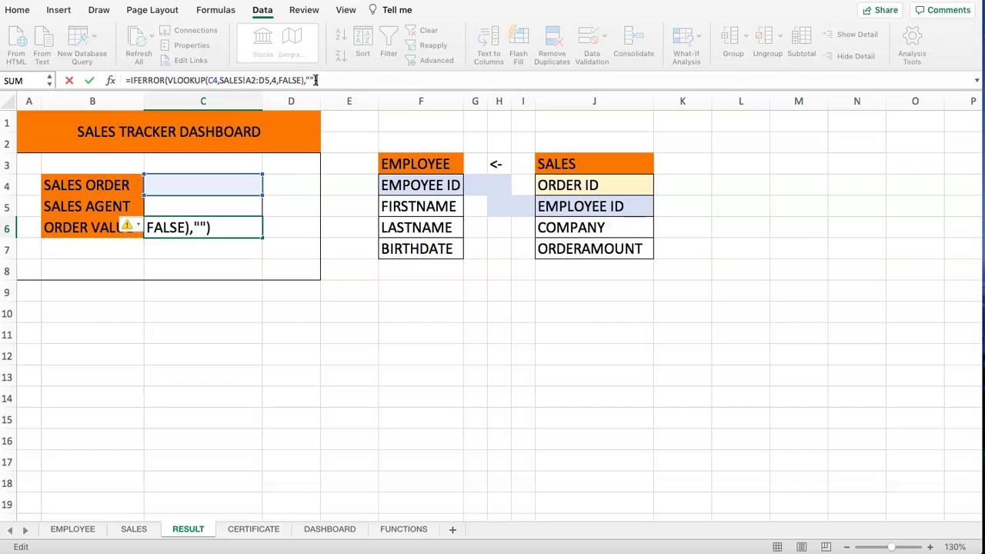
{"action": "key", "text": "Return"}
{"action": "left_click_drag", "start_coordinate": [216, 207], "coordinate": [216, 228]}
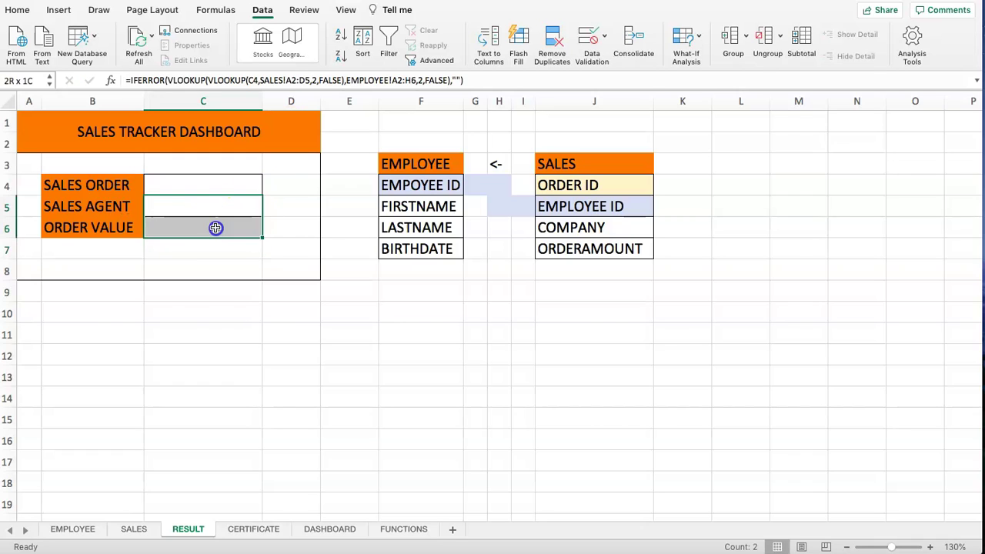
- Choose order 3 from the C4 dropdown, showing Julie and $15,000.00, then select C5:C6
{"action": "left_click", "coordinate": [215, 292]}
{"action": "left_click", "coordinate": [195, 209]}
{"action": "left_click", "coordinate": [193, 182]}
{"action": "left_click", "coordinate": [268, 190]}
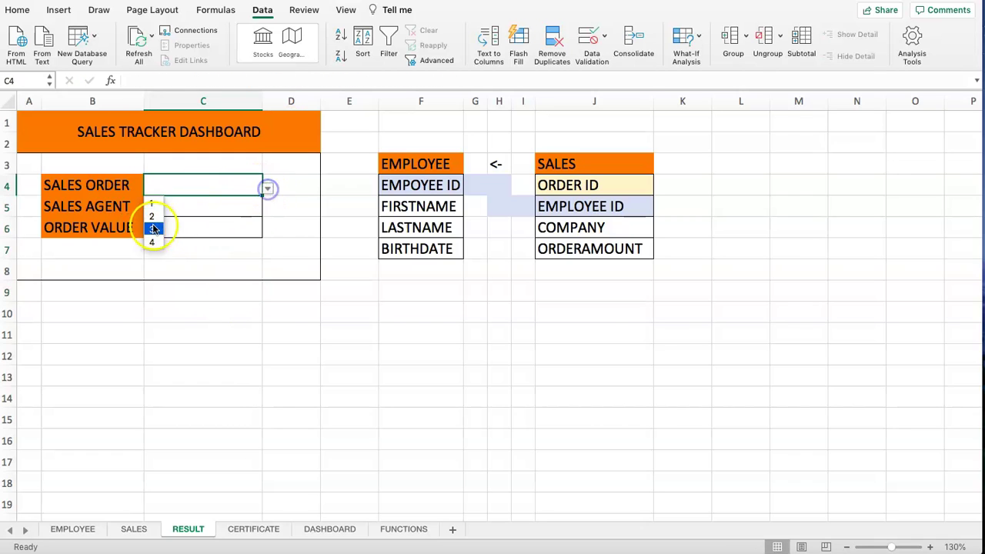
{"action": "left_click", "coordinate": [154, 224]}
{"action": "left_click_drag", "start_coordinate": [176, 201], "coordinate": [194, 226]}
{"action": "left_click", "coordinate": [268, 200]}
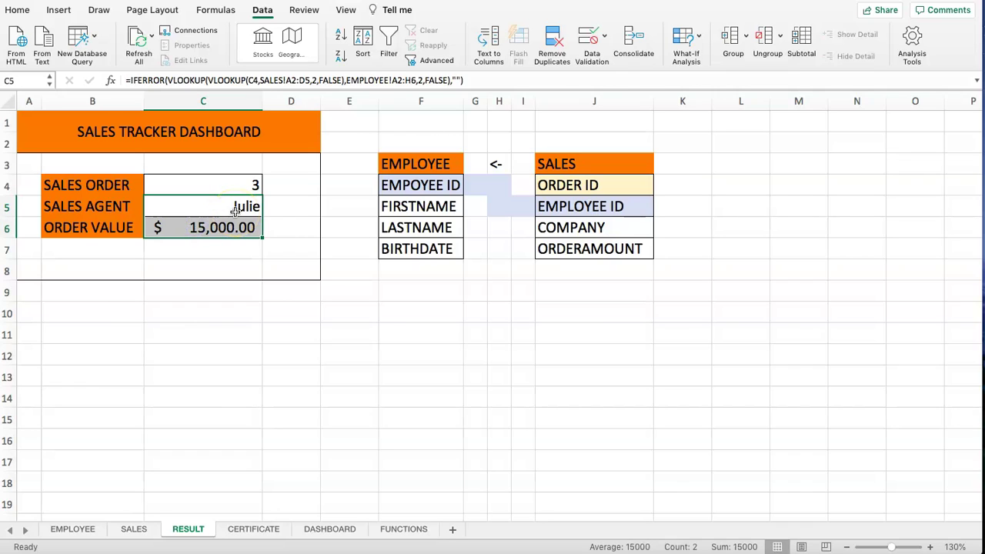
{"action": "left_click", "coordinate": [273, 225]}
{"action": "left_click_drag", "start_coordinate": [220, 202], "coordinate": [220, 222]}
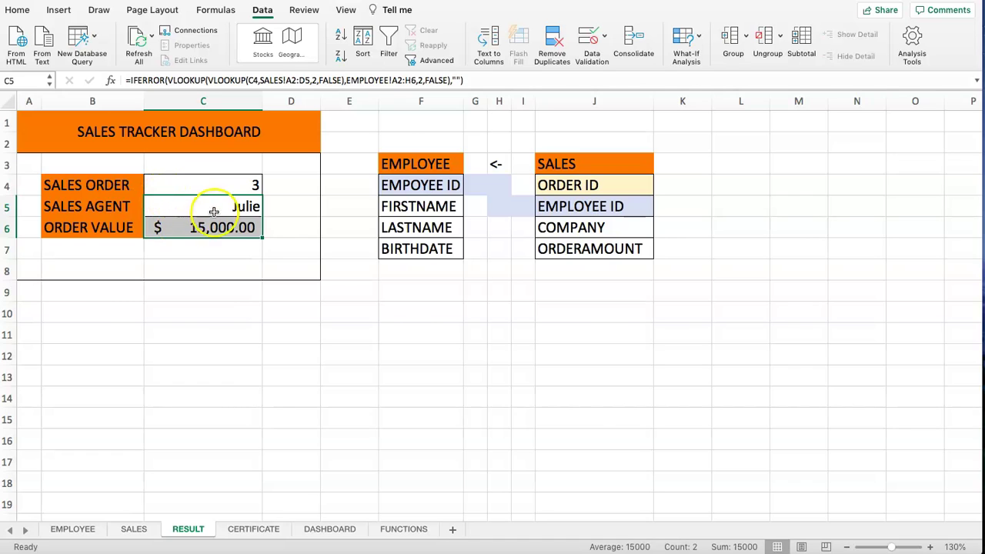
{"action": "left_click", "coordinate": [18, 9]}
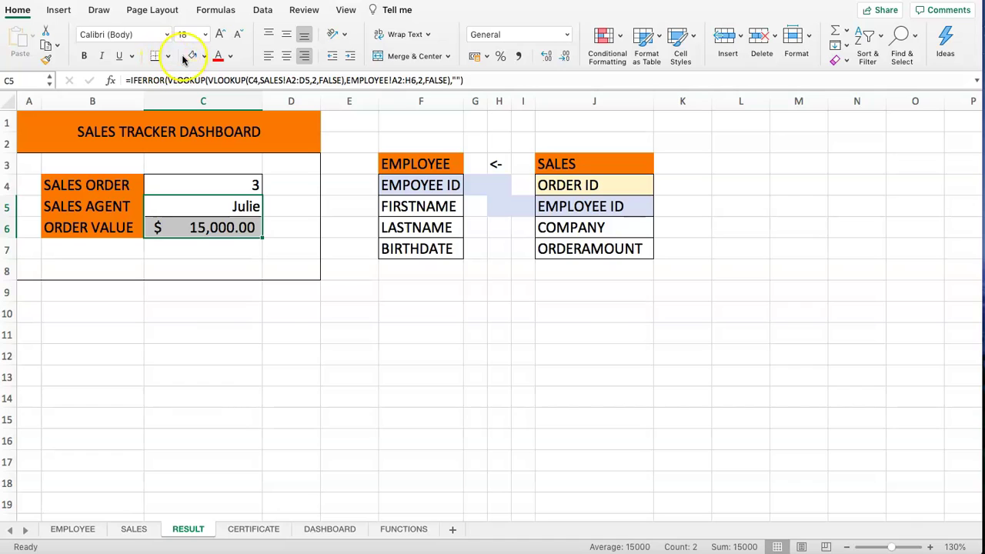
- Apply a light grey fill to the result cells C5:C6
{"action": "left_click", "coordinate": [204, 56]}
{"action": "left_click", "coordinate": [217, 131]}
{"action": "left_click_drag", "start_coordinate": [216, 132], "coordinate": [213, 228]}
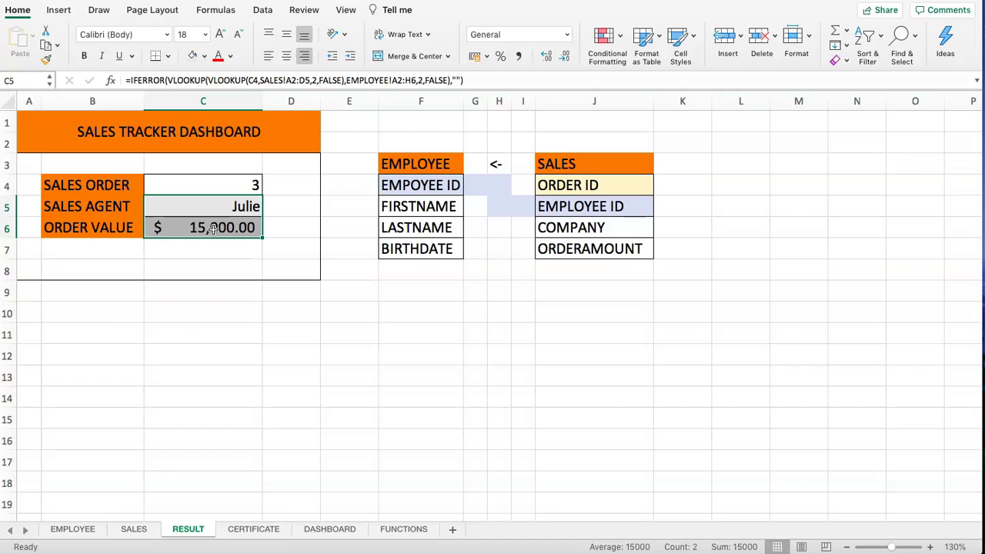
{"action": "left_click", "coordinate": [220, 185]}
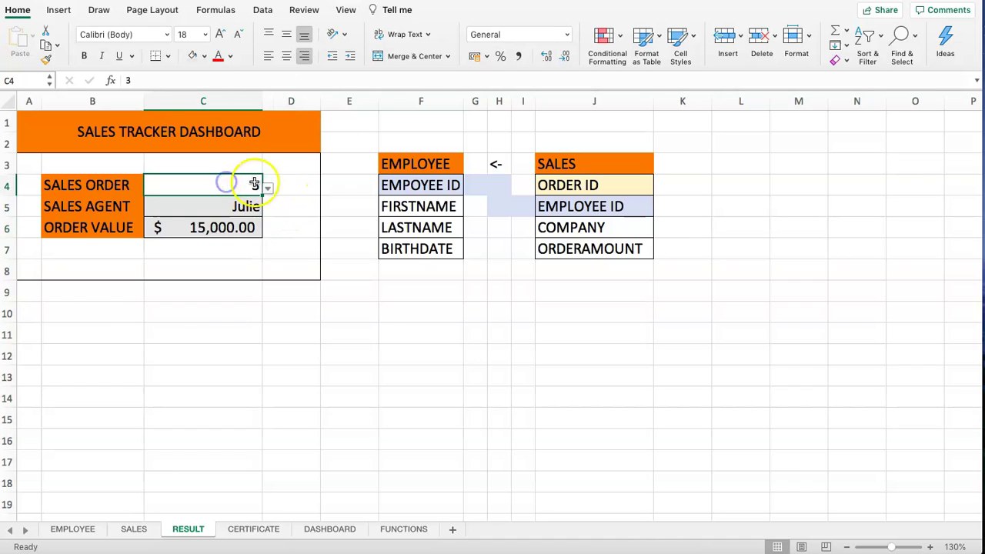
{"action": "left_click", "coordinate": [267, 188]}
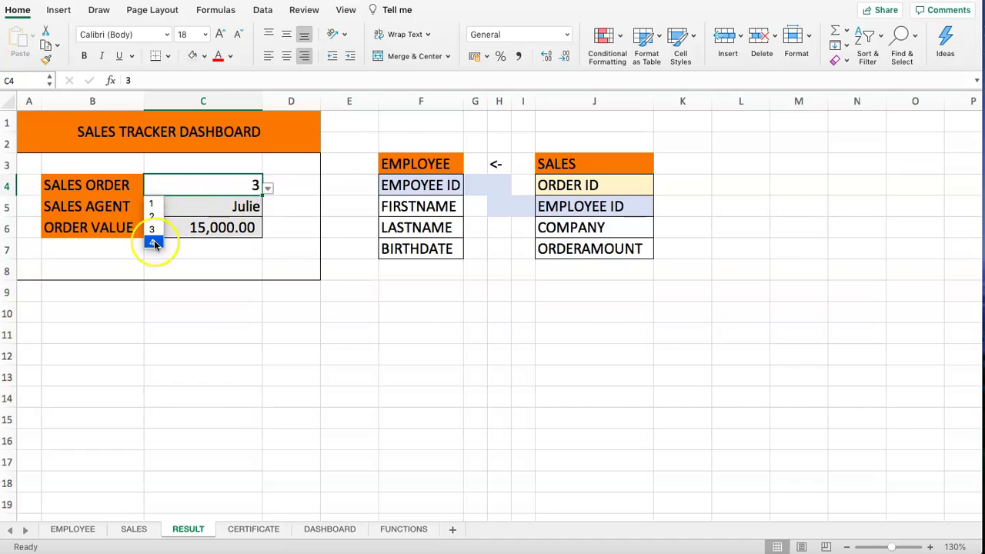
{"action": "left_click", "coordinate": [268, 184]}
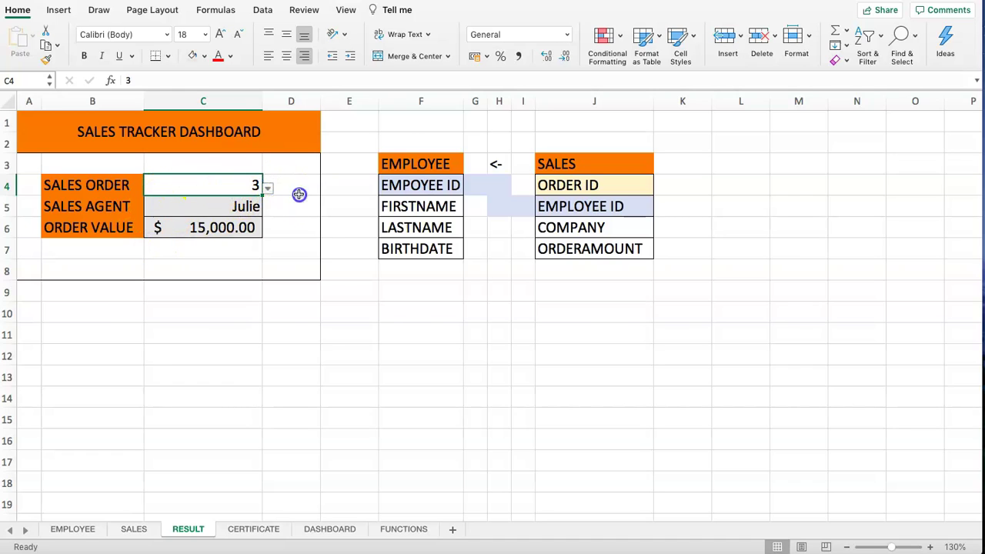
{"action": "left_click", "coordinate": [224, 209]}
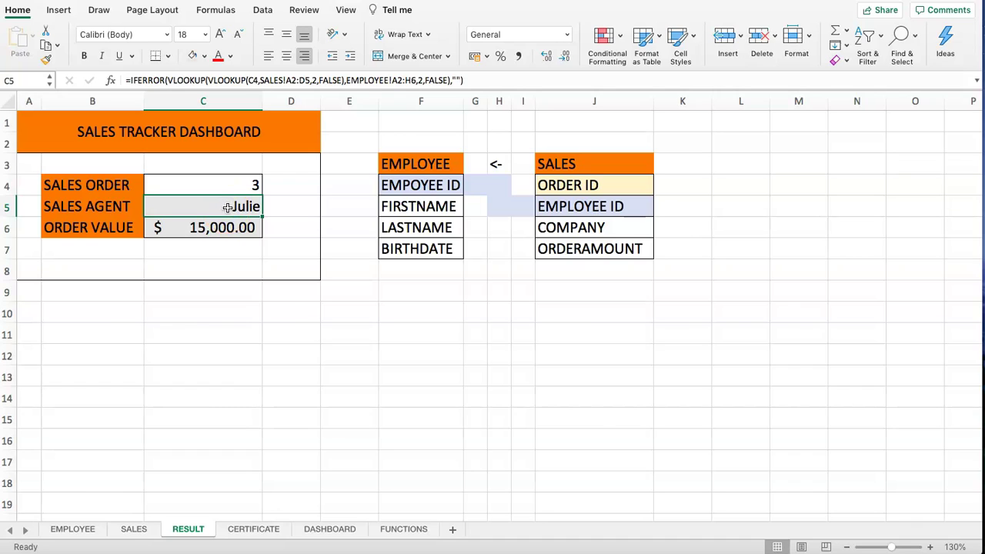
{"action": "type", "text": "fgdfg"}
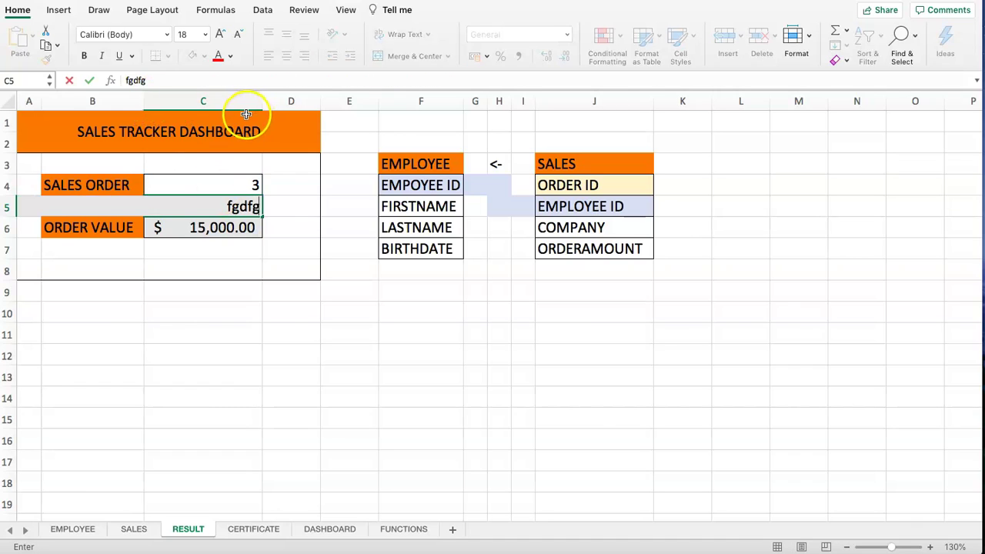
{"action": "key", "text": "Escape"}
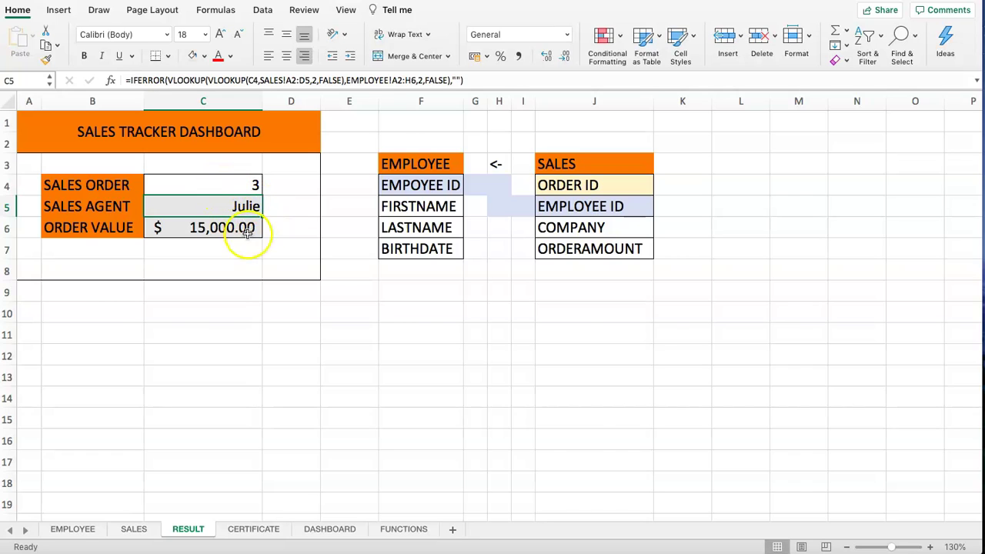
{"action": "left_click_drag", "start_coordinate": [220, 182], "coordinate": [209, 230]}
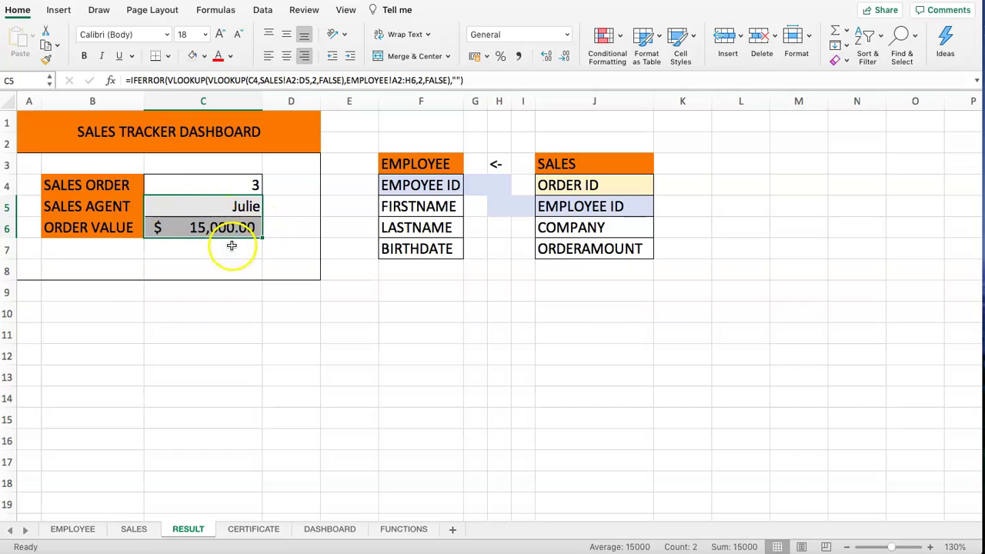
{"action": "left_click", "coordinate": [279, 194]}
{"action": "left_click", "coordinate": [209, 206]}
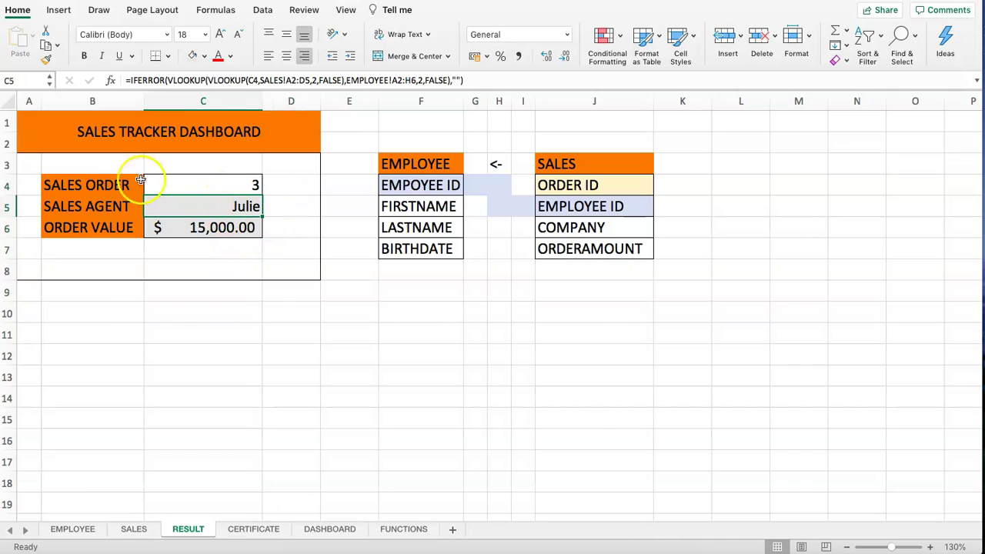
{"action": "left_click", "coordinate": [187, 183]}
- Turn off Lock Cell for the Sales Order cell C4
{"action": "left_click", "coordinate": [208, 161]}
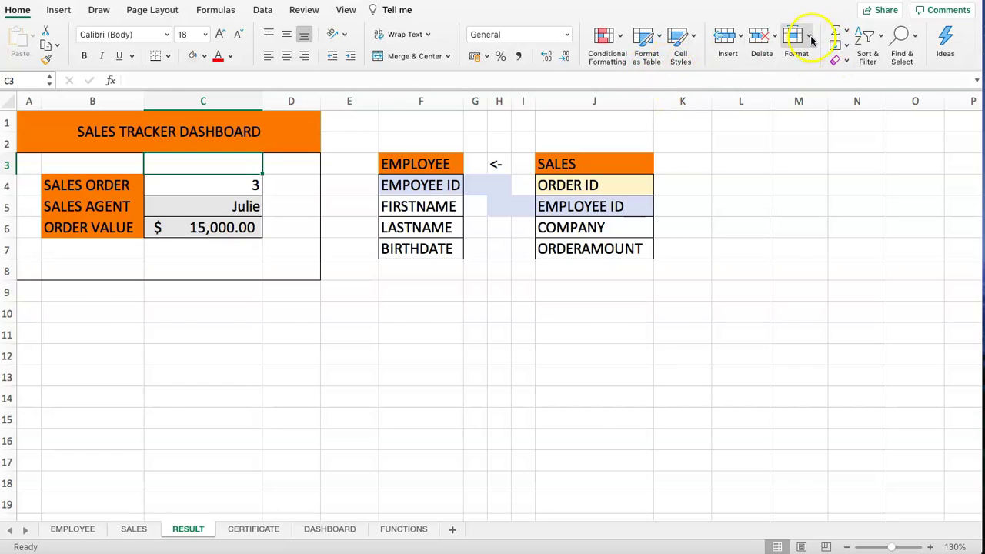
{"action": "left_click", "coordinate": [204, 187]}
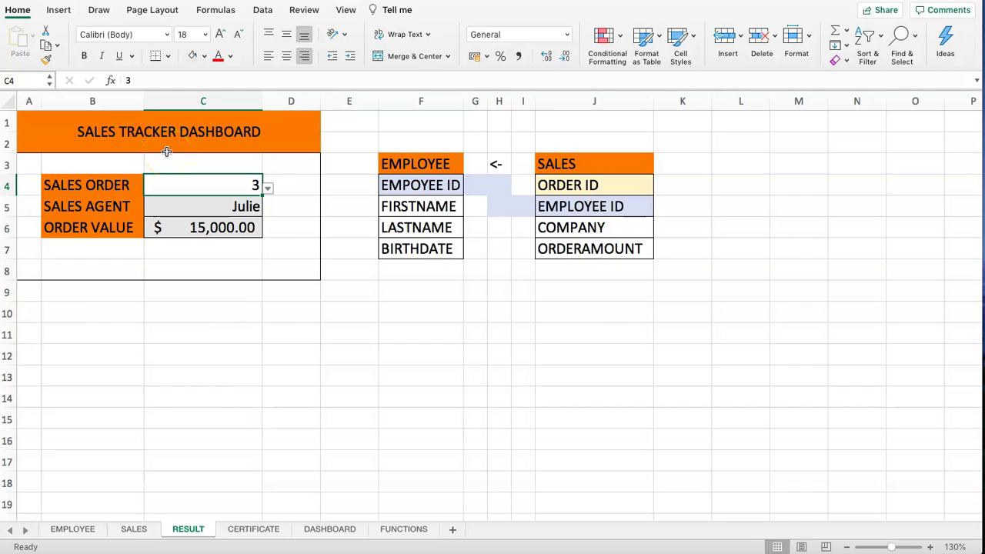
{"action": "left_click", "coordinate": [808, 37]}
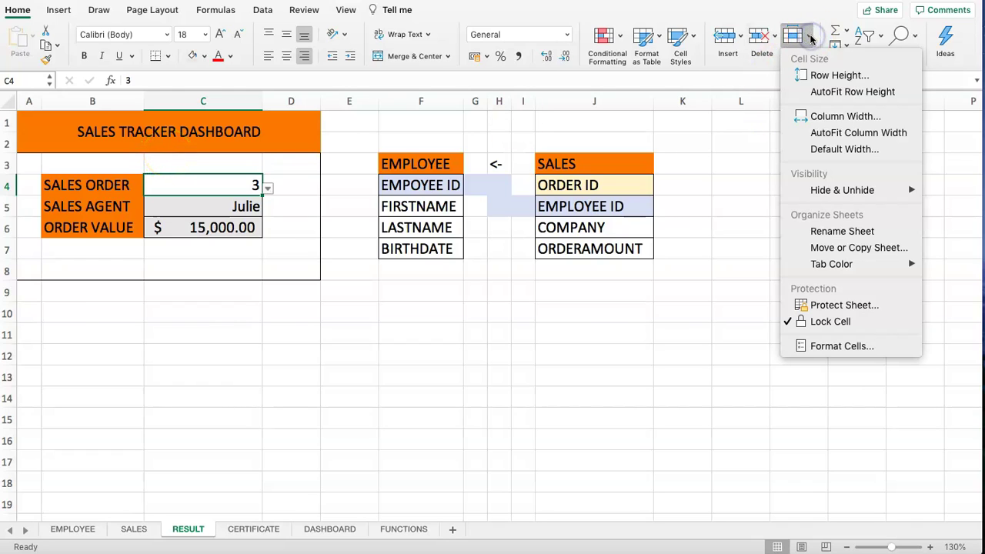
{"action": "left_click", "coordinate": [793, 323]}
- Verify other cells such as F2 still have Lock Cell ticked, closing without changes
{"action": "left_click", "coordinate": [163, 264]}
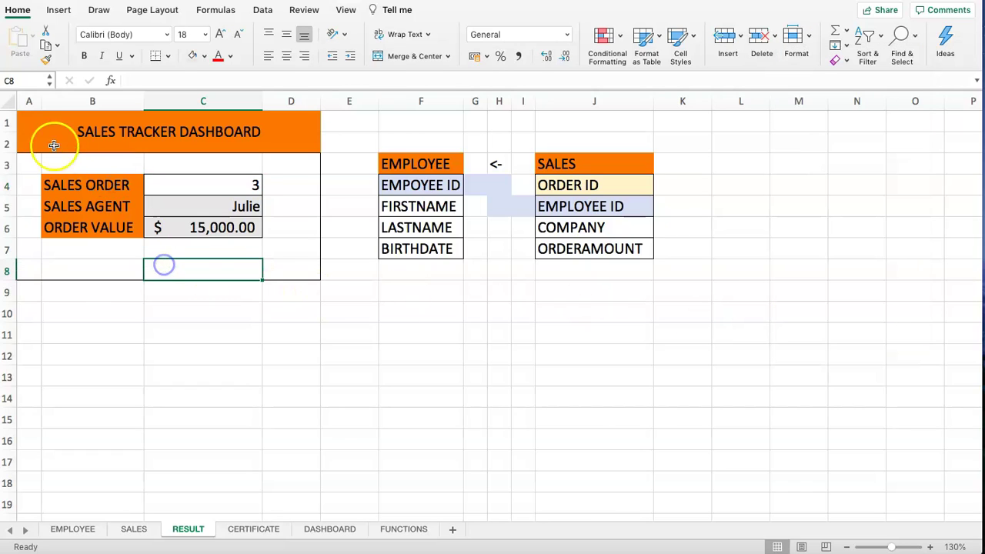
{"action": "left_click", "coordinate": [5, 101]}
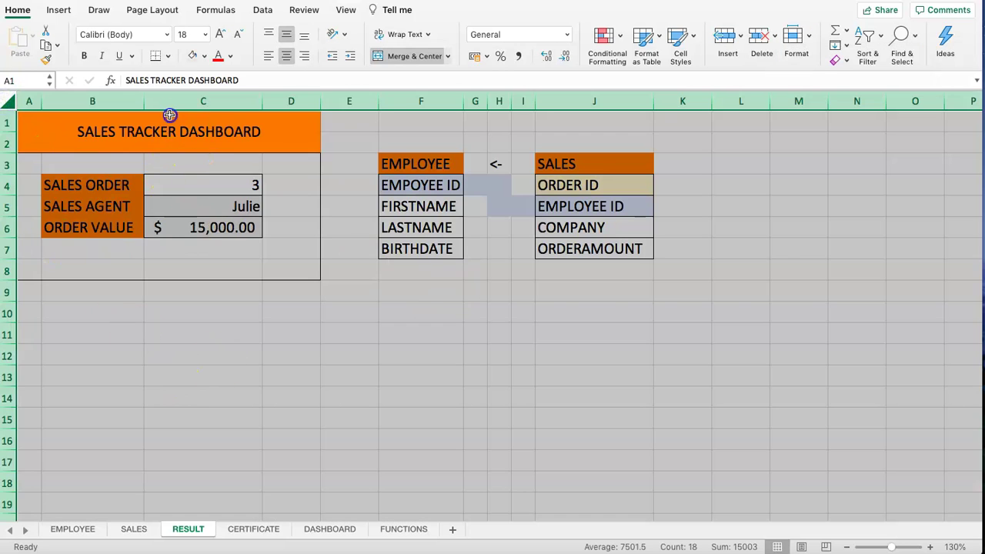
{"action": "left_click", "coordinate": [173, 114]}
{"action": "left_click", "coordinate": [387, 164]}
{"action": "left_click", "coordinate": [387, 142]}
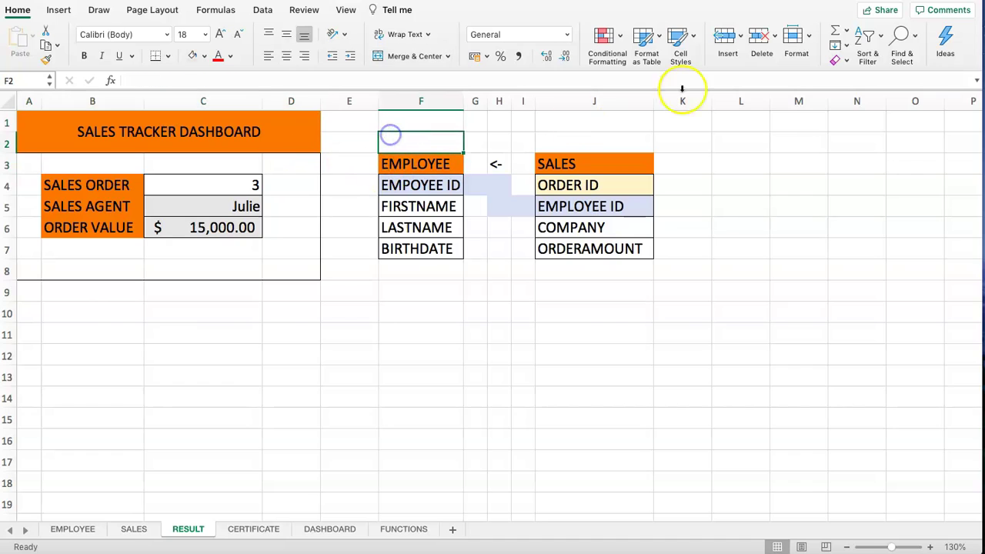
{"action": "left_click", "coordinate": [796, 35]}
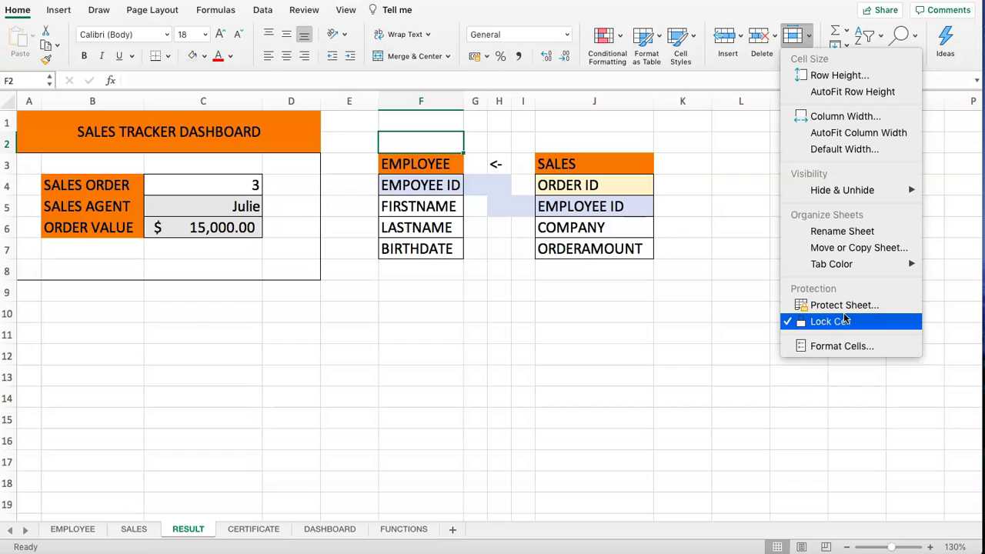
{"action": "left_click", "coordinate": [856, 308]}
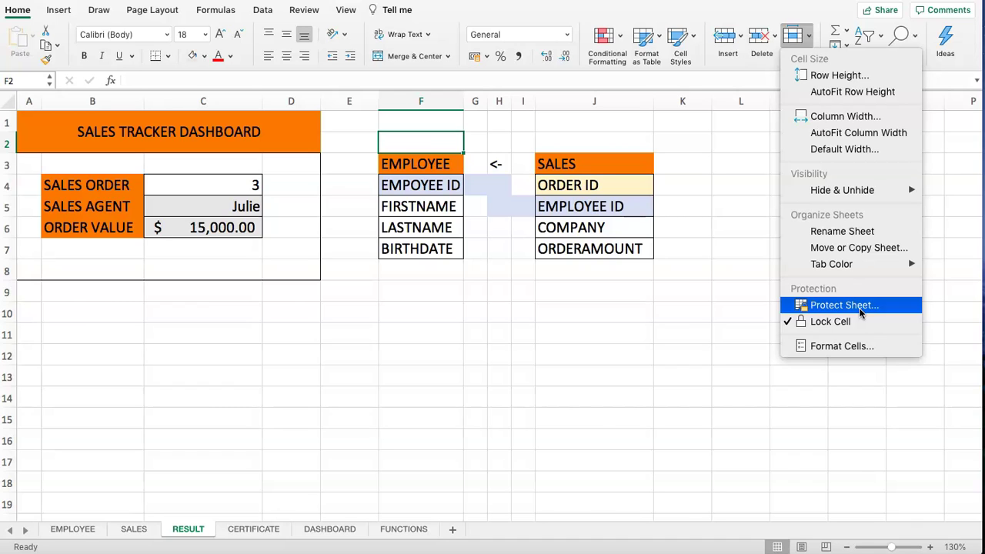
{"action": "left_click", "coordinate": [485, 284]}
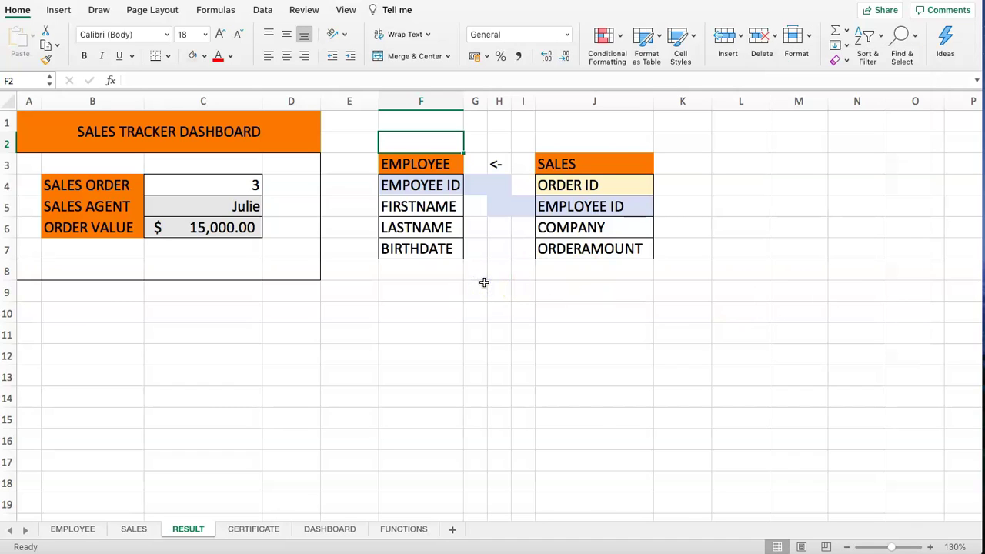
- Protect the RESULT sheet with a password, entered and confirmed
{"action": "left_click", "coordinate": [677, 39]}
{"action": "left_click", "coordinate": [677, 38]}
{"action": "left_click", "coordinate": [795, 38]}
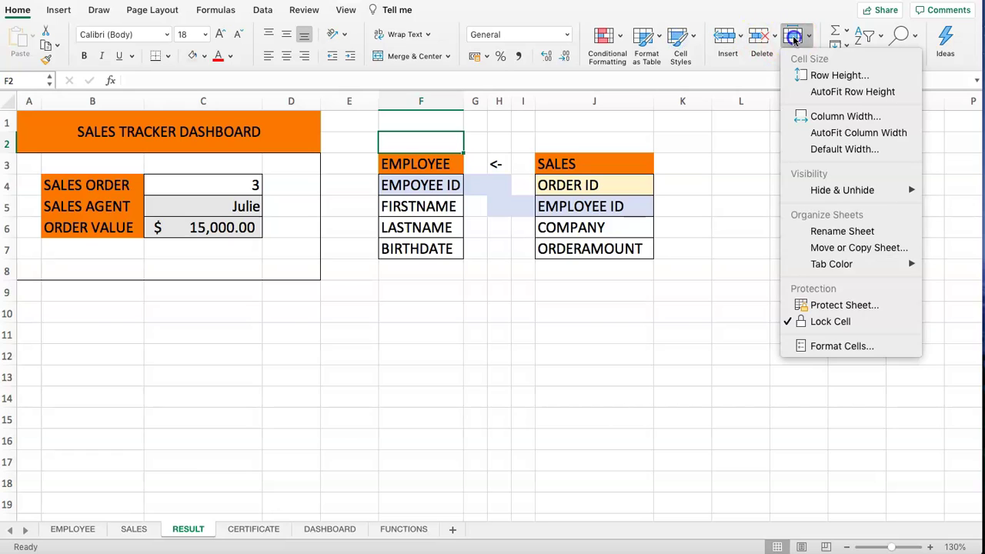
{"action": "left_click", "coordinate": [827, 306]}
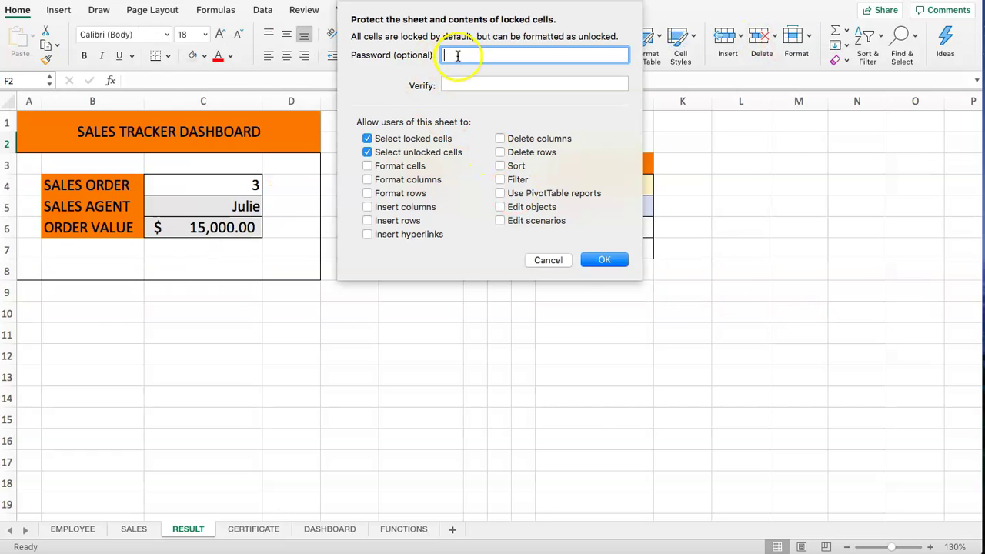
{"action": "left_click", "coordinate": [460, 82]}
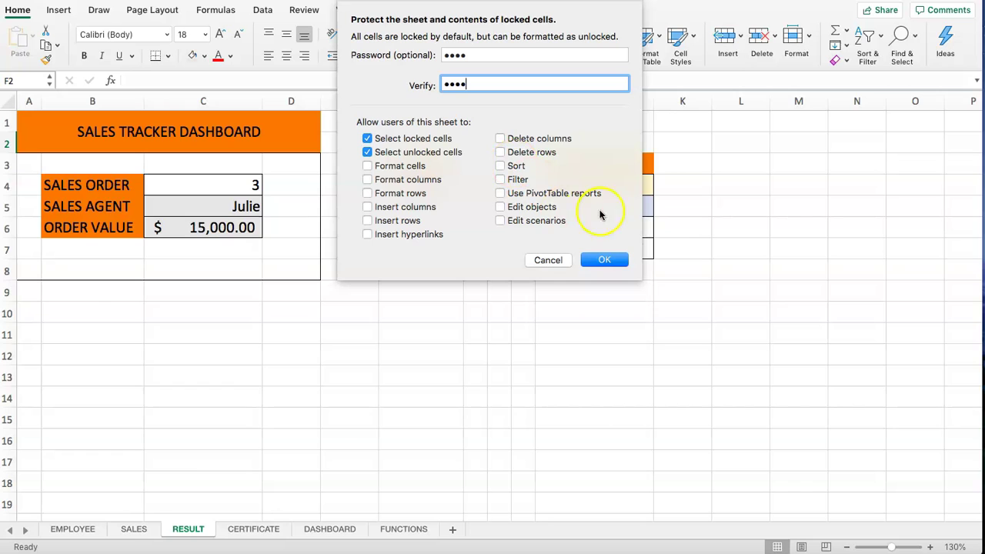
{"action": "left_click", "coordinate": [607, 260]}
- Test the protection by picking another order ID from the C4 dropdown
{"action": "left_click", "coordinate": [348, 269]}
{"action": "left_click", "coordinate": [223, 187]}
{"action": "left_click", "coordinate": [268, 188]}
{"action": "left_click", "coordinate": [159, 222]}
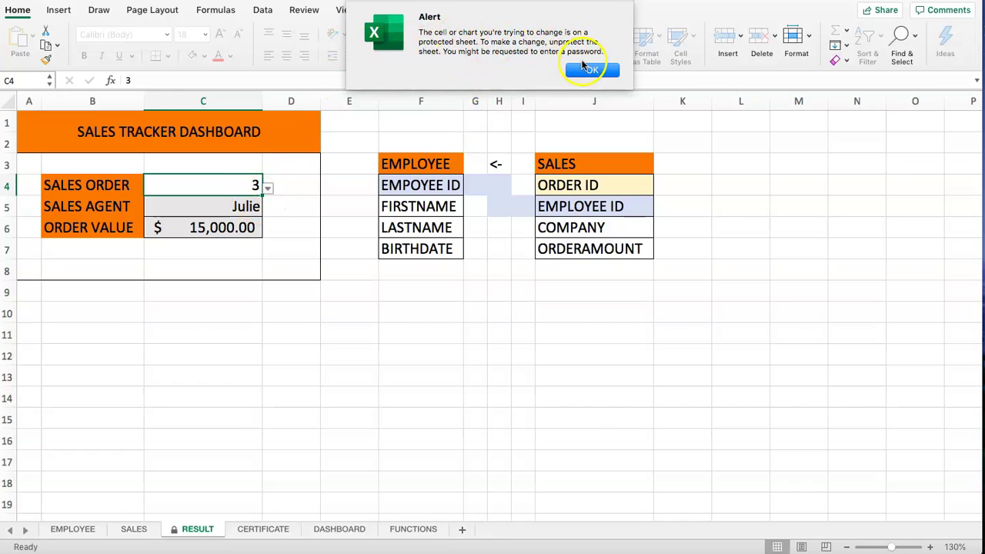
{"action": "left_click", "coordinate": [587, 71]}
{"action": "left_click_drag", "start_coordinate": [202, 199], "coordinate": [204, 181]}
{"action": "double_click", "coordinate": [204, 181]}
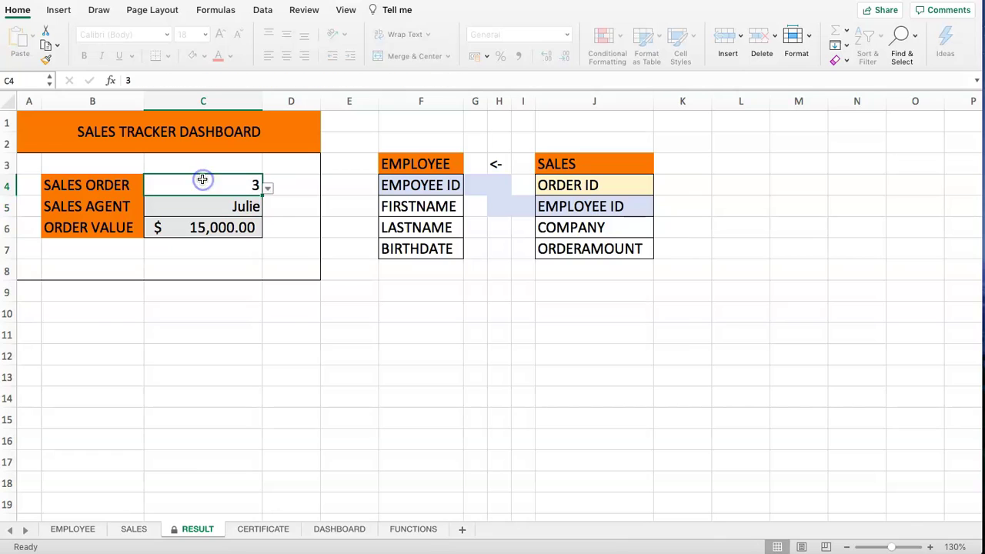
{"action": "left_click", "coordinate": [589, 71]}
{"action": "double_click", "coordinate": [202, 211]}
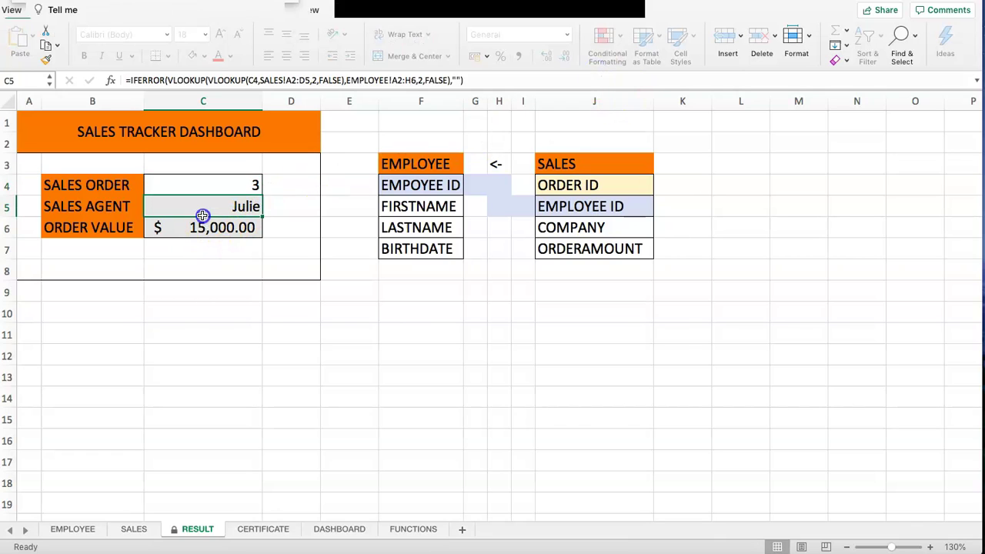
{"action": "left_click", "coordinate": [593, 71]}
{"action": "double_click", "coordinate": [409, 356]}
{"action": "left_click", "coordinate": [593, 71]}
{"action": "left_click", "coordinate": [282, 211]}
{"action": "left_click", "coordinate": [220, 185]}
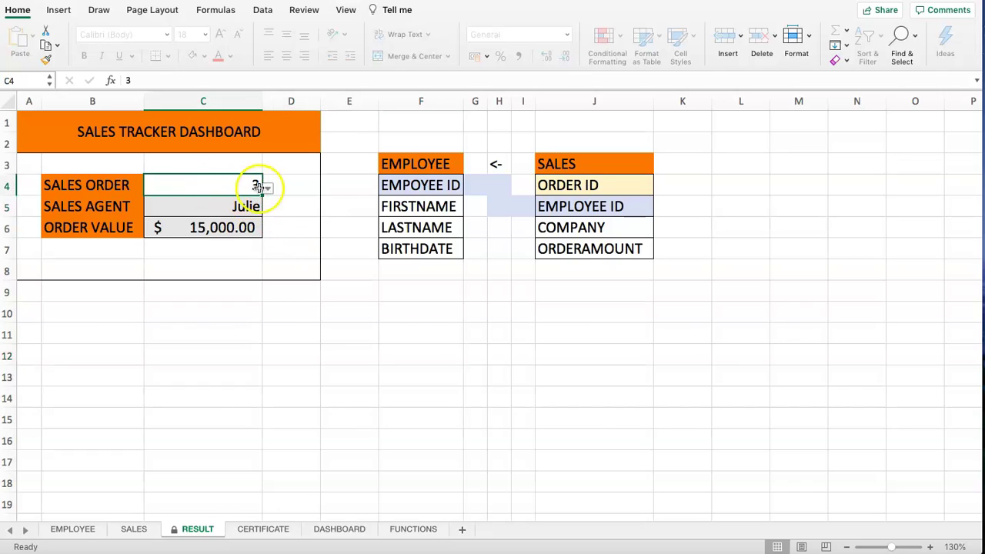
{"action": "left_click_drag", "start_coordinate": [194, 207], "coordinate": [202, 228]}
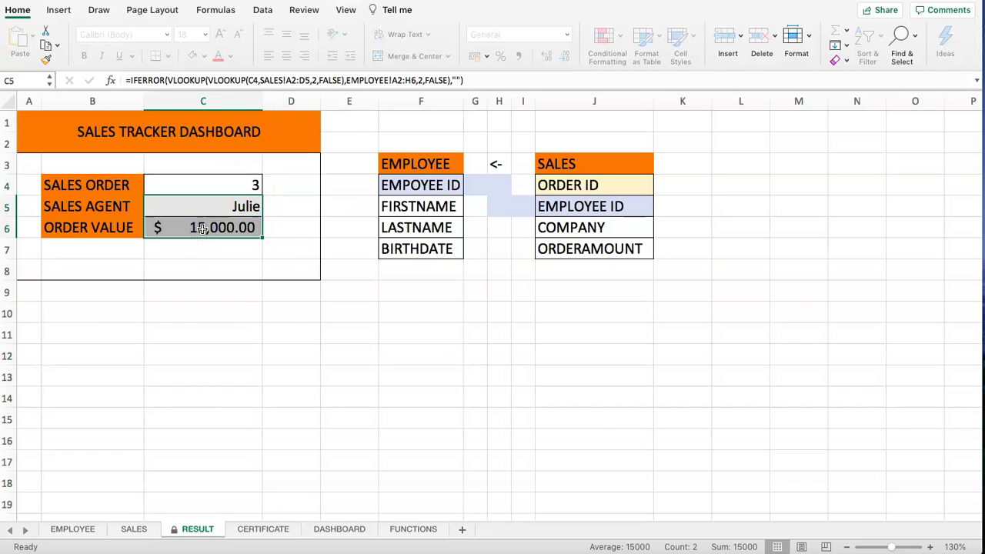
{"action": "double_click", "coordinate": [237, 206]}
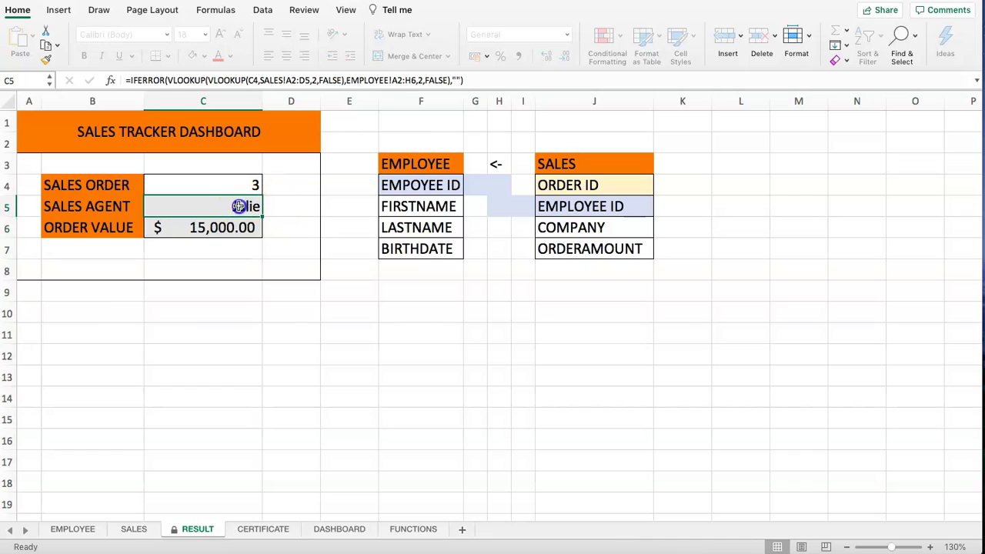
{"action": "left_click", "coordinate": [587, 70]}
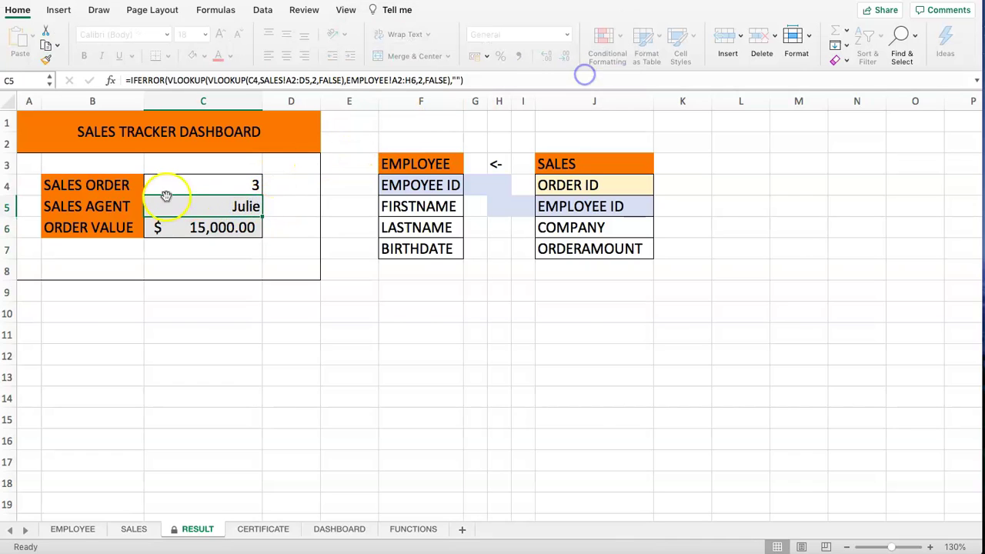
{"action": "left_click", "coordinate": [172, 190]}
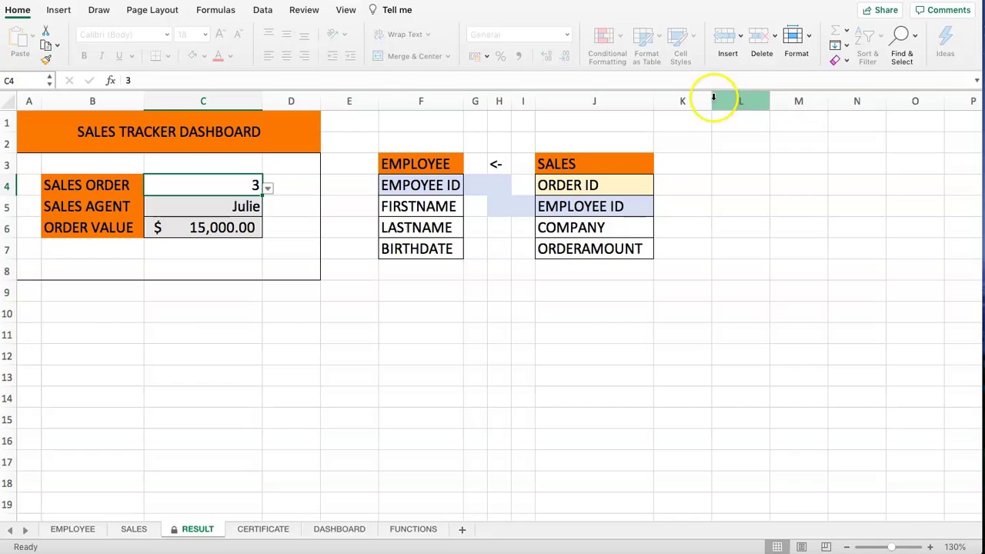
- Unprotect the RESULT sheet from the Format menu by confirming the sheet password
{"action": "left_click", "coordinate": [797, 42]}
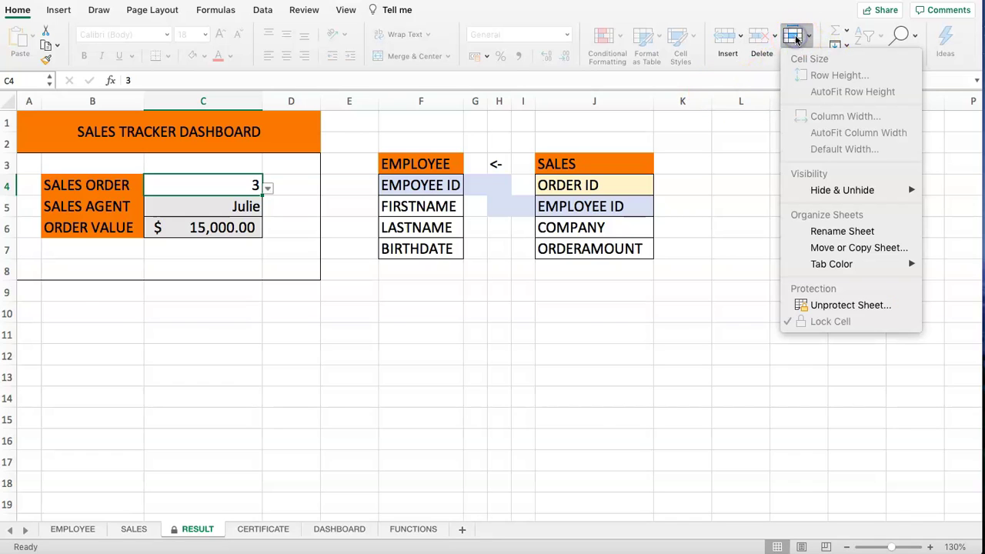
{"action": "left_click", "coordinate": [861, 308]}
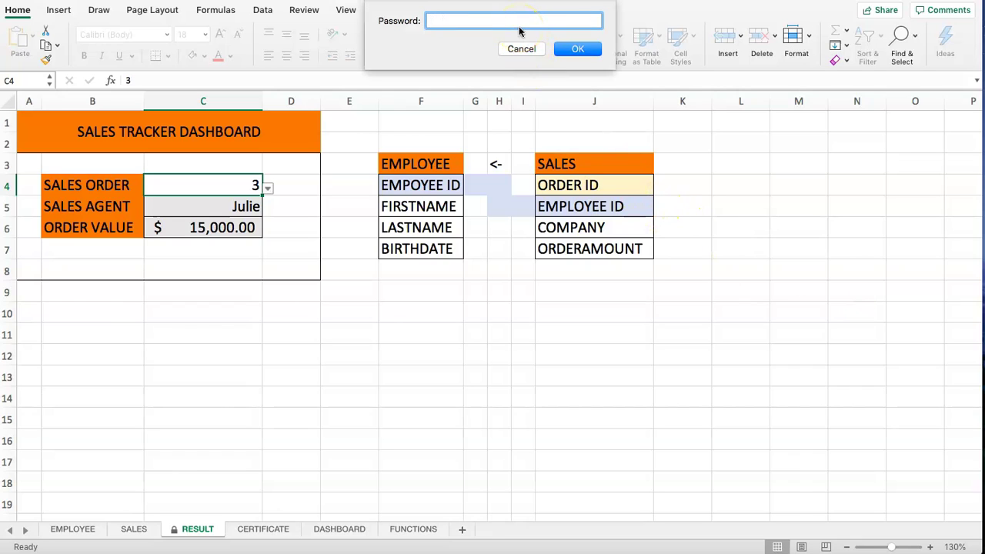
{"action": "left_click", "coordinate": [579, 46]}
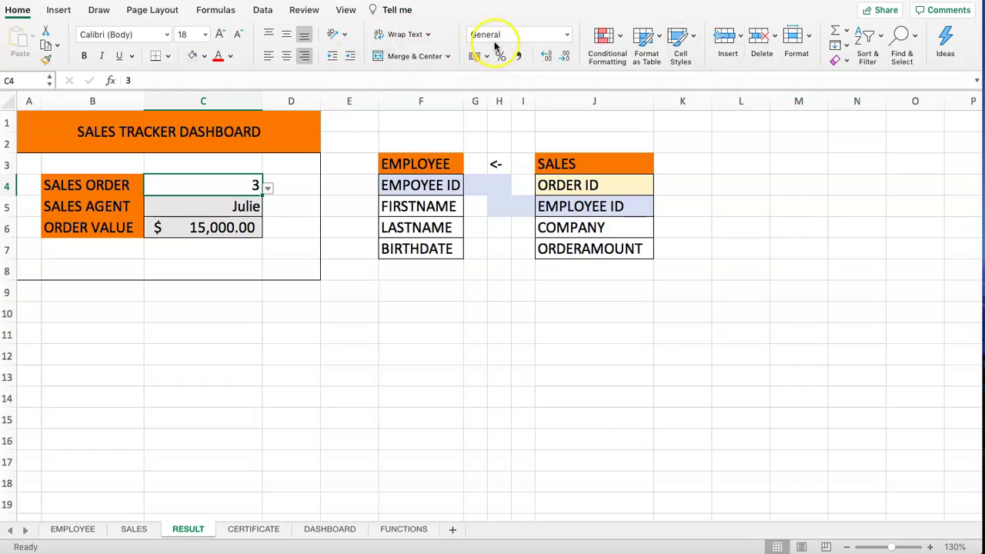
- Turn off Lock Cell for the Sales Order cell C4
{"action": "left_click", "coordinate": [212, 206]}
{"action": "left_click", "coordinate": [214, 191]}
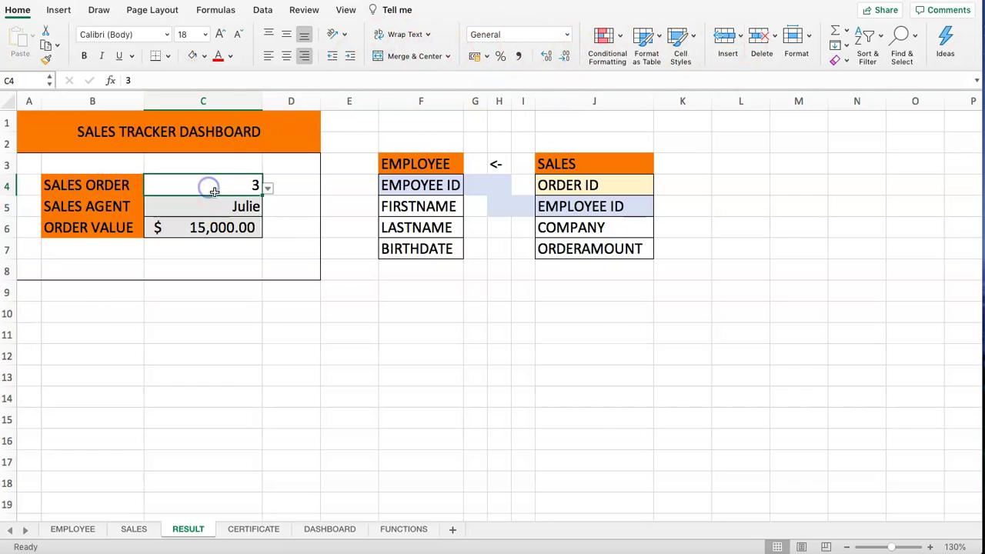
{"action": "left_click", "coordinate": [799, 43]}
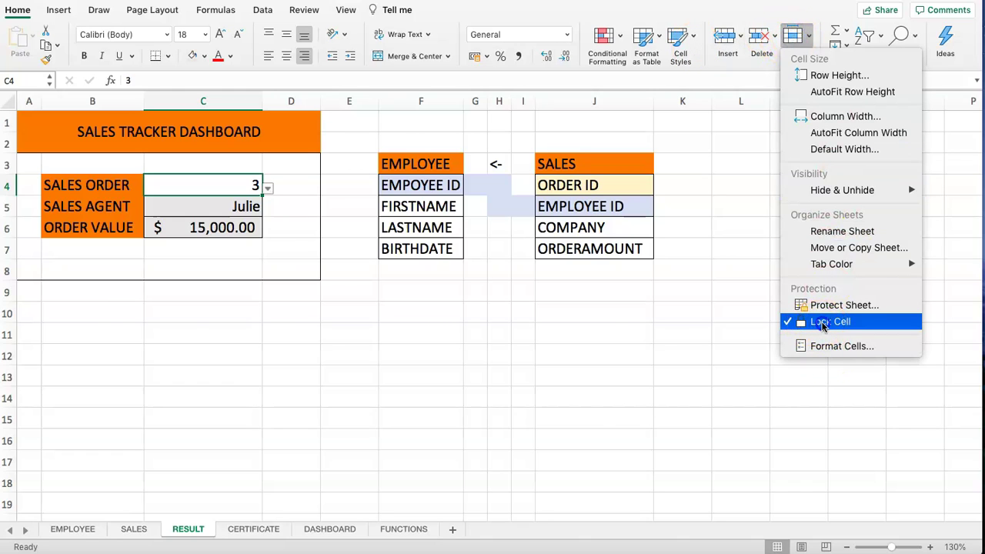
{"action": "left_click", "coordinate": [822, 323]}
- Reselect C4 and verify in the Format menu that it is no longer locked
{"action": "left_click", "coordinate": [808, 225]}
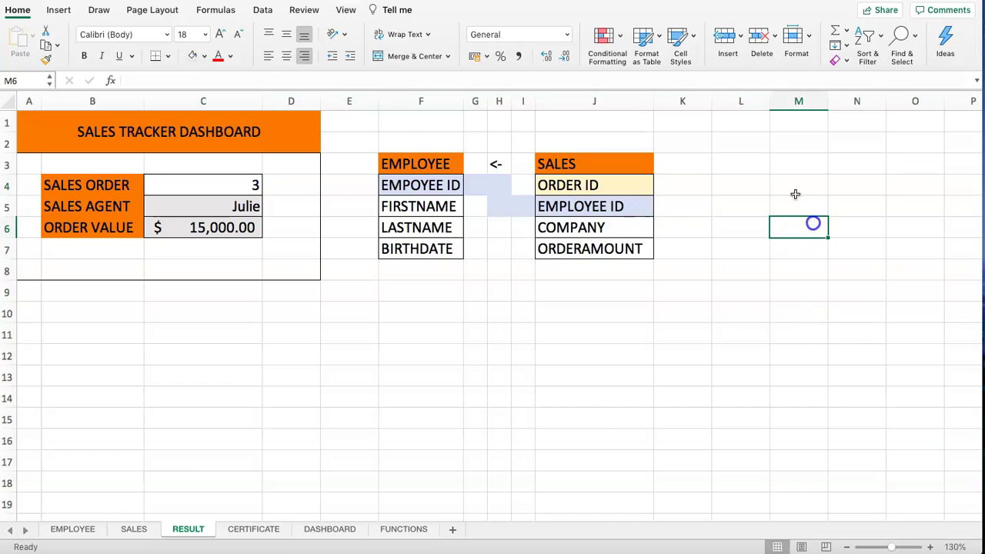
{"action": "left_click", "coordinate": [235, 187]}
{"action": "left_click", "coordinate": [793, 38]}
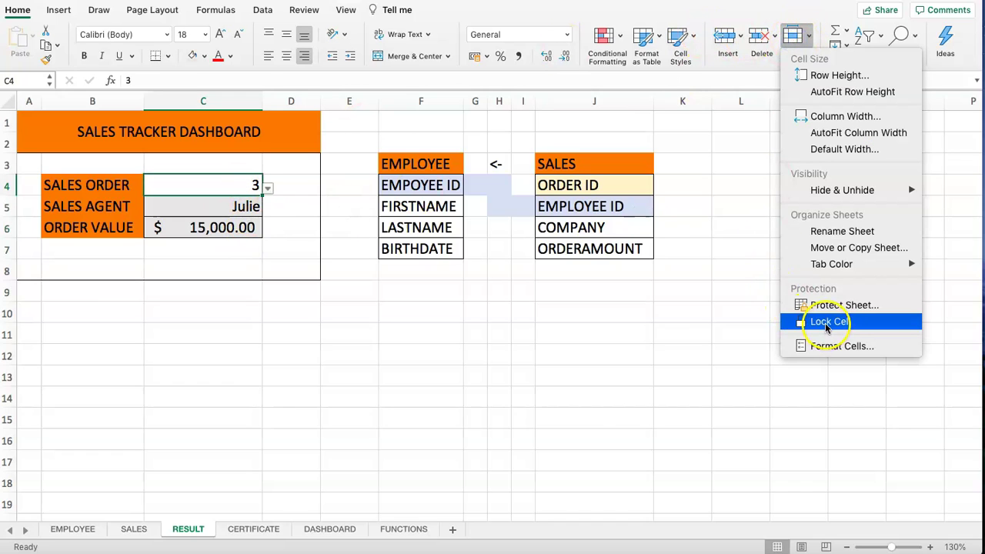
{"action": "left_click", "coordinate": [307, 324]}
{"action": "left_click", "coordinate": [275, 256]}
{"action": "left_click", "coordinate": [209, 185]}
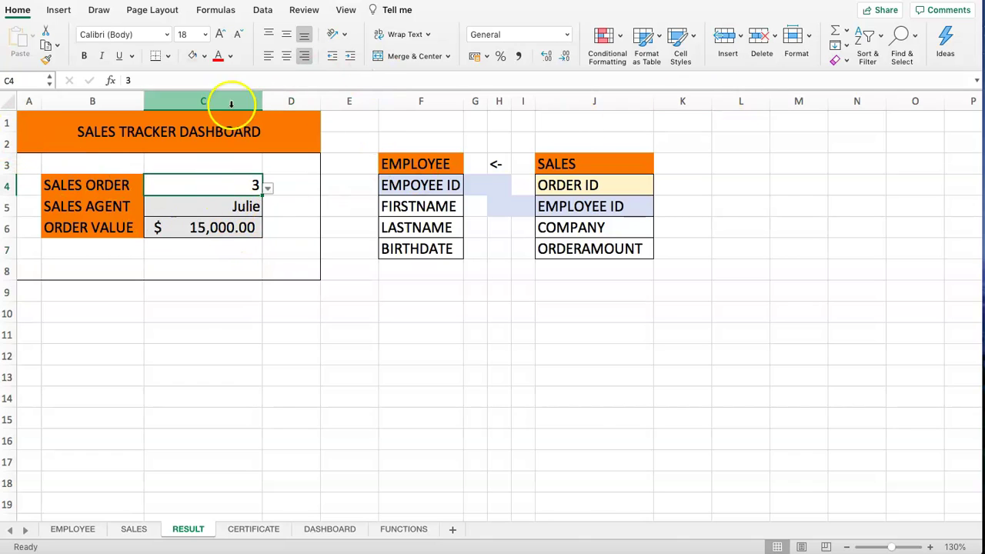
{"action": "left_click", "coordinate": [796, 38]}
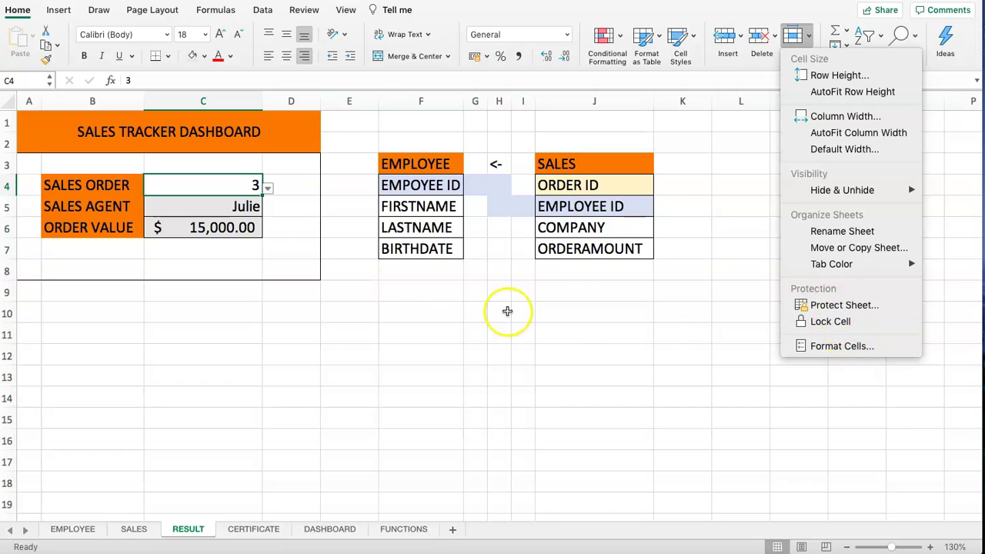
{"action": "left_click", "coordinate": [318, 220]}
- Confirm the Sales Agent cell C5 and empty cell H13 remain locked
{"action": "left_click", "coordinate": [197, 214]}
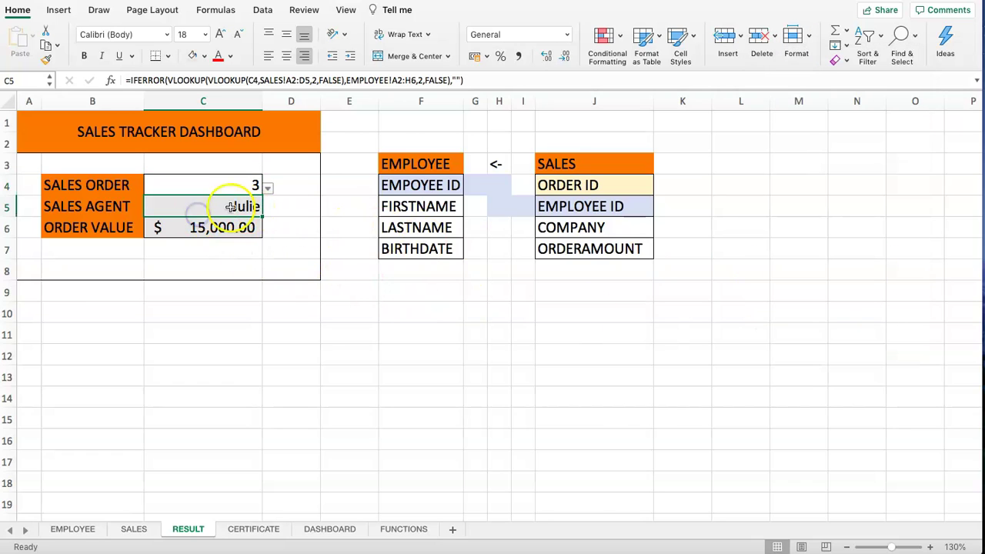
{"action": "left_click", "coordinate": [799, 37]}
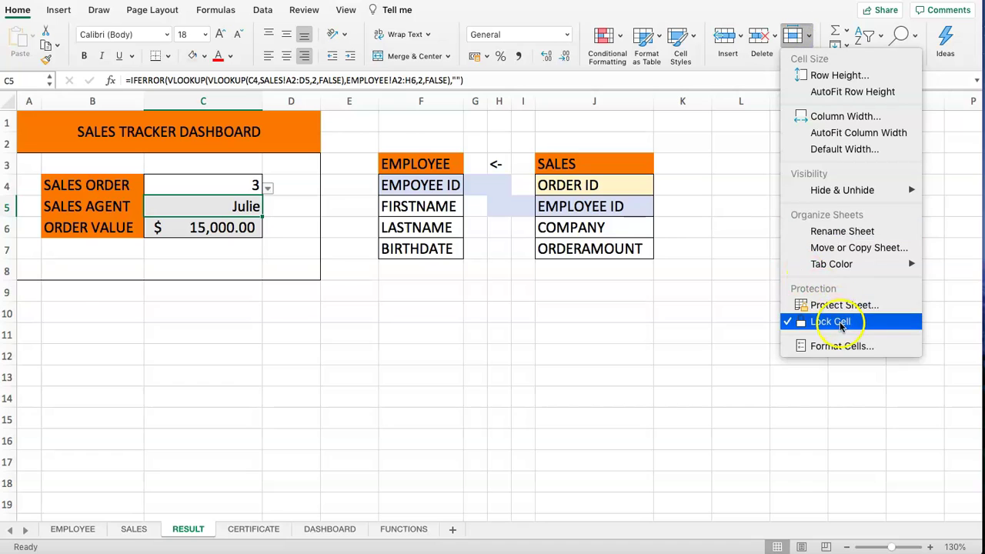
{"action": "left_click", "coordinate": [406, 319]}
{"action": "left_click", "coordinate": [221, 242]}
{"action": "left_click", "coordinate": [493, 376]}
{"action": "left_click", "coordinate": [796, 40]}
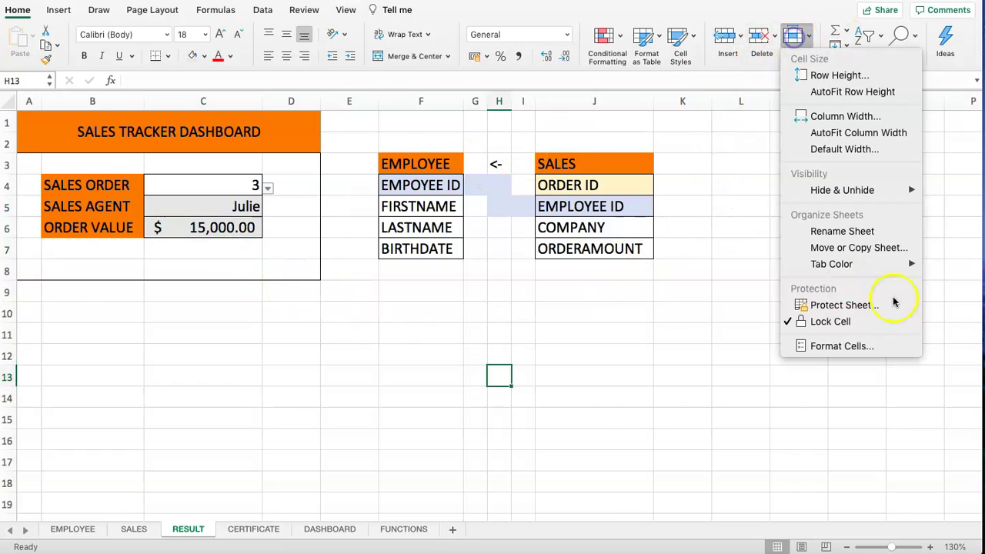
{"action": "left_click", "coordinate": [622, 376]}
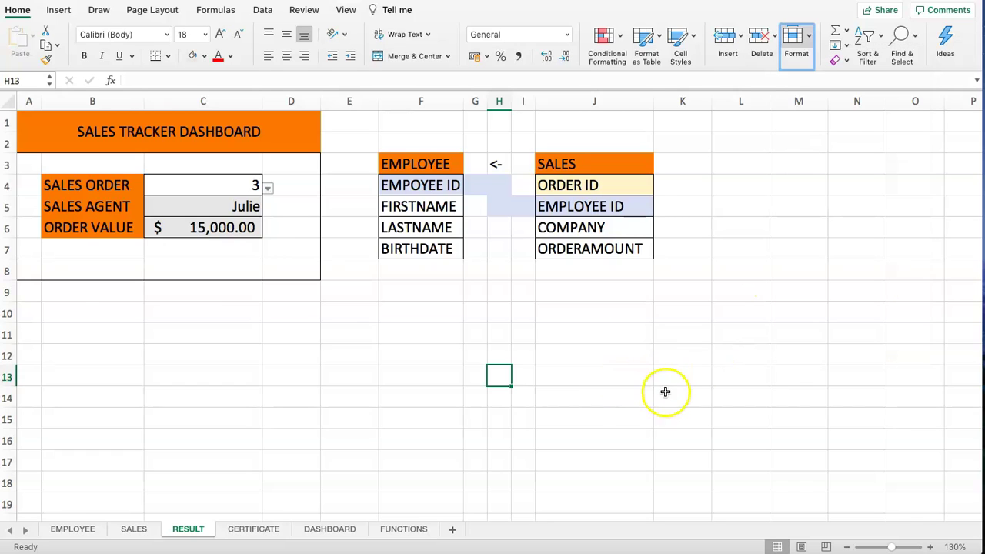
{"action": "left_click", "coordinate": [198, 206]}
{"action": "left_click", "coordinate": [788, 52]}
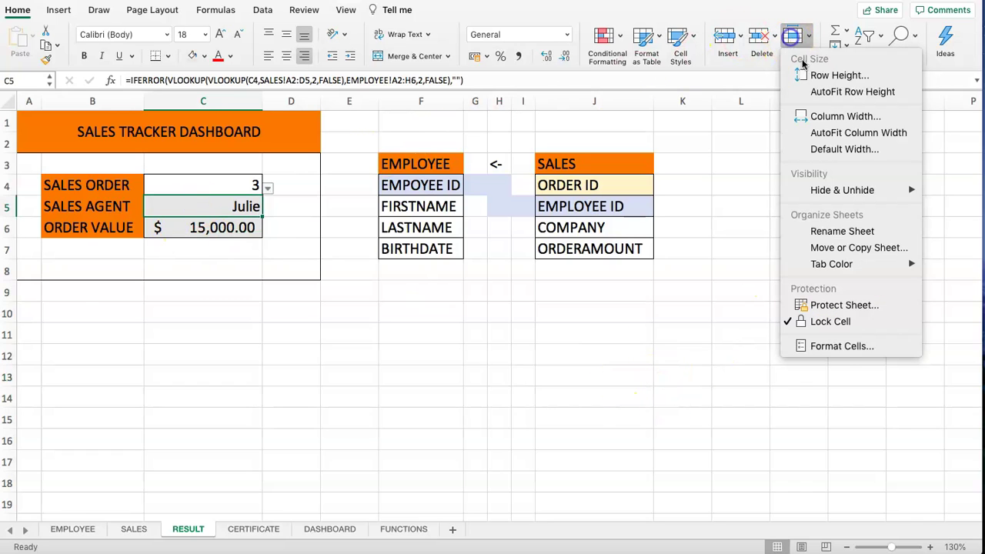
- Protect the RESULT sheet with the verified password, then select the editable Sales Order cell C4
{"action": "left_click", "coordinate": [827, 303]}
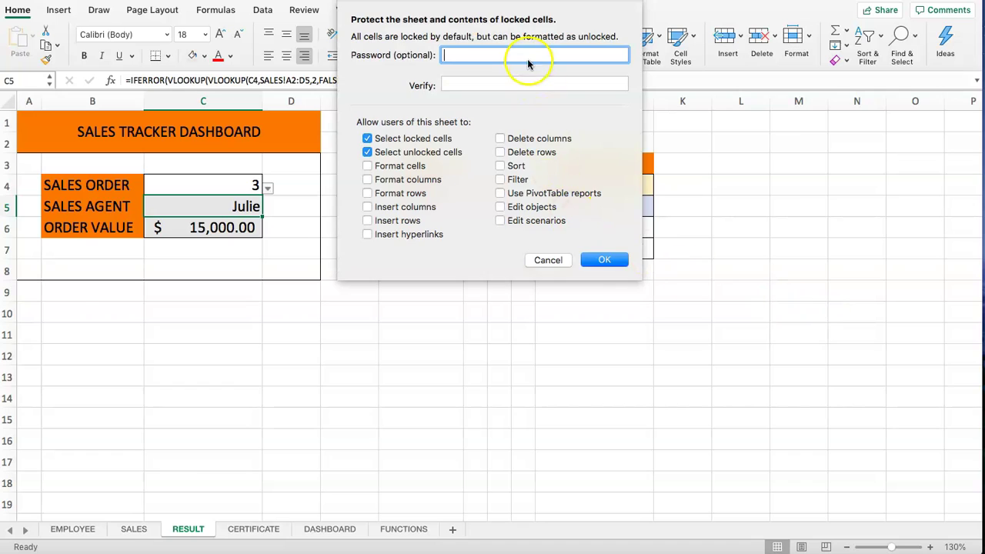
{"action": "left_click", "coordinate": [517, 83]}
{"action": "type", "text": "1234"}
{"action": "left_click", "coordinate": [607, 261]}
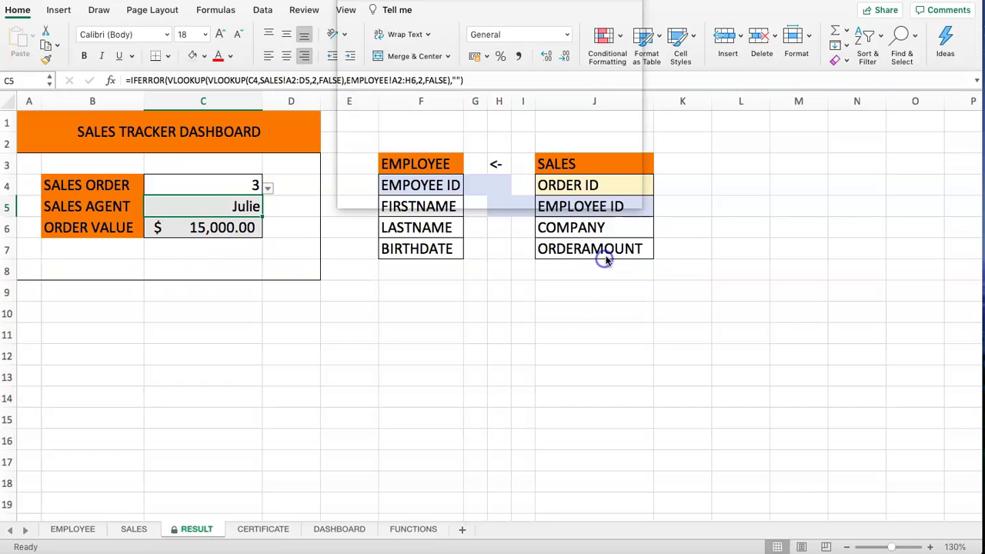
{"action": "left_click", "coordinate": [281, 233]}
{"action": "left_click", "coordinate": [216, 170]}
{"action": "left_click", "coordinate": [208, 186]}
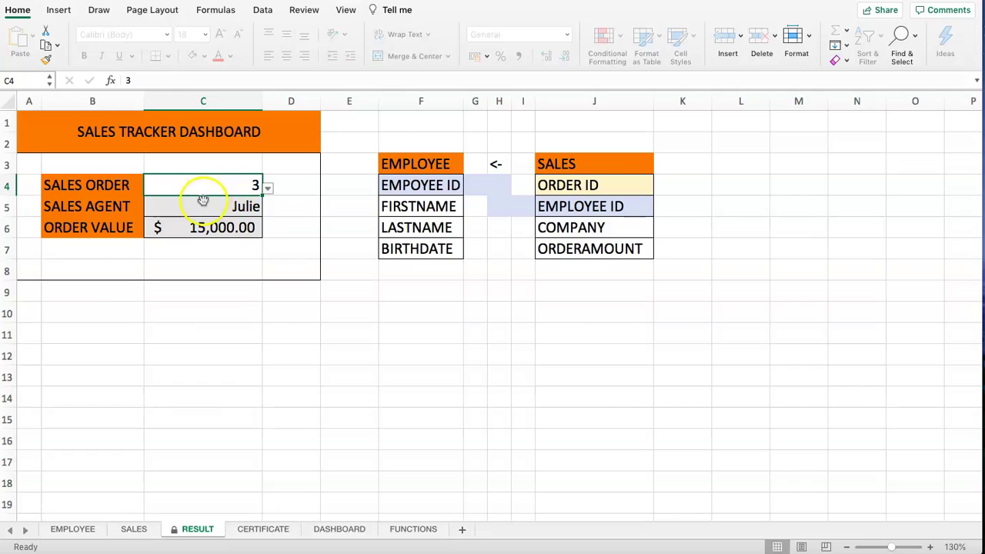
{"action": "left_click", "coordinate": [211, 207]}
{"action": "left_click", "coordinate": [204, 183]}
{"action": "left_click", "coordinate": [275, 185]}
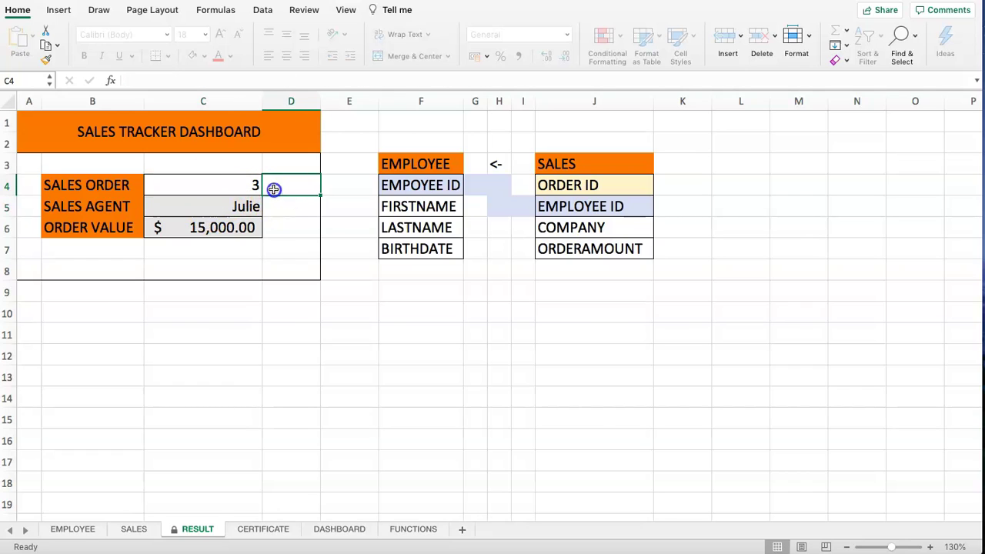
{"action": "left_click", "coordinate": [268, 187]}
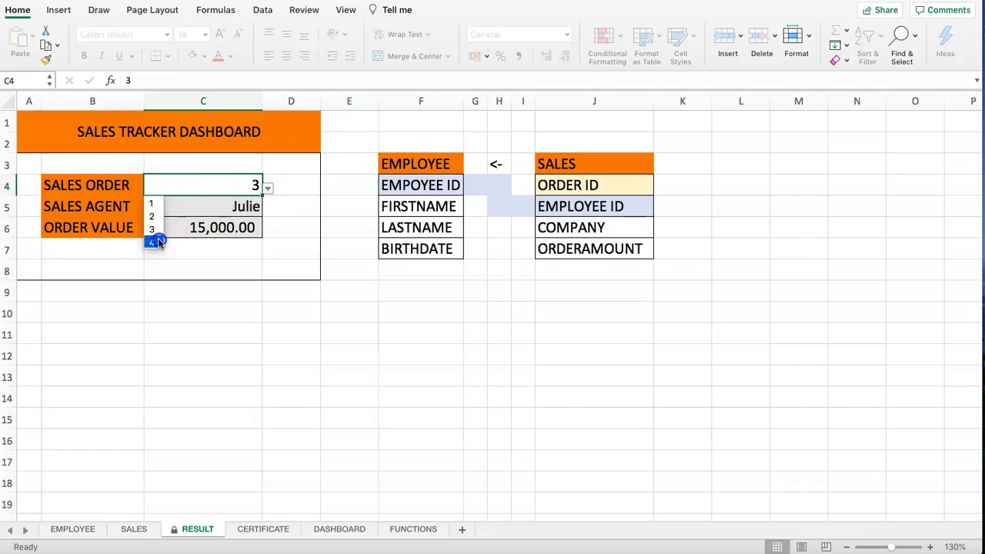
{"action": "left_click", "coordinate": [158, 240]}
{"action": "left_click", "coordinate": [267, 187]}
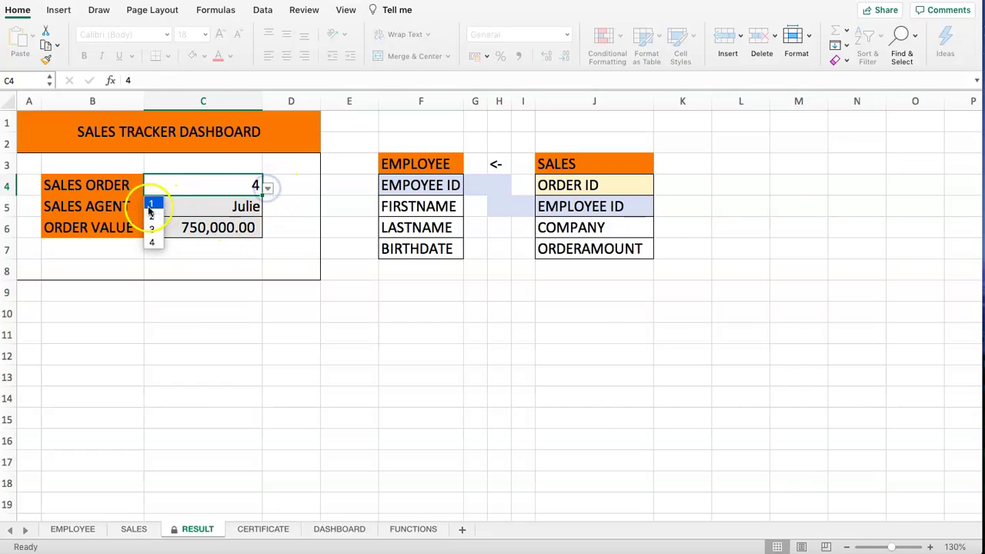
{"action": "left_click", "coordinate": [151, 205]}
{"action": "left_click", "coordinate": [268, 187]}
{"action": "left_click", "coordinate": [151, 217]}
{"action": "left_click", "coordinate": [187, 263]}
{"action": "left_click", "coordinate": [173, 225]}
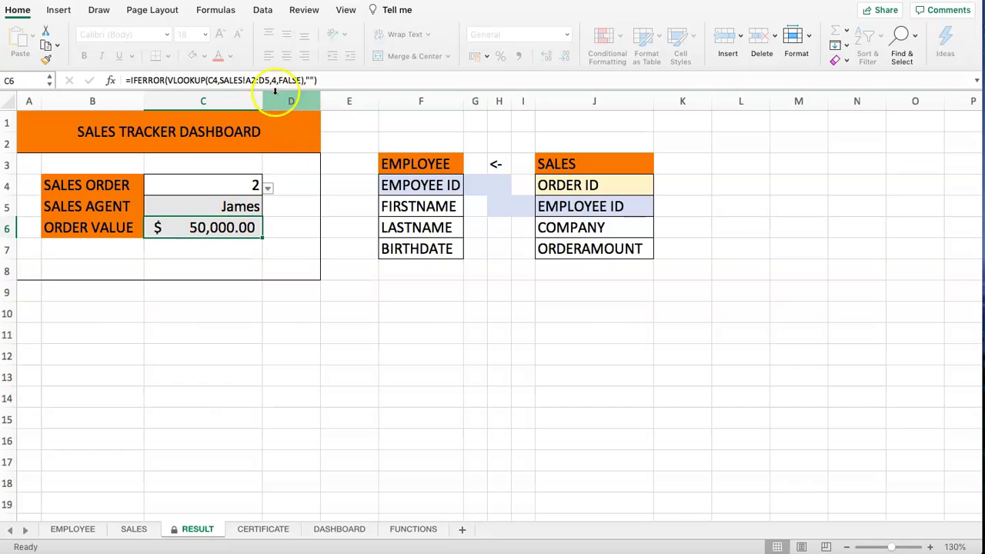
{"action": "left_click", "coordinate": [239, 71]}
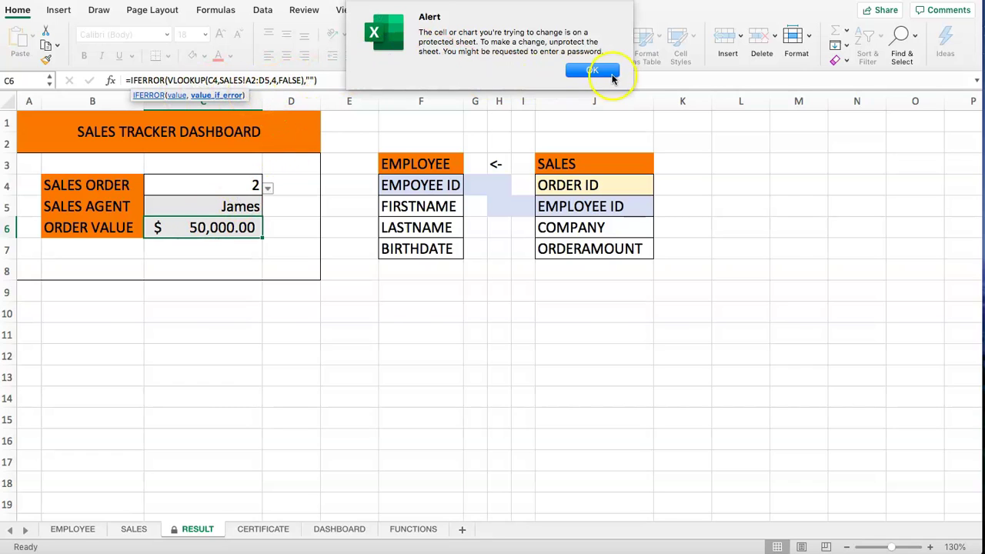
{"action": "left_click", "coordinate": [601, 73]}
{"action": "left_click", "coordinate": [305, 241]}
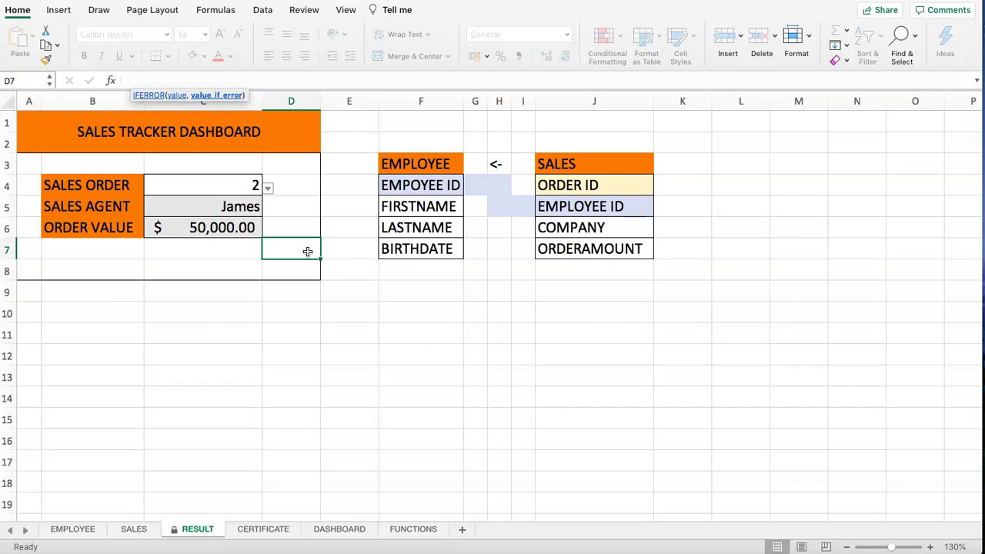
{"action": "left_click", "coordinate": [227, 223]}
{"action": "left_click", "coordinate": [213, 205]}
{"action": "left_click", "coordinate": [208, 223]}
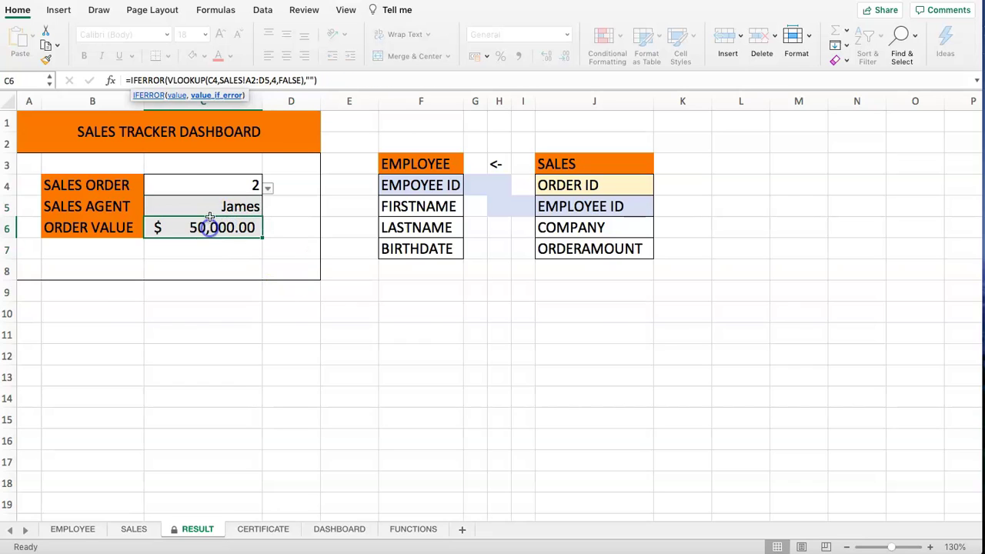
{"action": "left_click", "coordinate": [285, 81]}
{"action": "left_click", "coordinate": [593, 70]}
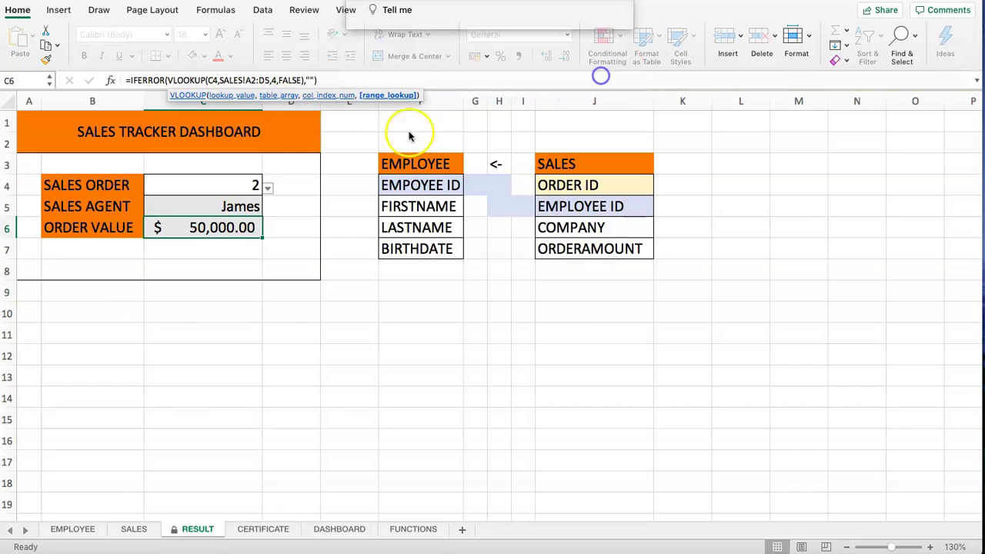
{"action": "left_click", "coordinate": [187, 193]}
{"action": "left_click", "coordinate": [186, 207]}
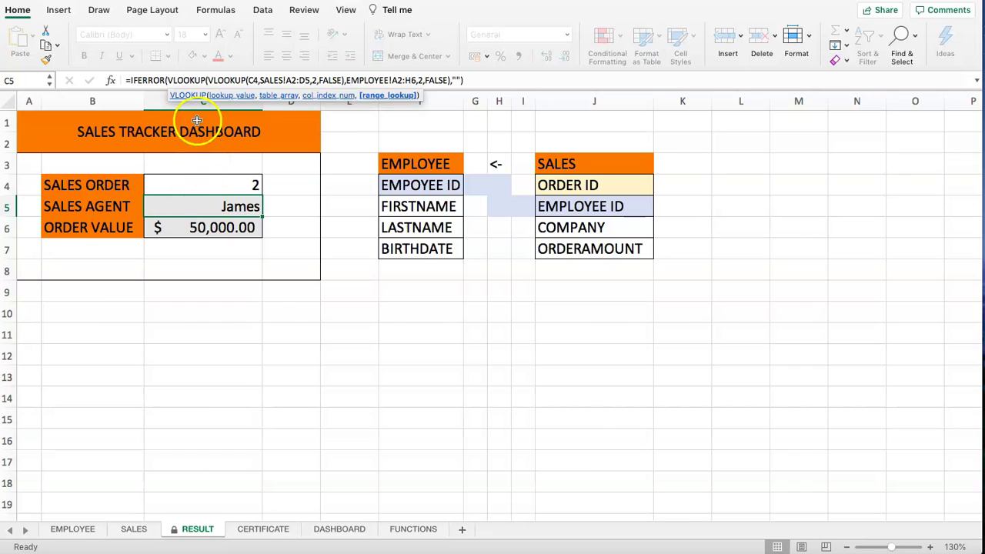
{"action": "left_click", "coordinate": [194, 199]}
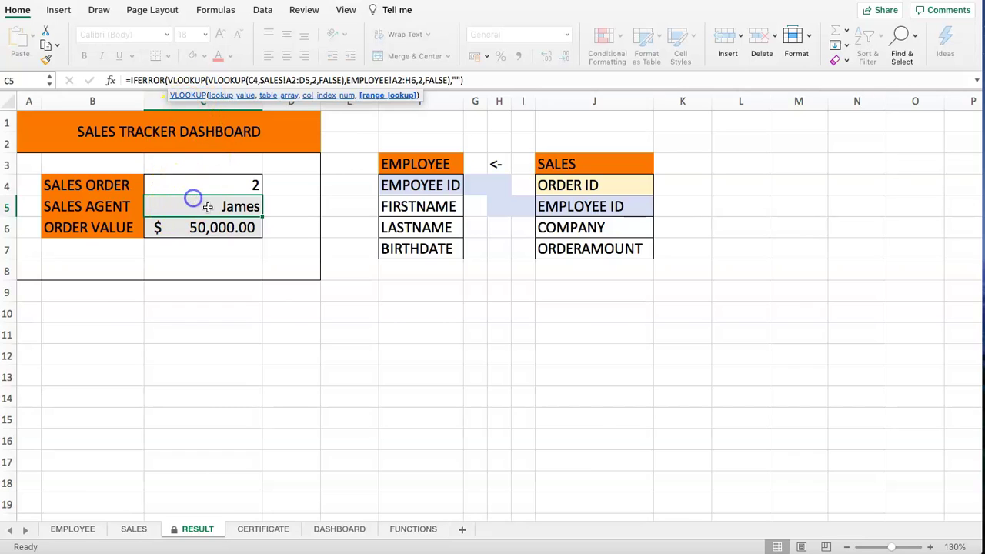
{"action": "left_click", "coordinate": [204, 185]}
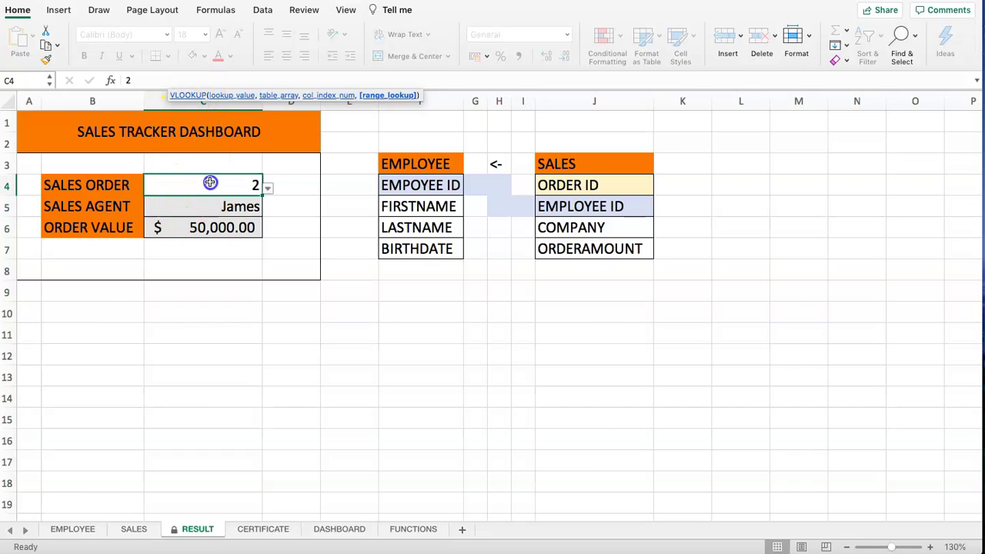
- Choose Unprotect Sheet from the Format menu and confirm with the sheet password
{"action": "left_click", "coordinate": [805, 42]}
{"action": "left_click", "coordinate": [826, 307]}
{"action": "type", "text": "1234"}
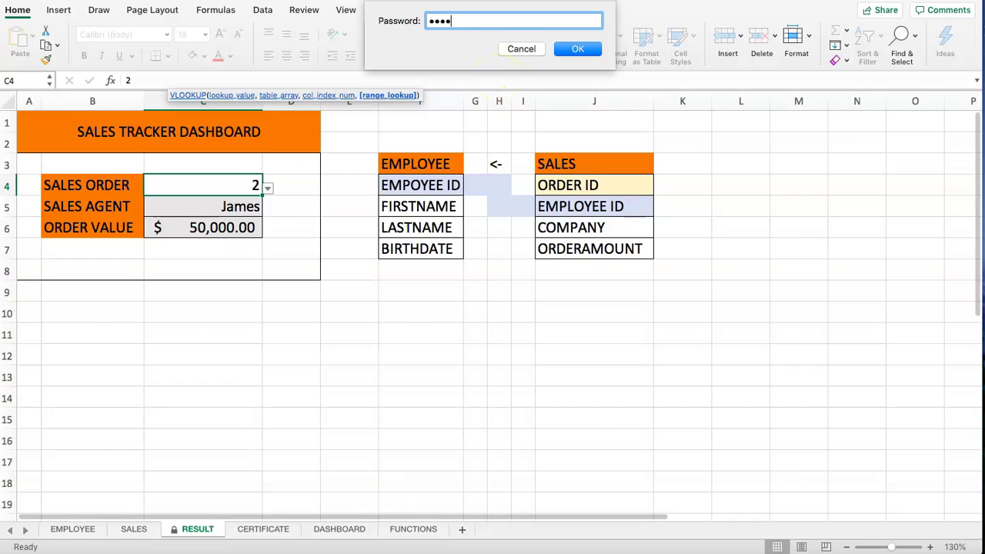
{"action": "left_click", "coordinate": [458, 24]}
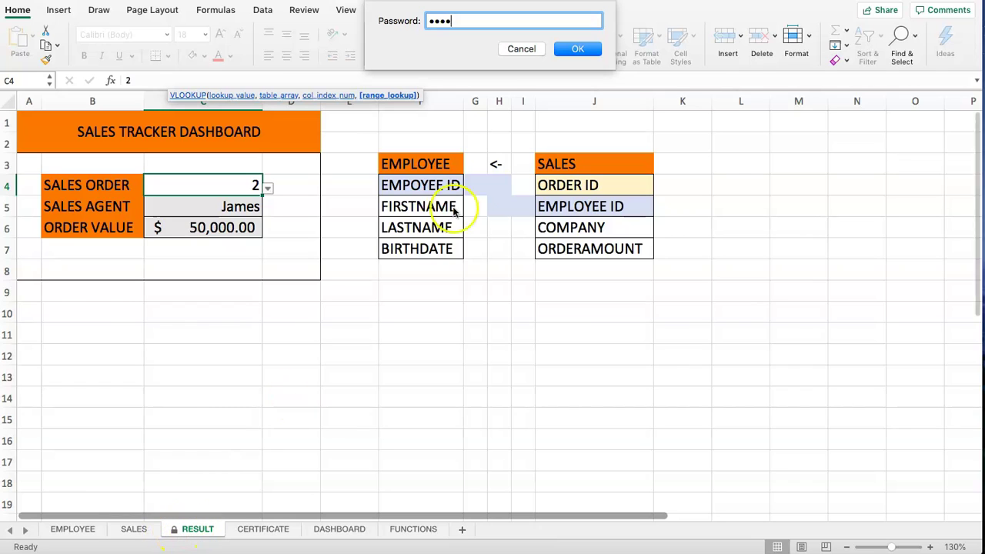
{"action": "left_click", "coordinate": [575, 49]}
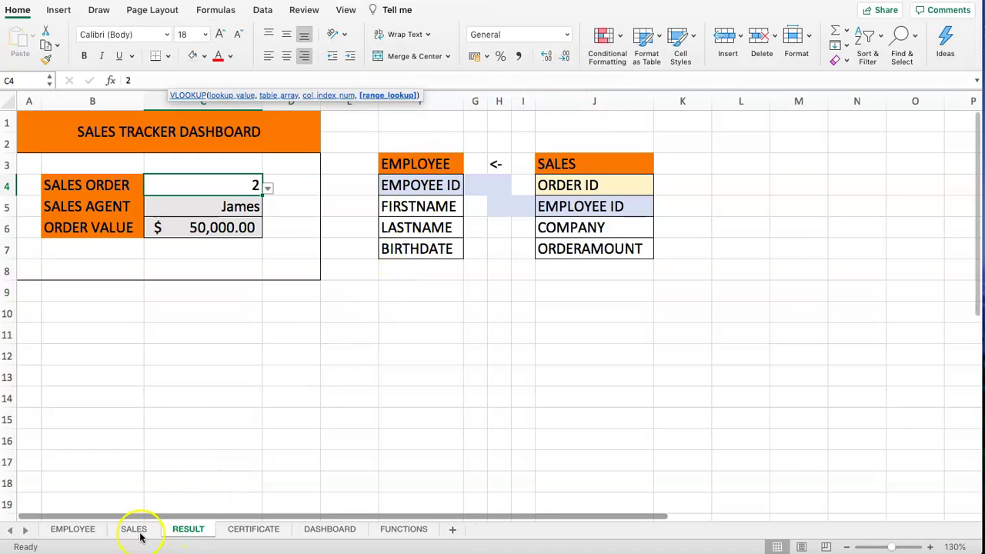
- Test typing into result cell C5 and order cell C4, cancelling each edit with Escape
{"action": "left_click", "coordinate": [138, 147]}
{"action": "left_click", "coordinate": [136, 184]}
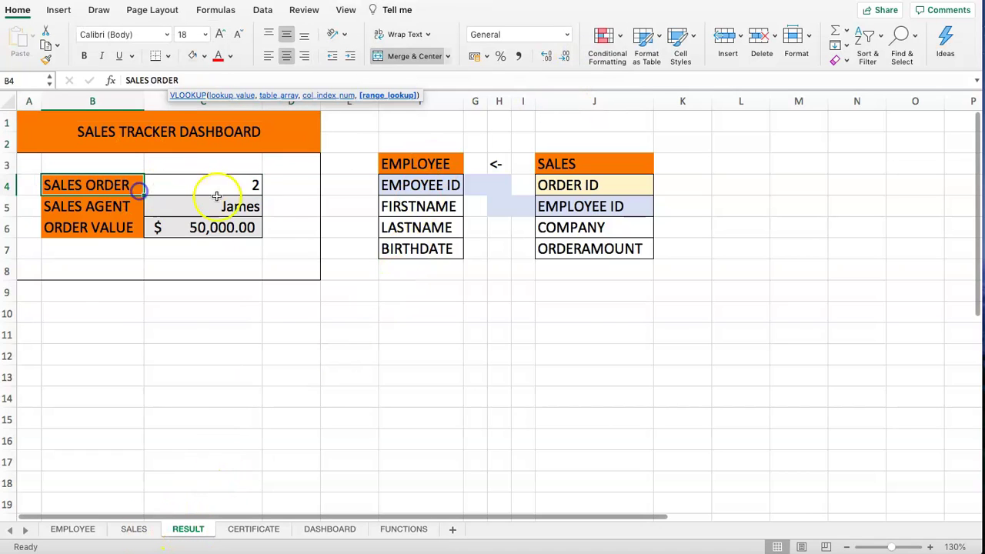
{"action": "left_click", "coordinate": [213, 205]}
{"action": "mouse_move", "coordinate": [213, 205]}
{"action": "left_mouse_down"}
{"action": "mouse_move", "coordinate": [215, 223]}
{"action": "mouse_move", "coordinate": [221, 214]}
{"action": "left_mouse_up"}
{"action": "type", "text": "dfgfd"}
{"action": "key", "text": "Escape"}
{"action": "left_click", "coordinate": [228, 183]}
{"action": "type", "text": "fdg"}
{"action": "key", "text": "Escape"}
- In Format Cells > Protection for C5:C6, tick Hidden alongside Locked and apply
{"action": "left_click_drag", "start_coordinate": [230, 206], "coordinate": [205, 226]}
{"action": "left_click", "coordinate": [198, 229]}
{"action": "left_click", "coordinate": [198, 209]}
{"action": "left_click", "coordinate": [196, 231]}
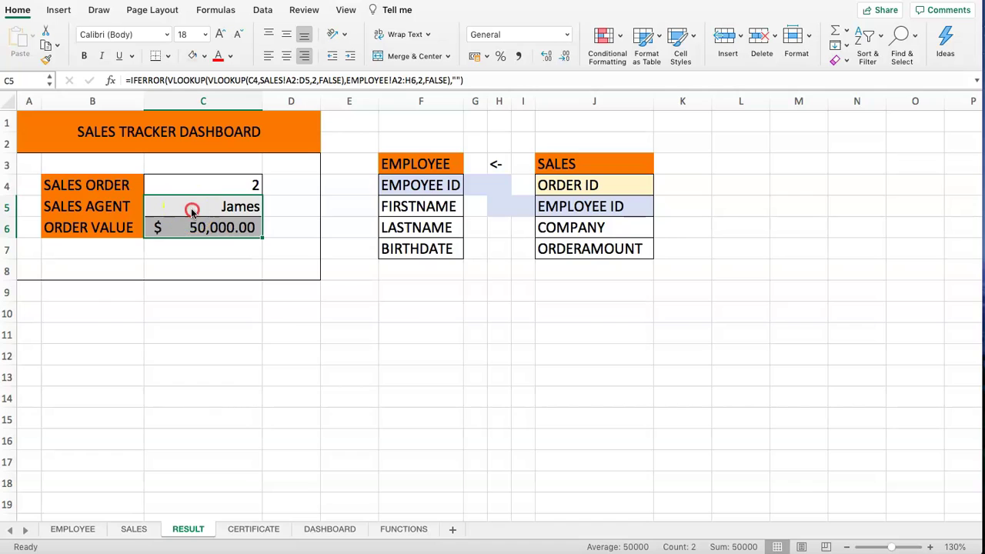
{"action": "right_click", "coordinate": [192, 206]}
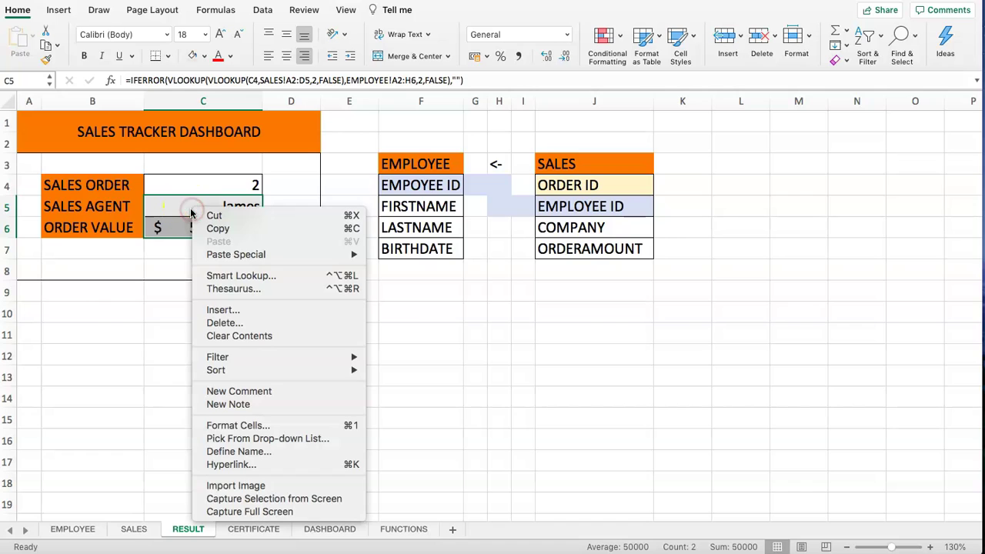
{"action": "left_click", "coordinate": [238, 427]}
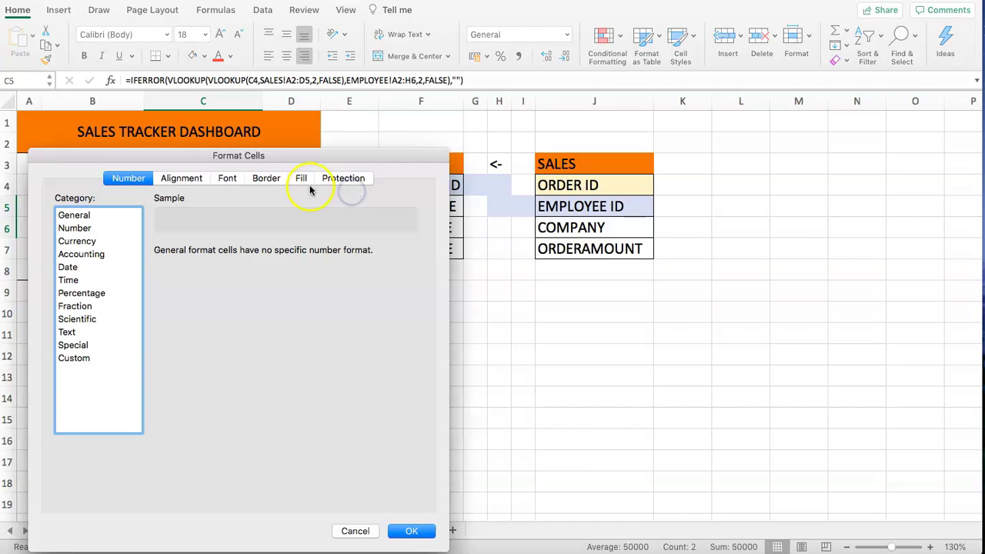
{"action": "left_click_drag", "start_coordinate": [378, 153], "coordinate": [755, 110]}
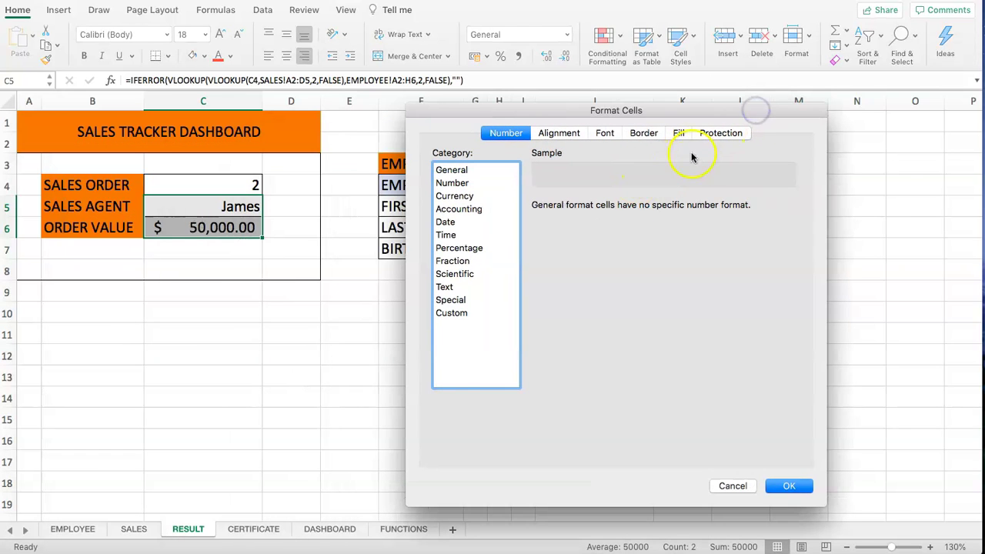
{"action": "left_click", "coordinate": [721, 133]}
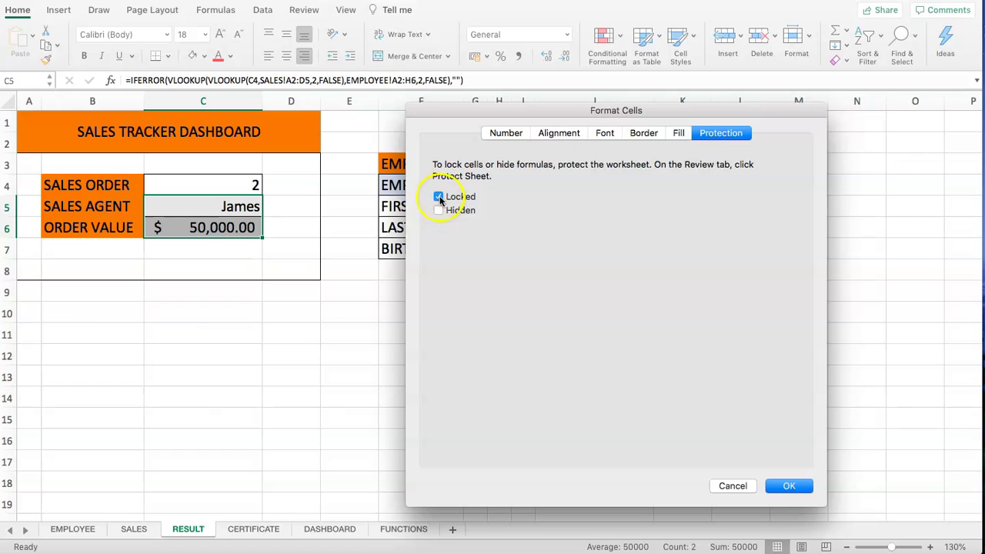
{"action": "left_click", "coordinate": [439, 211]}
{"action": "left_click", "coordinate": [785, 486]}
{"action": "left_click", "coordinate": [254, 273]}
- Select C4 and apply Protect Sheet, entering and confirming the sheet password
{"action": "left_click", "coordinate": [228, 182]}
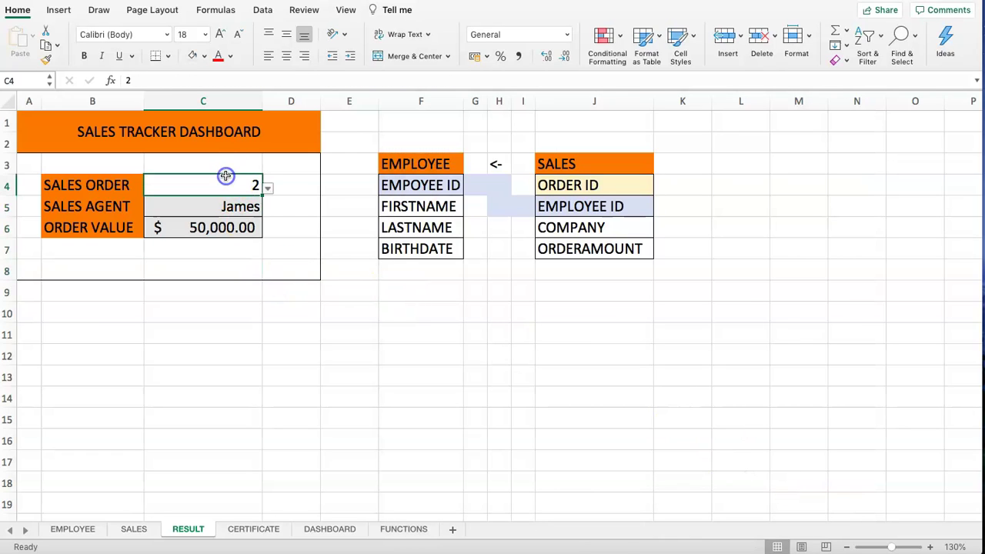
{"action": "left_click", "coordinate": [793, 39]}
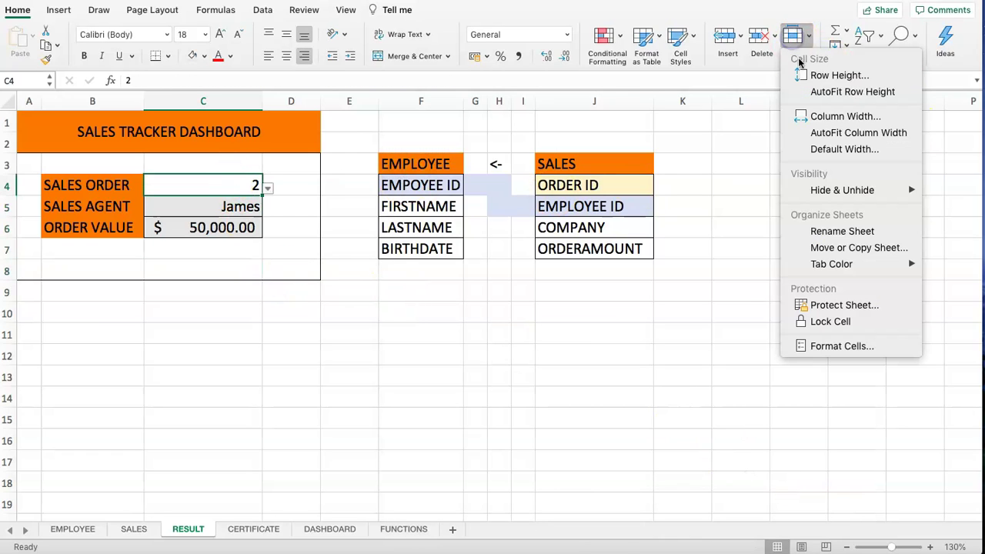
{"action": "left_click", "coordinate": [878, 264]}
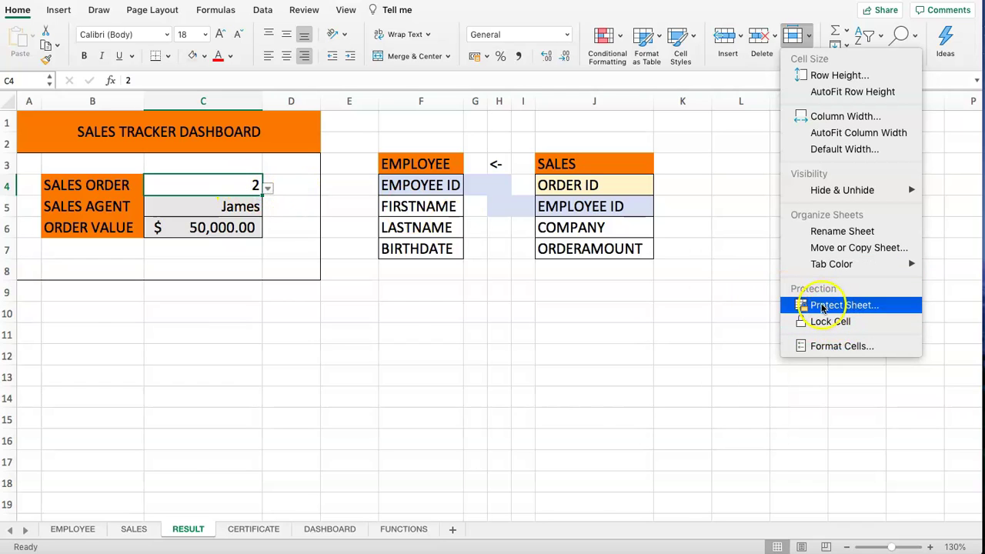
{"action": "left_click", "coordinate": [827, 305]}
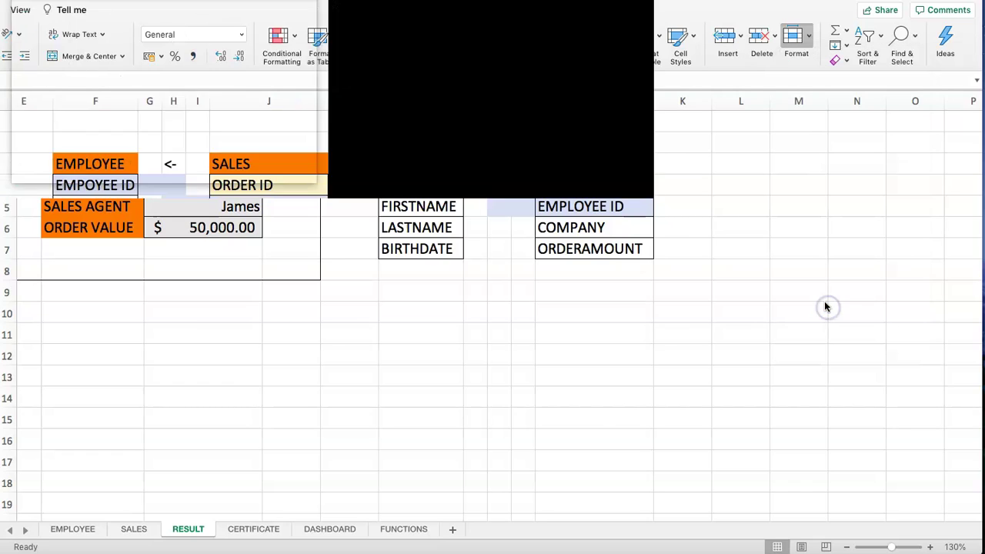
{"action": "type", "text": "1234"}
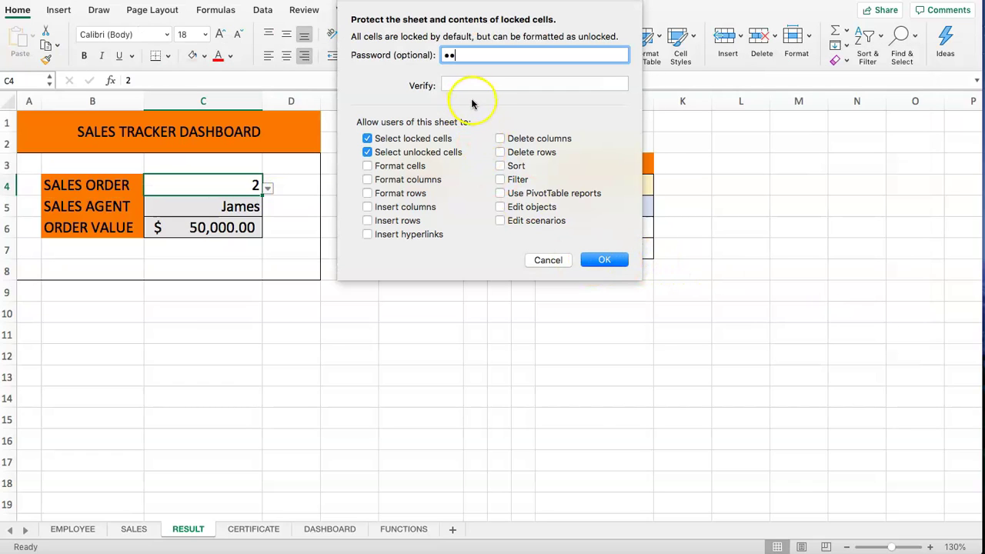
{"action": "left_click", "coordinate": [465, 85]}
{"action": "type", "text": "1234"}
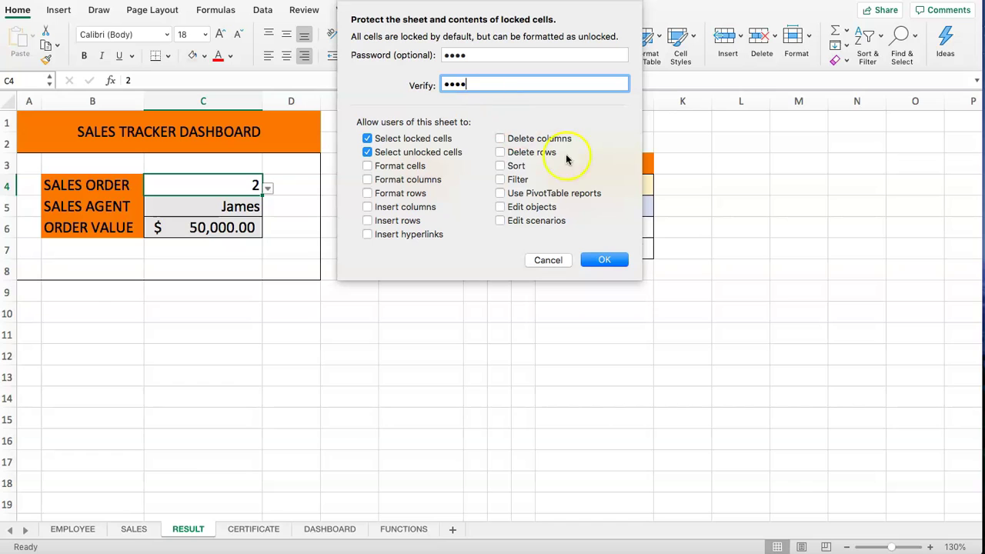
{"action": "left_click", "coordinate": [607, 264]}
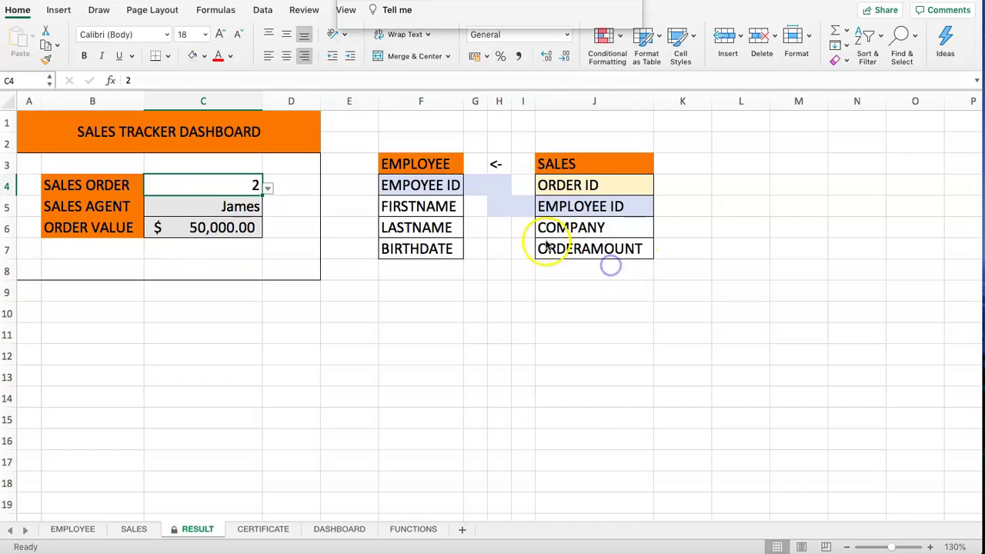
- Choose order 3 from the C4 dropdown so the dashboard shows Julie and $15,000.00
{"action": "left_click", "coordinate": [261, 207]}
{"action": "left_click", "coordinate": [268, 188]}
{"action": "left_click", "coordinate": [146, 229]}
{"action": "left_click", "coordinate": [277, 253]}
- Try editing the locked Sales Agent cell C5, dismiss the protected-sheet warning, then review the Format menu
{"action": "left_click", "coordinate": [216, 208]}
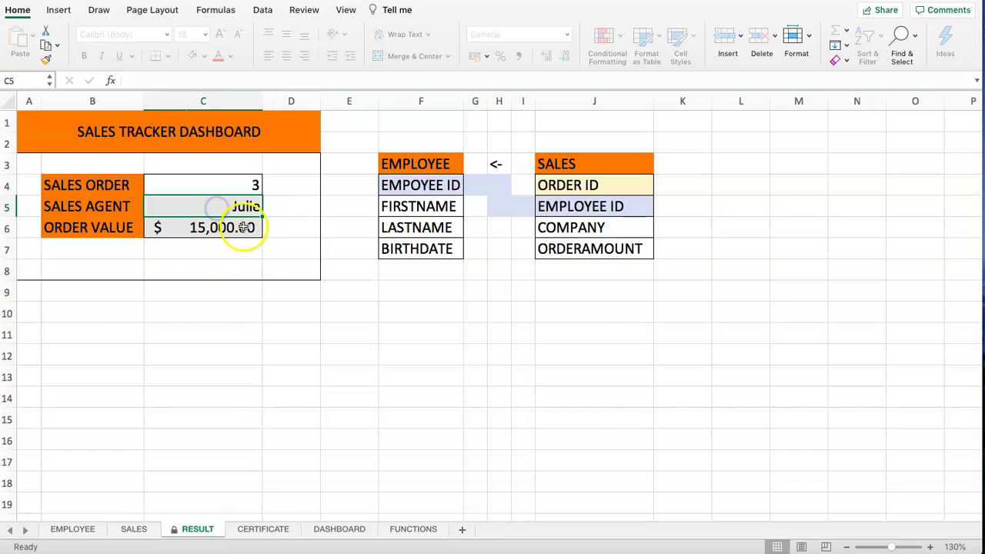
{"action": "left_click", "coordinate": [132, 80]}
{"action": "left_click", "coordinate": [592, 70]}
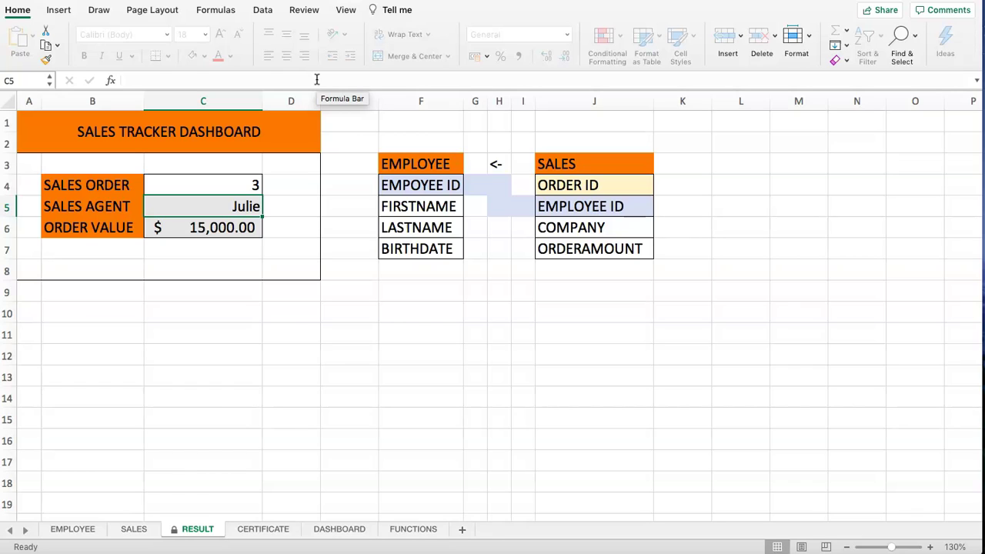
{"action": "left_click", "coordinate": [807, 37]}
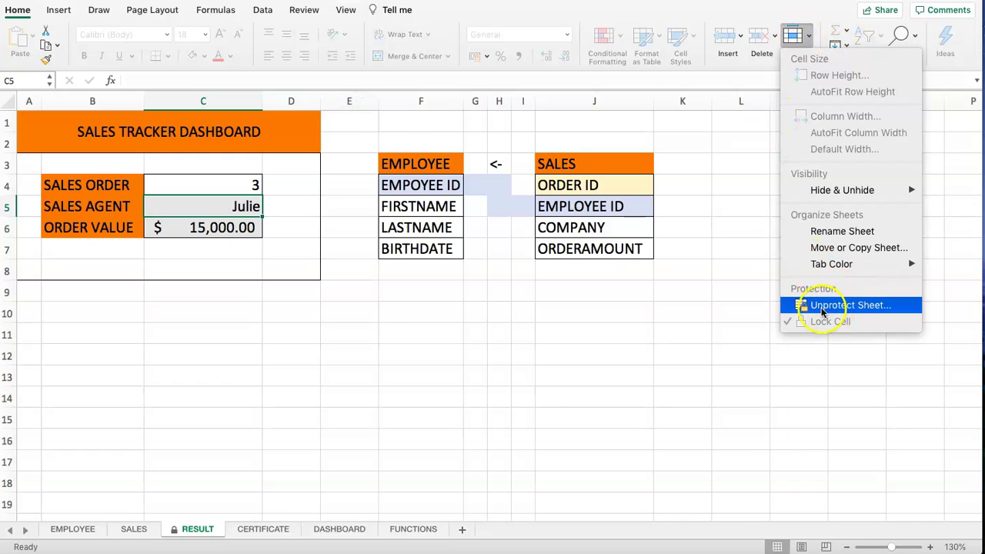
{"action": "left_click", "coordinate": [846, 307]}
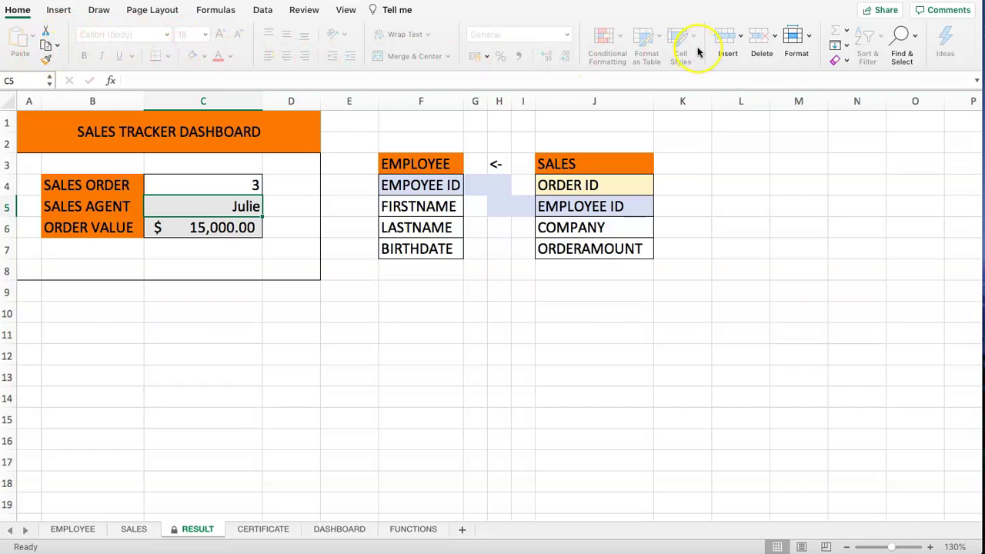
{"action": "left_click", "coordinate": [265, 264]}
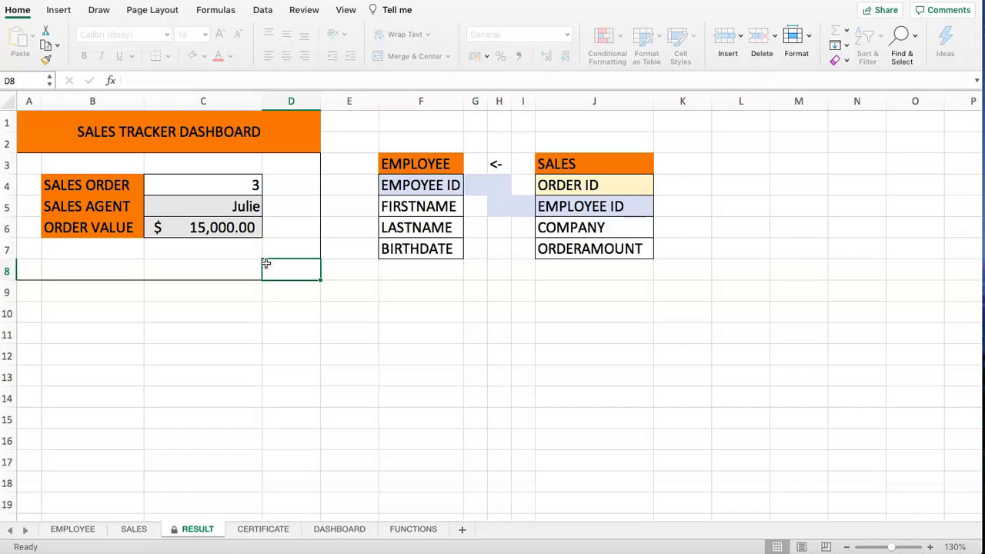